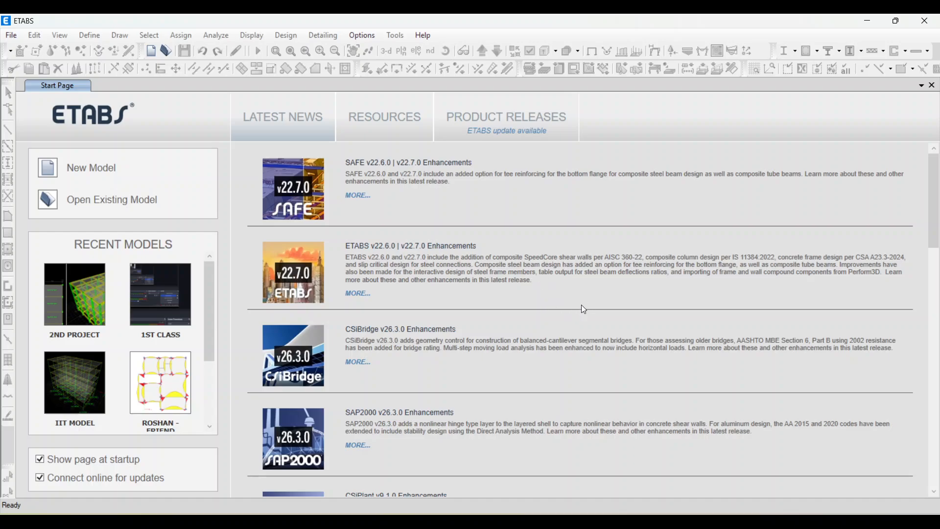
Switch to the ETABS CL-9.pdf plan and examine its grid spacings, beam and column layout, and section-size notes.
scroll(358, 275, "down", 1)
scroll(365, 287, "up", 1)
left_click(869, 21)
left_click(573, 522)
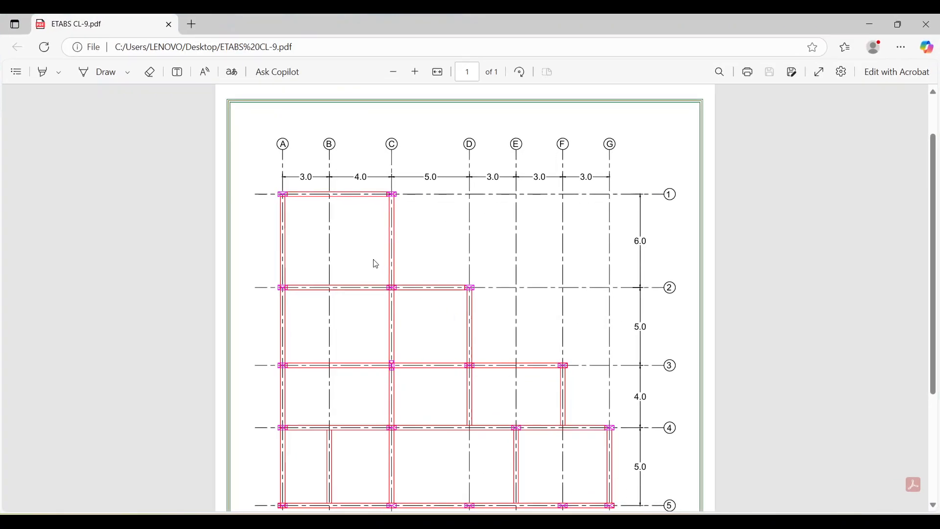
scroll(441, 250, "down", 3)
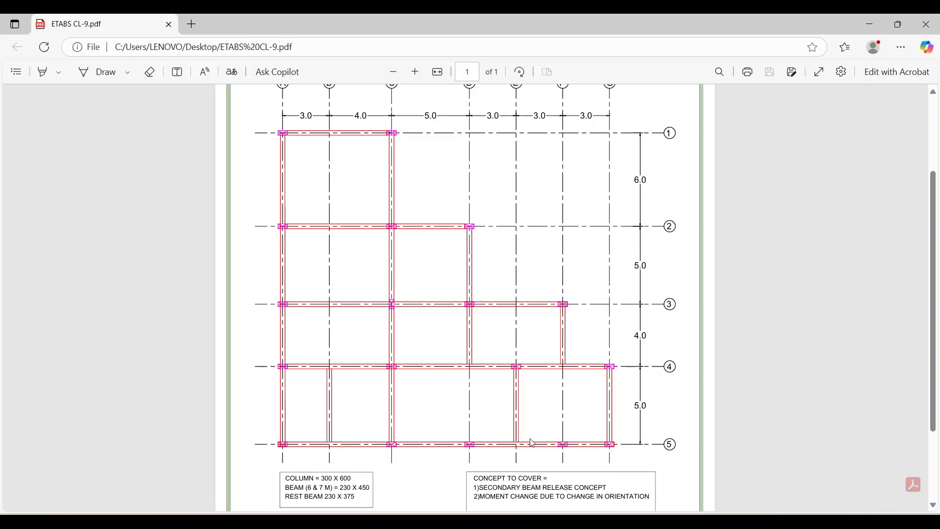
scroll(435, 342, "up", 3)
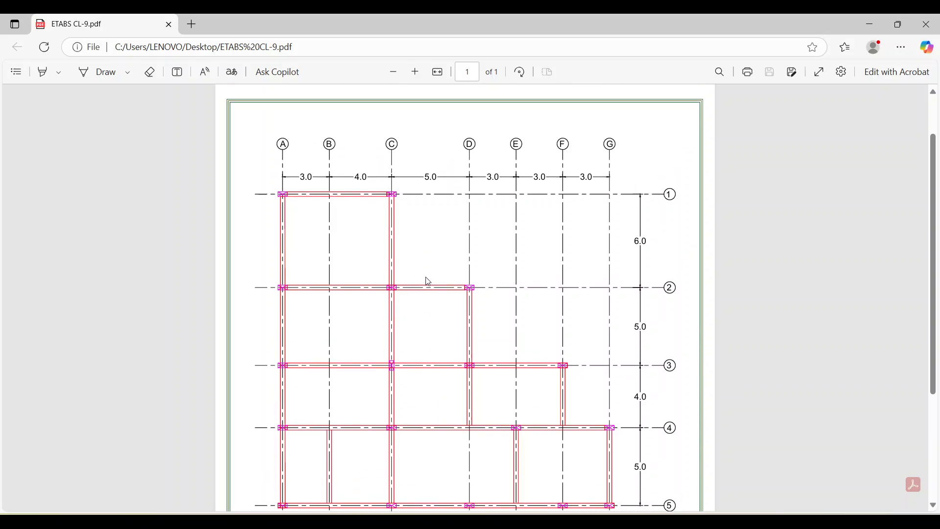
scroll(453, 284, "down", 1)
middle_click(449, 287)
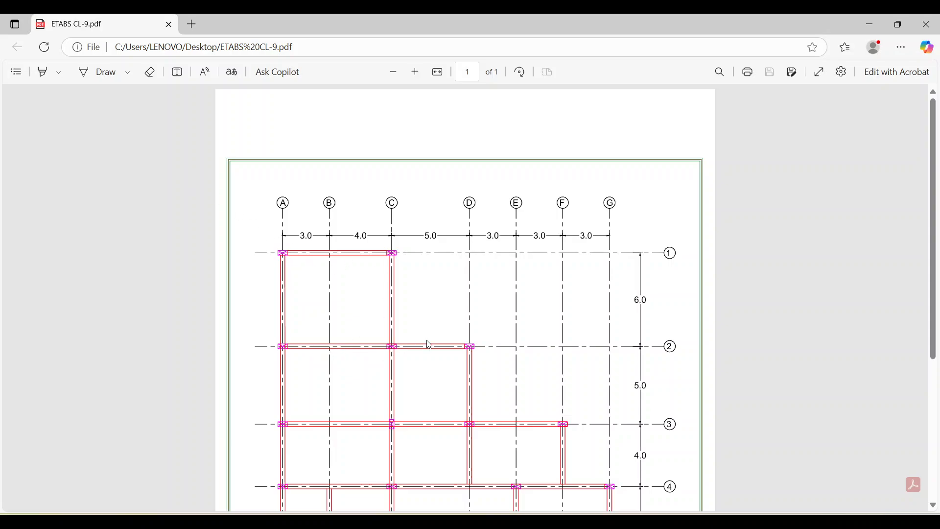
scroll(416, 350, "down", 1)
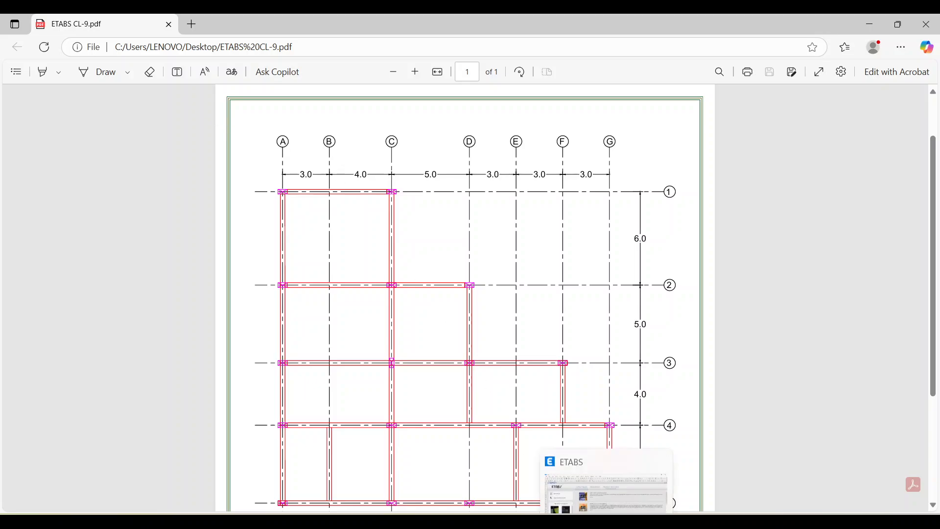
Return to ETABS and initialize a new model with built-in settings: Metric SI, India, Indian sections, IS 800:2007 and IS 456:2000.
left_click(606, 521)
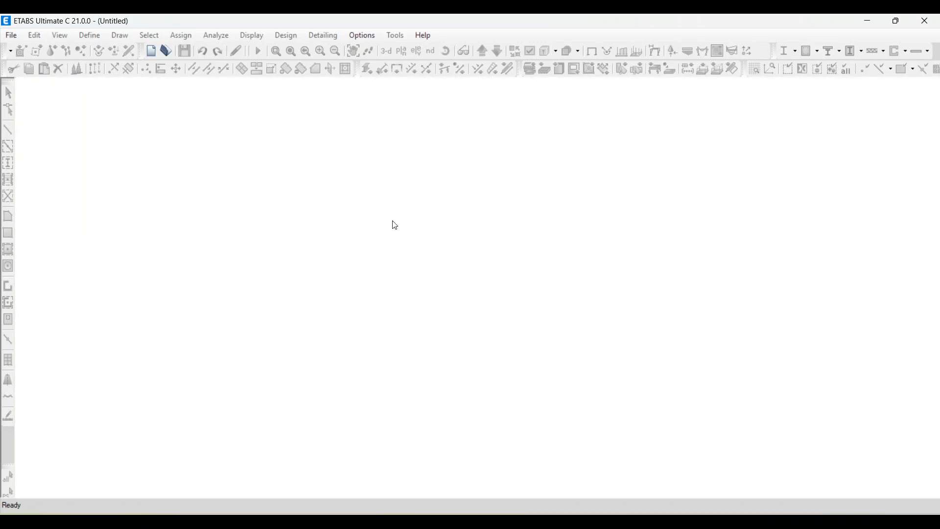
left_click(363, 230)
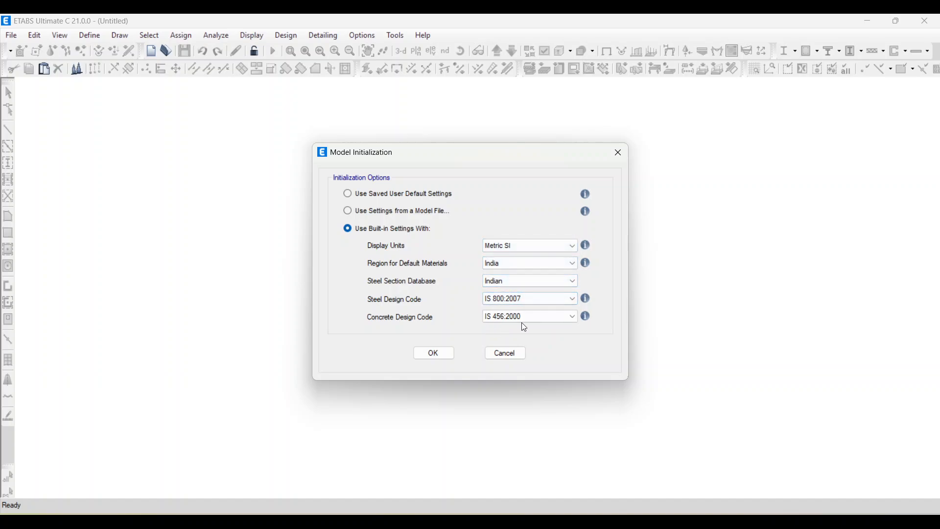
left_click(433, 353)
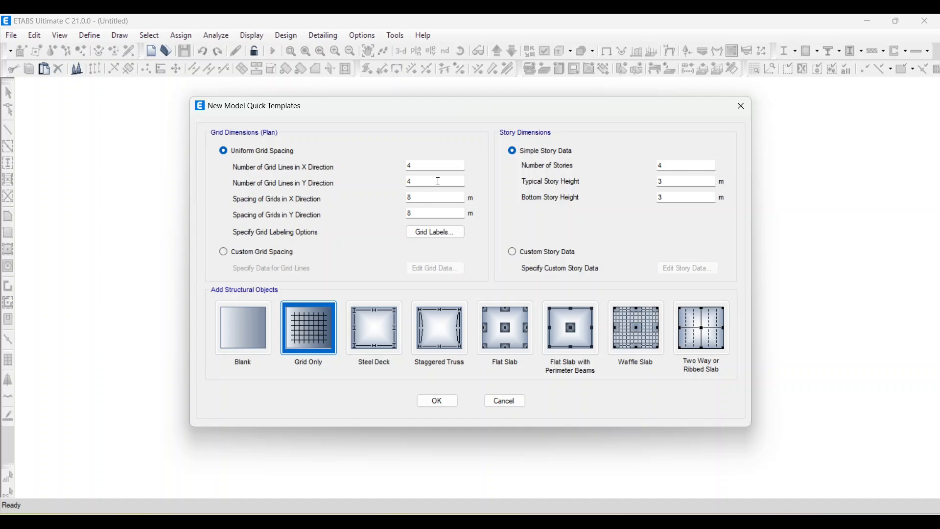
Choose custom grid spacing for the new model and open its grid data, displayed as spacing.
left_click(254, 253)
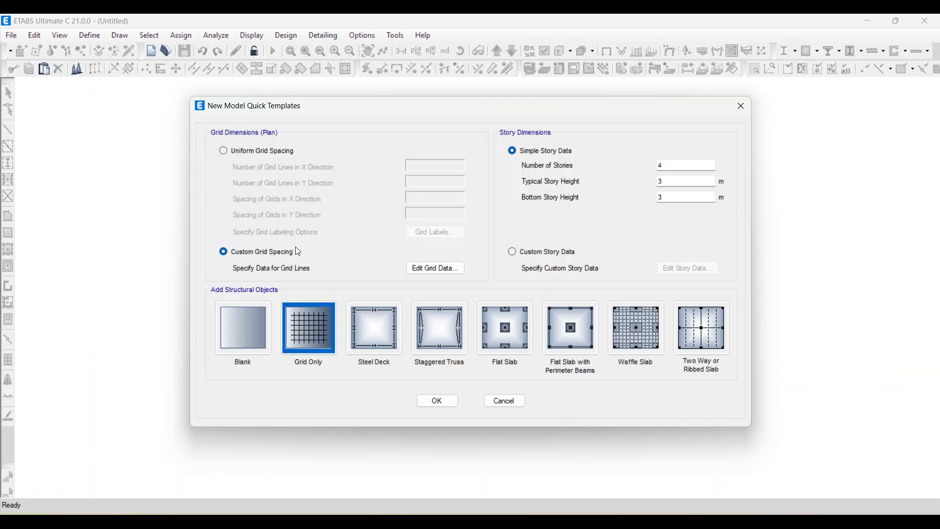
left_click(456, 270)
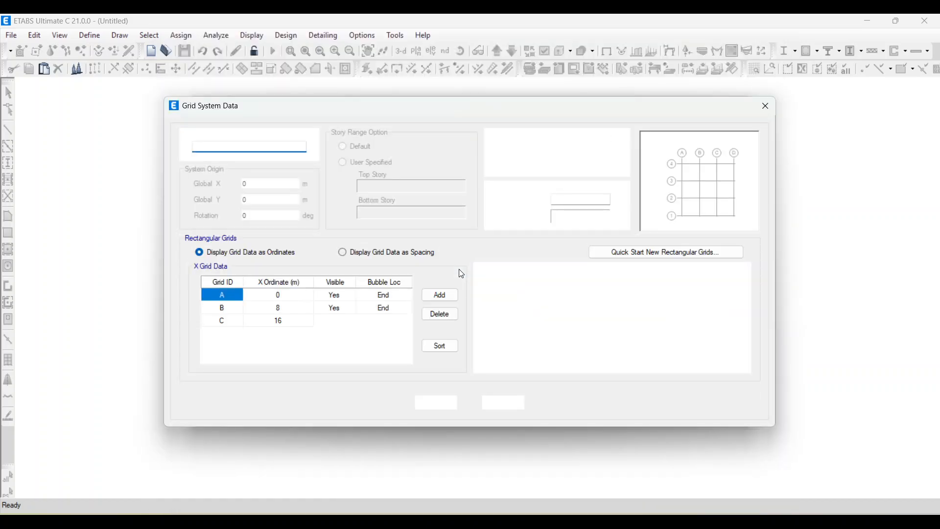
left_click(343, 252)
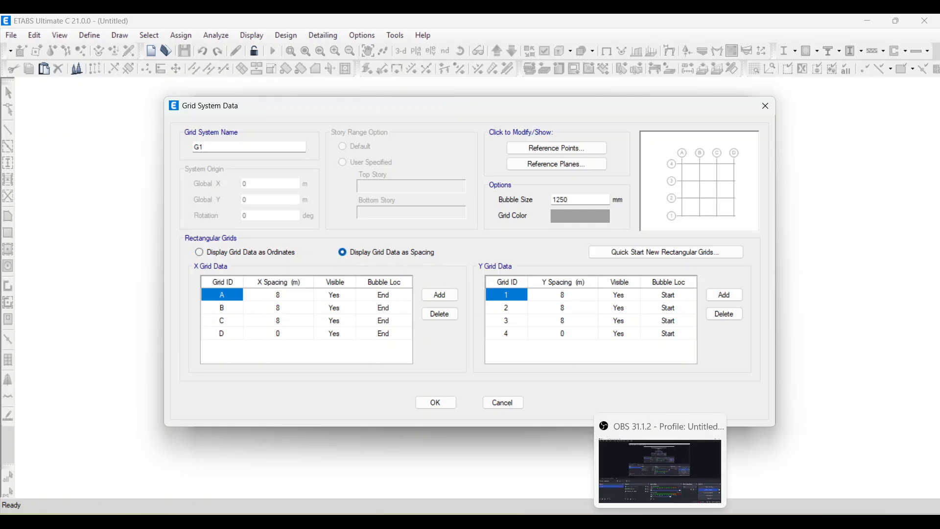
Check the lettered grids in the PDF plan, return to ETABS and add three more X grid lines.
left_click(632, 523)
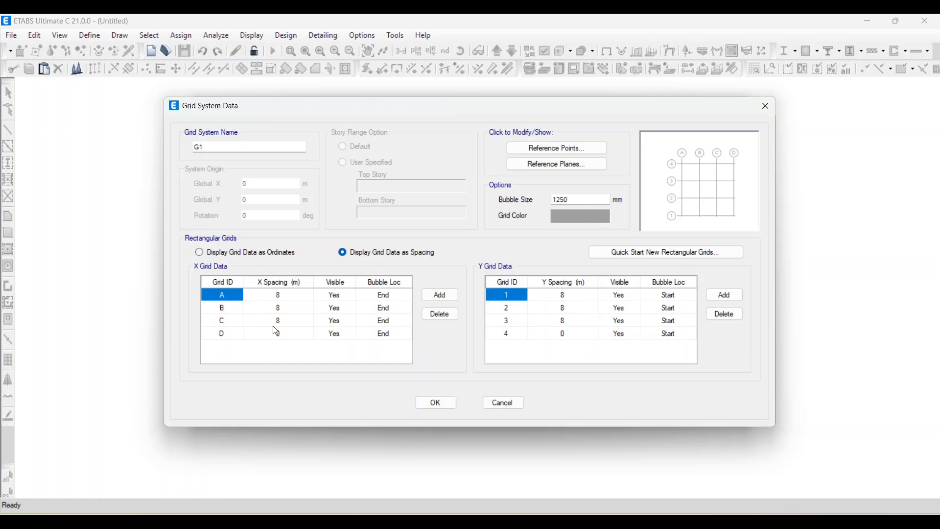
left_click(544, 524)
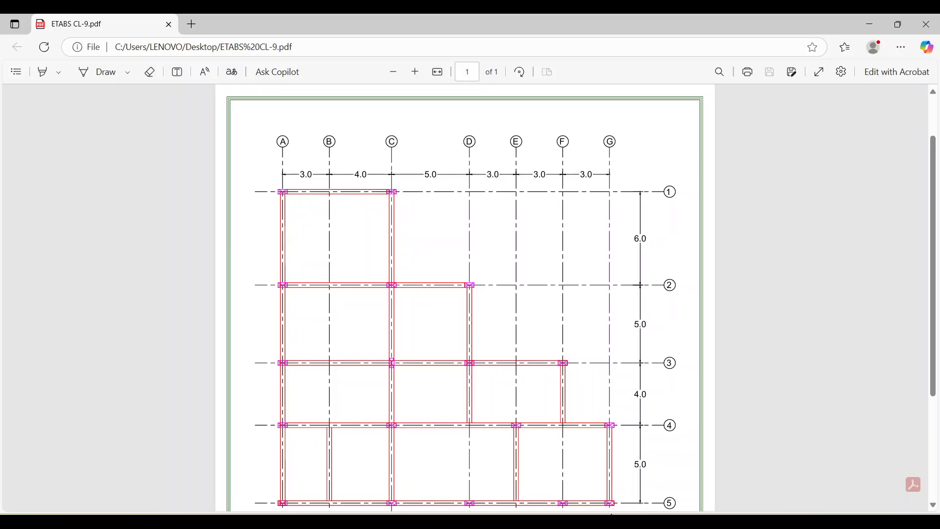
left_click(610, 521)
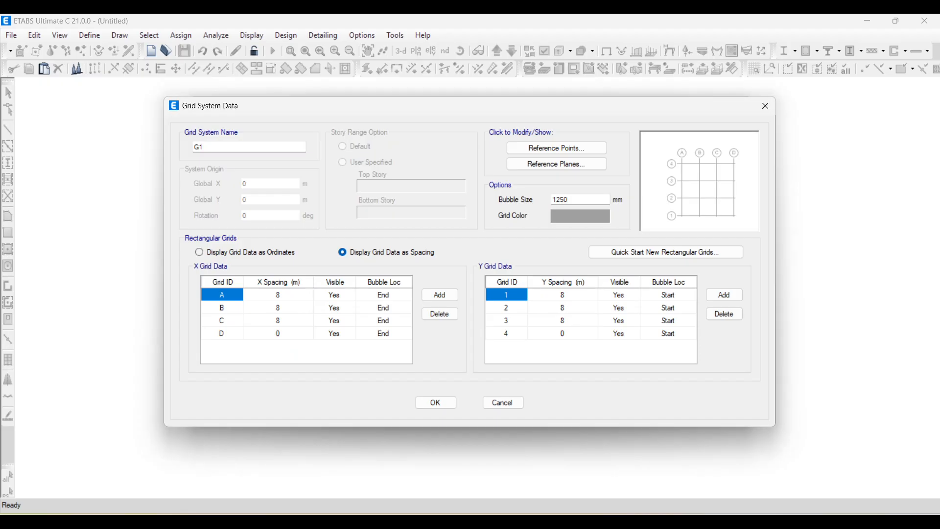
left_click(434, 296)
left_click(434, 296)
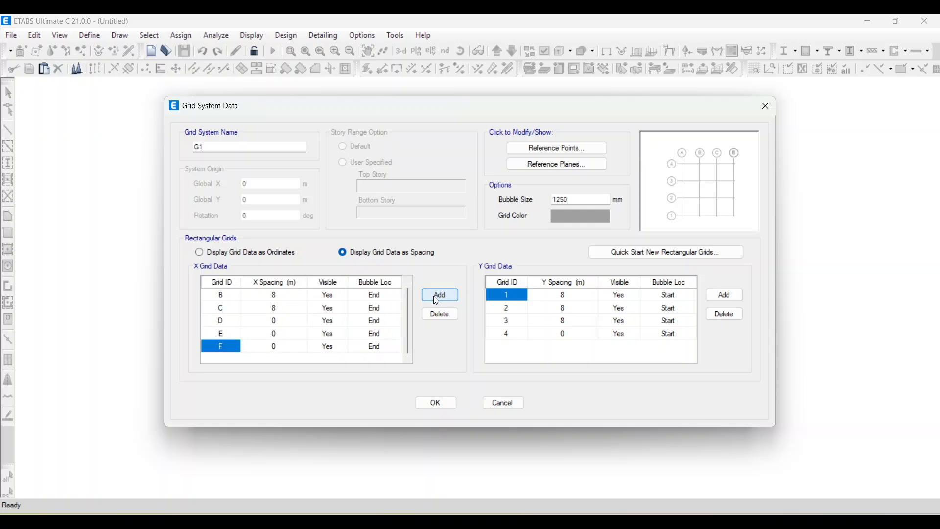
left_click(435, 297)
scroll(268, 308, "up", 1)
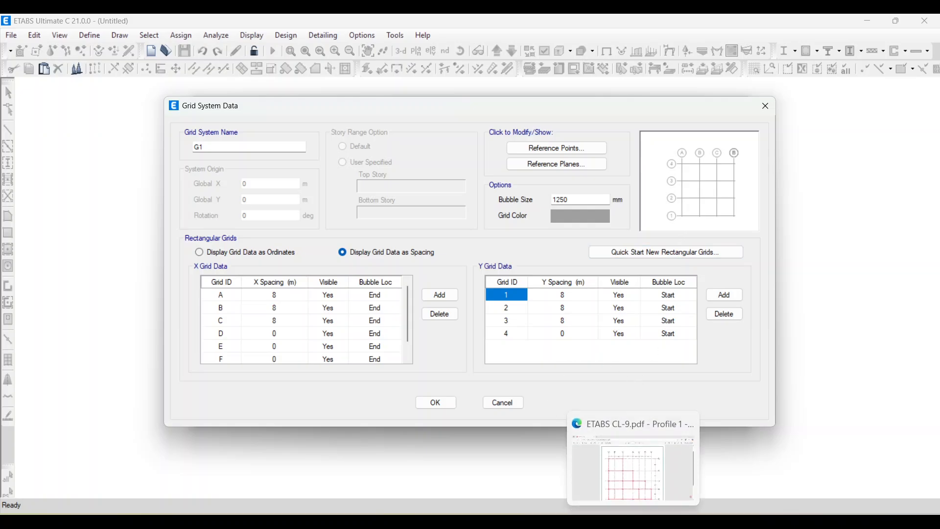
Check the numbered grids in the PDF plan, return to ETABS and add one more Y grid line.
left_click(638, 475)
scroll(667, 251, "down", 2)
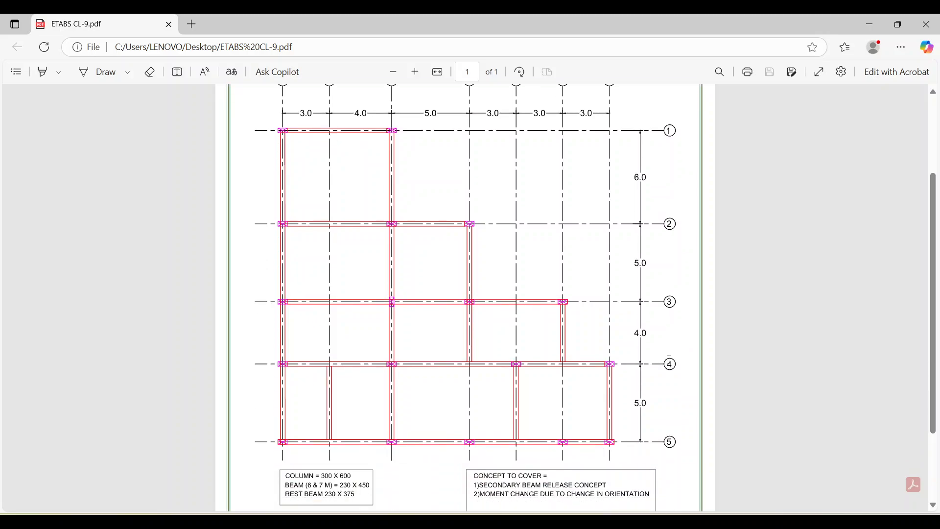
left_click(629, 519)
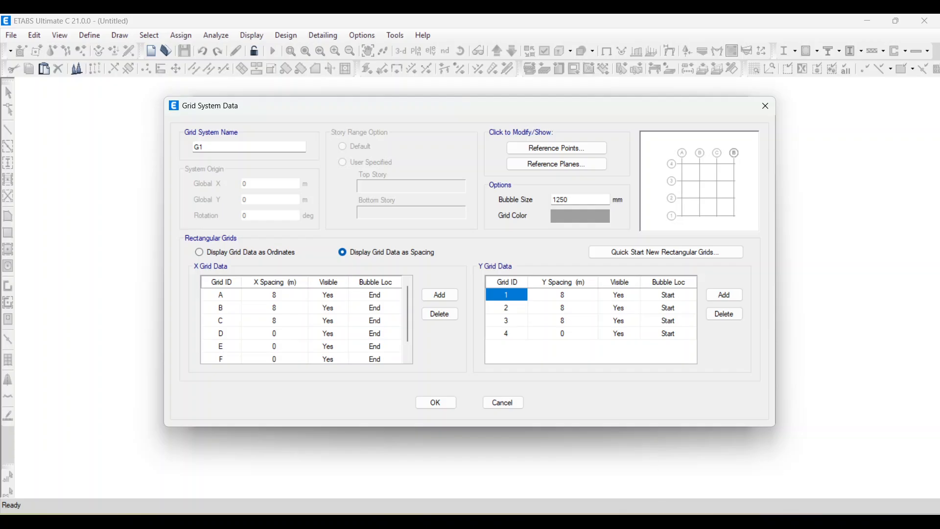
left_click(645, 514)
scroll(673, 259, "up", 4)
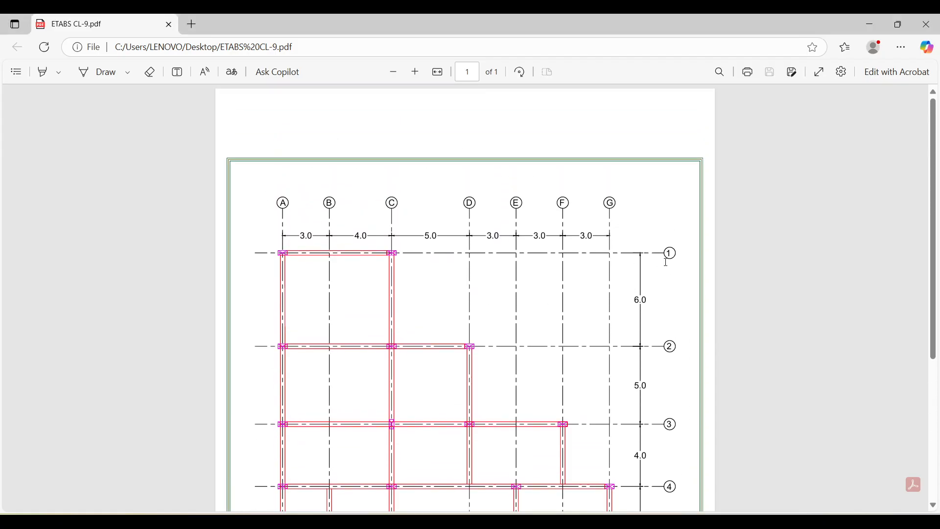
scroll(665, 258, "down", 4)
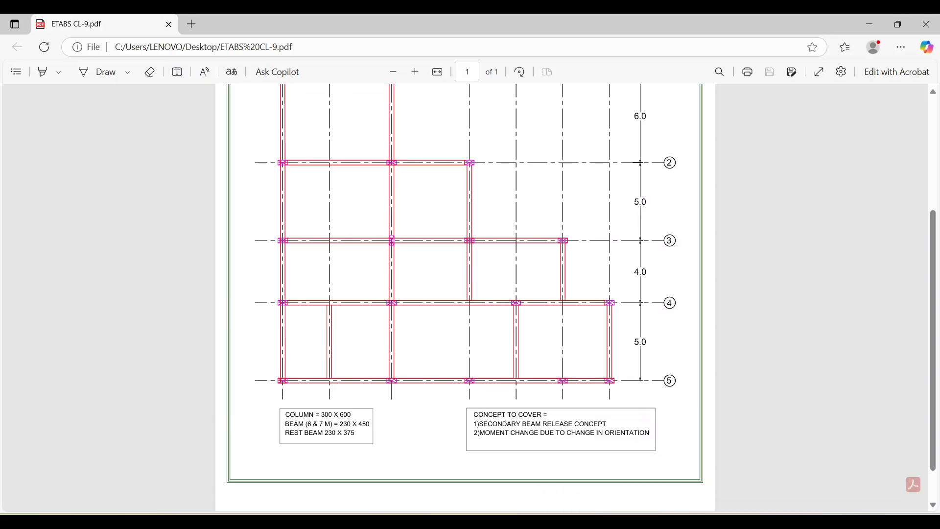
left_click(637, 514)
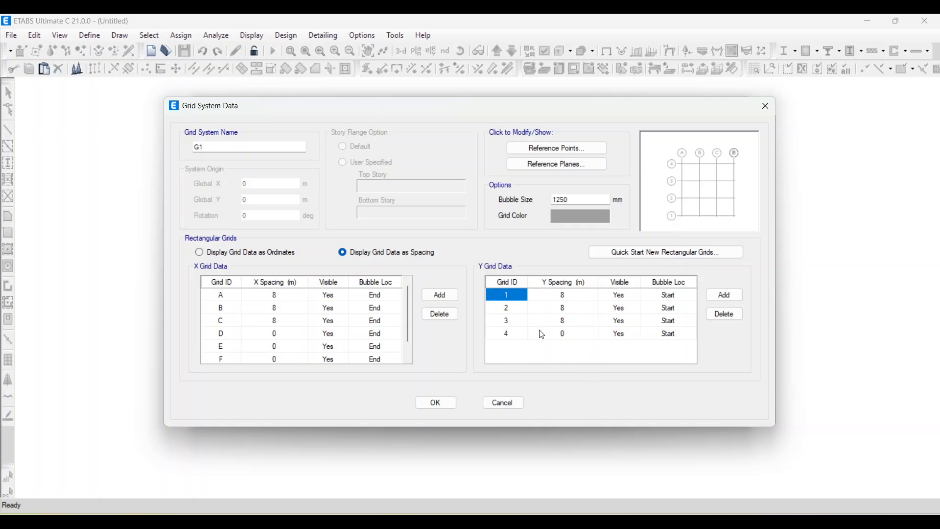
left_click(725, 295)
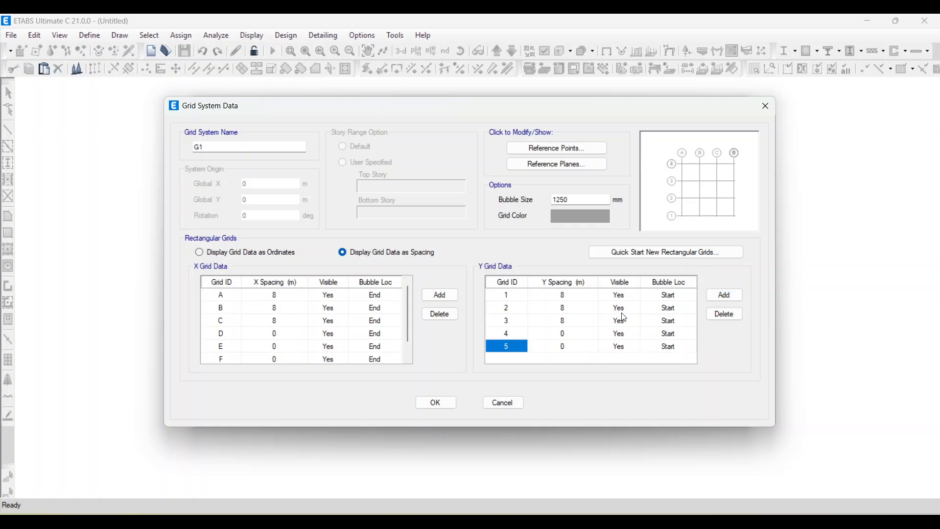
Reverse the Y grid IDs so the rows read 5, 4, 3, 2, 1 from first to last.
left_click(511, 350)
type("1")
left_click(509, 335)
left_click(509, 334)
type("2")
left_click(510, 309)
left_click(510, 308)
type("4")
left_click(511, 296)
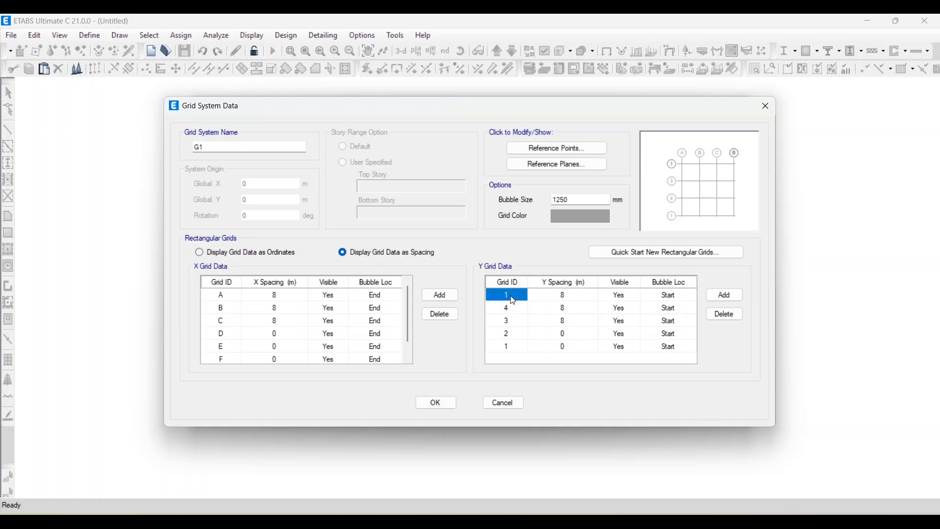
type("5")
Following the PDF plan's dimensions, set the X spacing of grid A to 3 m, B to 4 m and C to 5 m.
left_click(226, 310)
left_click(292, 296)
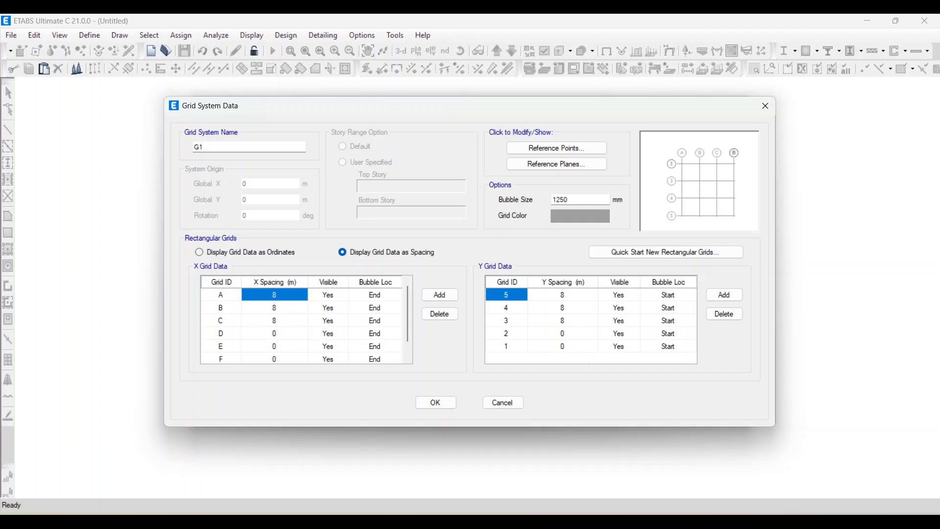
key("alt+Tab")
scroll(539, 224, "up", 4)
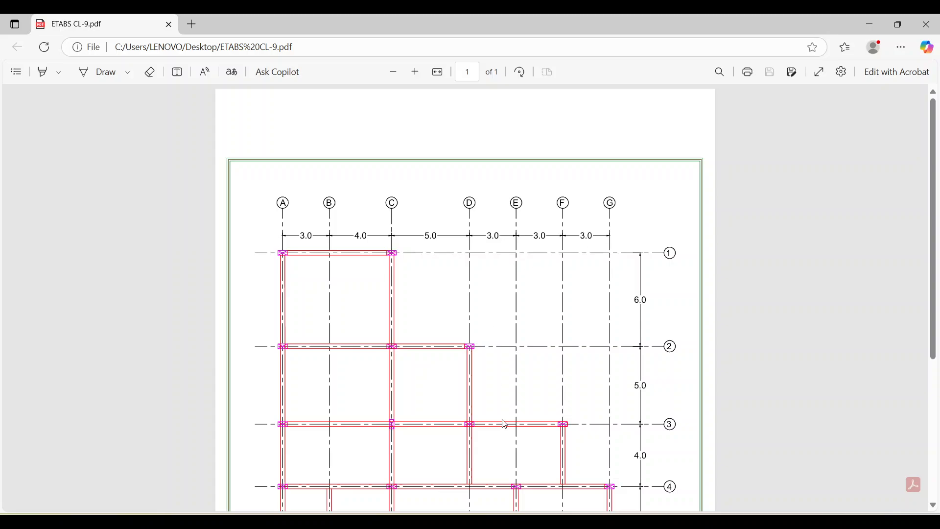
key("alt+Tab")
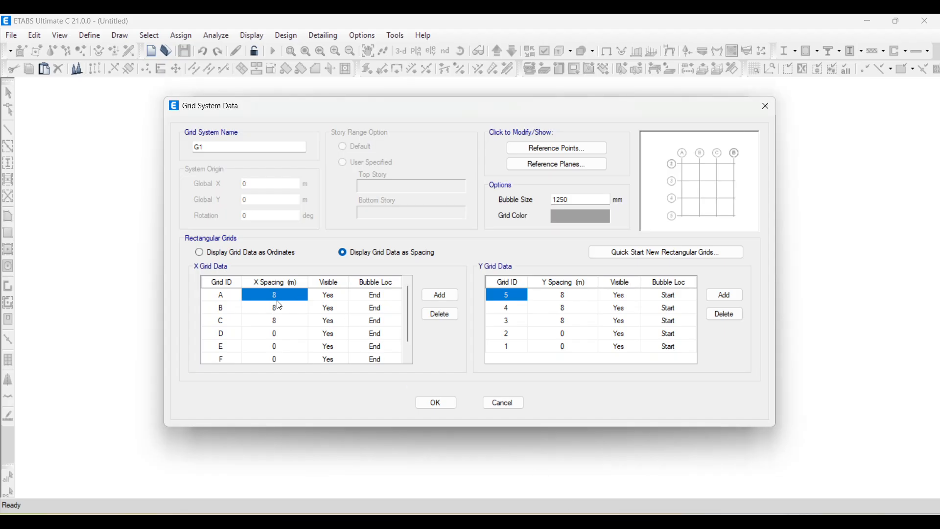
type("3")
key("Return")
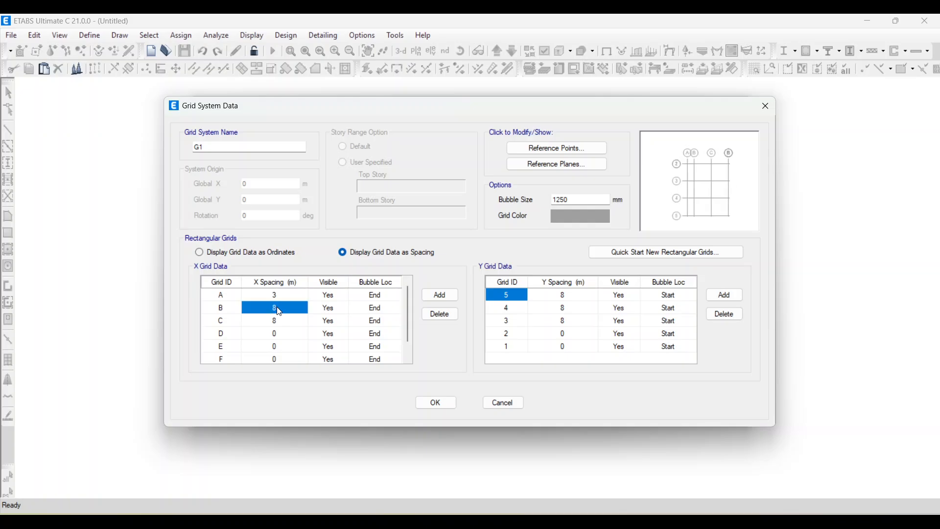
type("4")
key("Return")
type("5")
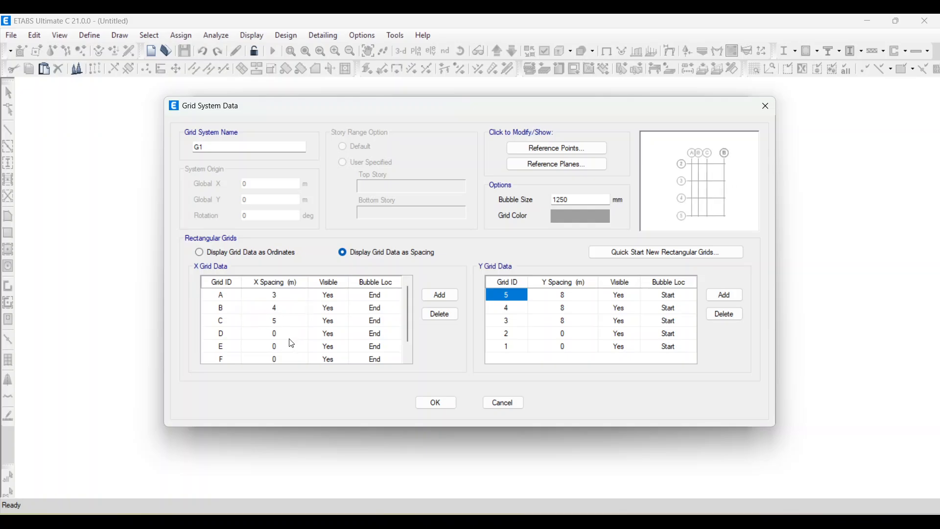
key("Return")
Set the X spacing of grids D, E and F to 3 m each.
type("3")
key("Return")
type("3")
key("Return")
type("3")
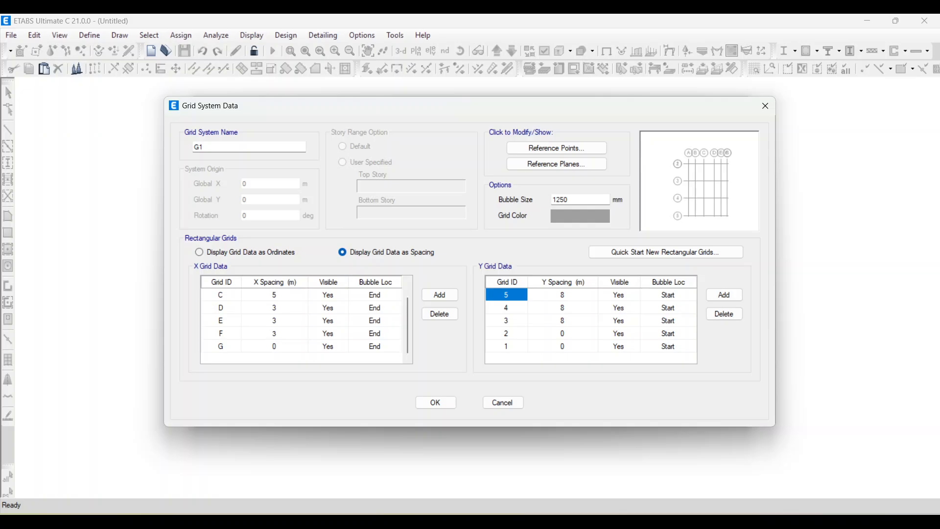
Following the PDF plan, set the Y spacing of grid 2 to 6 m, 3 to 5 m, 4 to 4 m and 5 to 5 m.
left_click(640, 455)
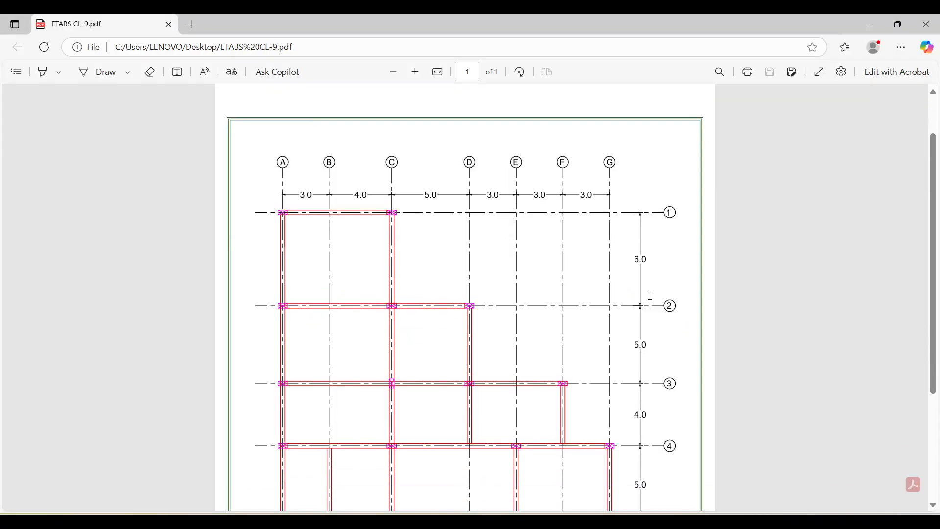
scroll(650, 296, "down", 2)
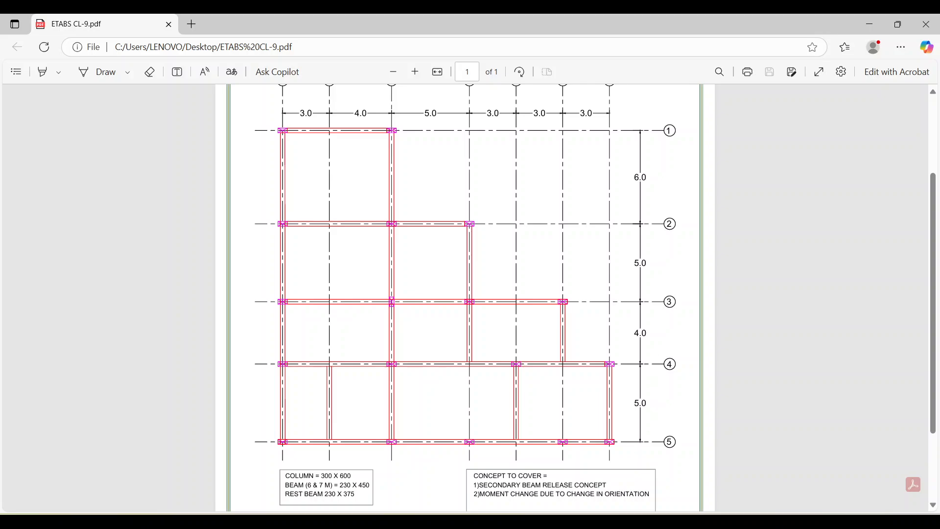
left_click(640, 461)
left_click(570, 295)
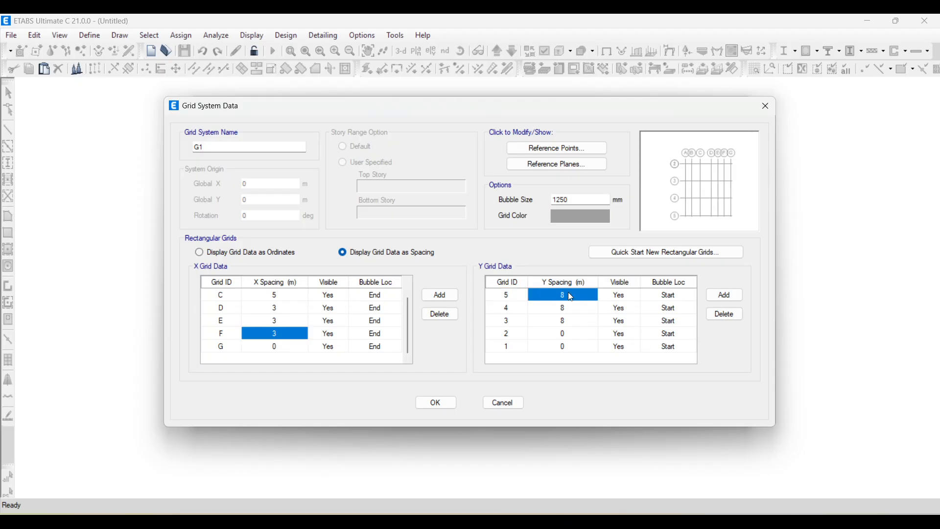
left_click(569, 335)
type("6")
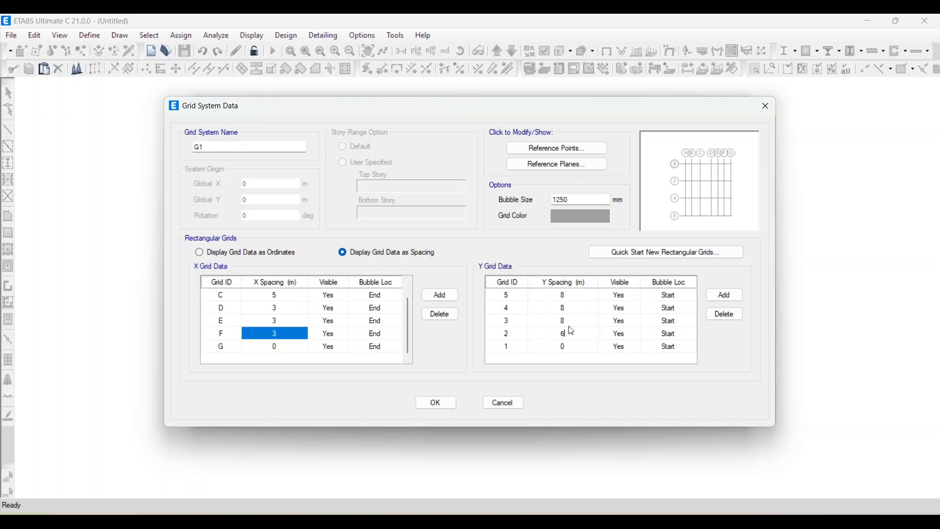
left_click(569, 321)
type("5")
left_click(568, 308)
type("4")
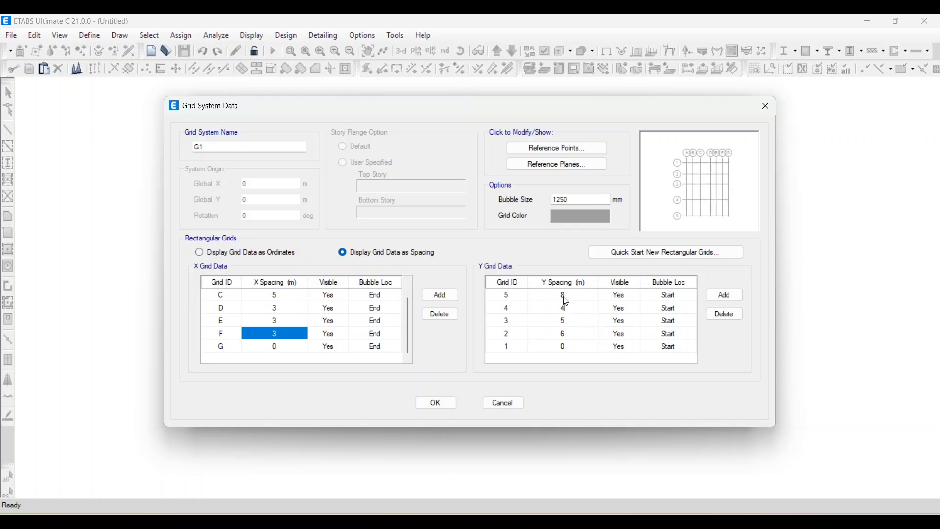
left_click(563, 295)
type("5")
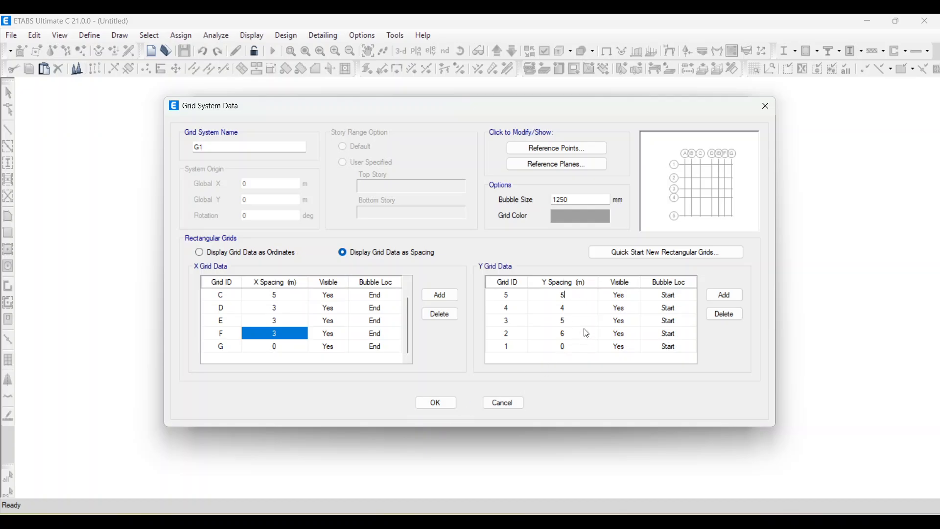
Accept the custom grid data, set the bottom story height to 1.5 m, and create the grid-only model.
left_click(455, 404)
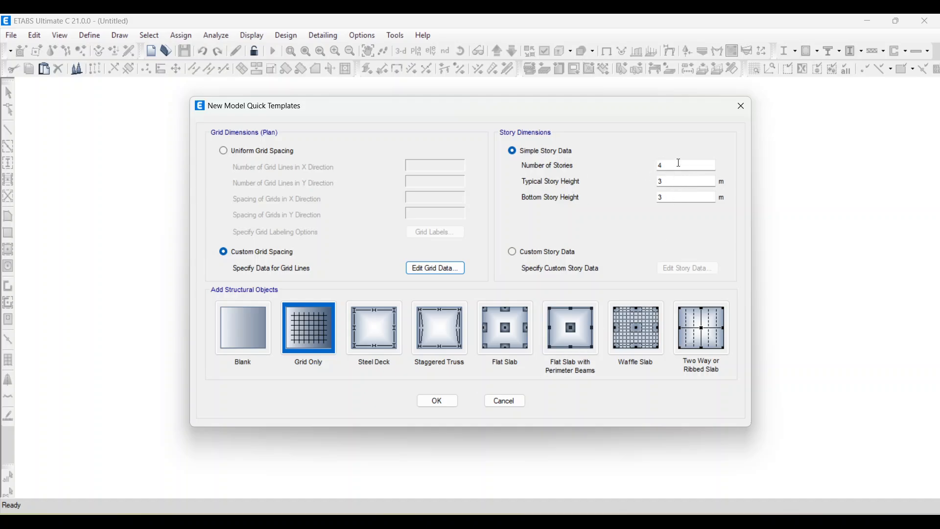
double_click(671, 200)
type("1.5")
left_click(441, 400)
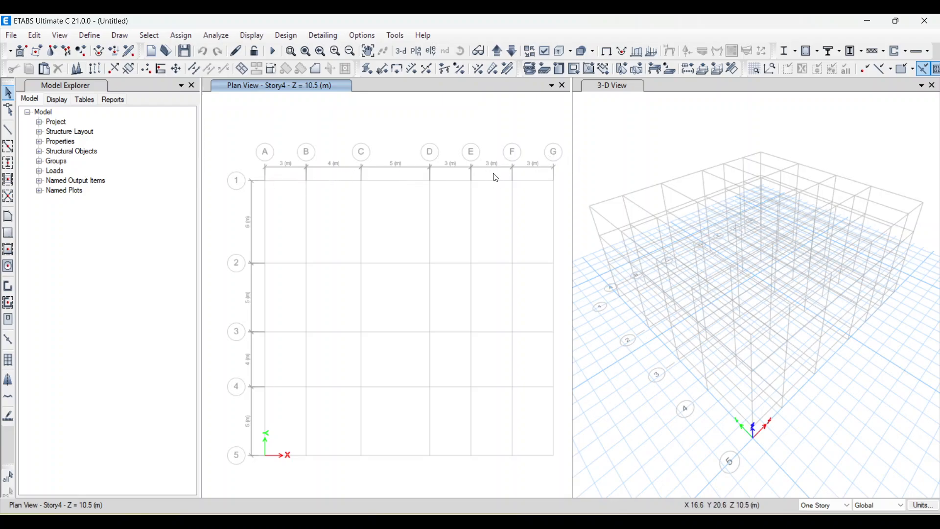
Compare the new model's plan grid with the beam and column layout in ETABS CL-9.pdf, ending in ETABS.
left_click(632, 521)
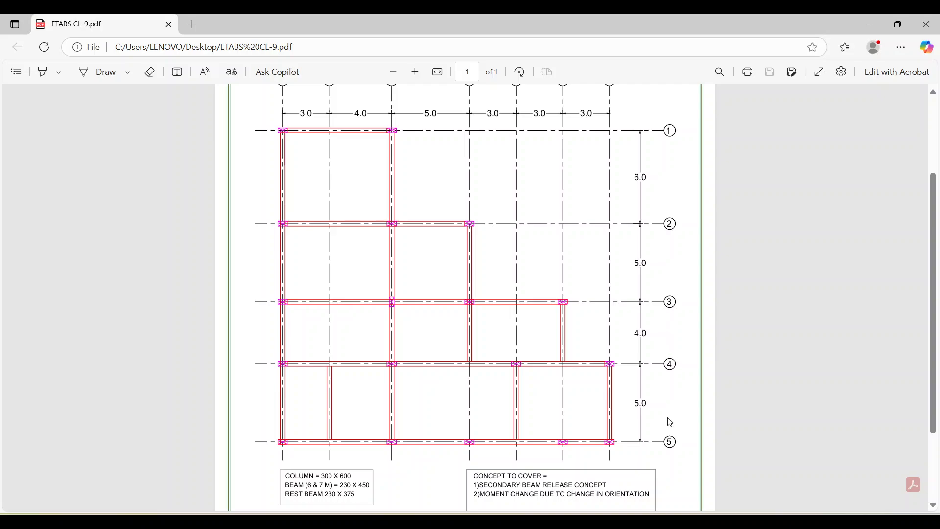
key("alt+Tab")
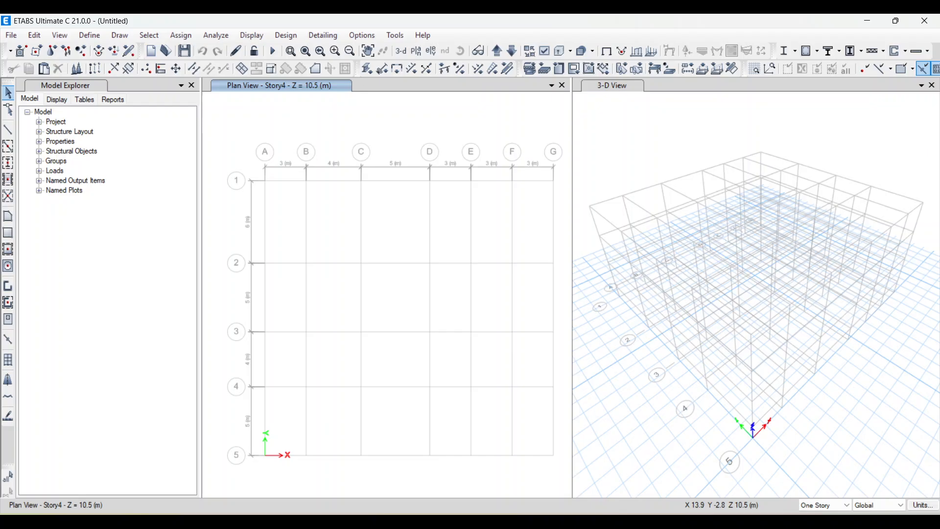
key("alt+Tab")
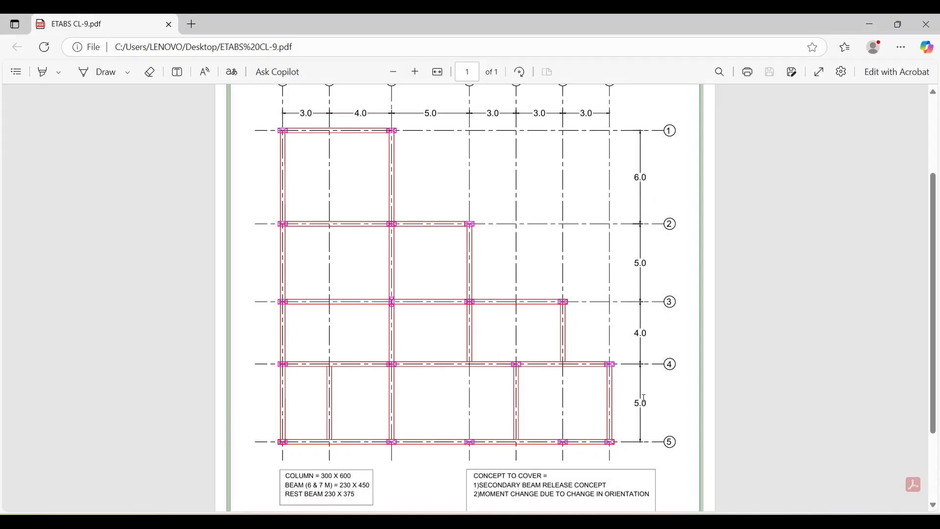
key("alt+Tab")
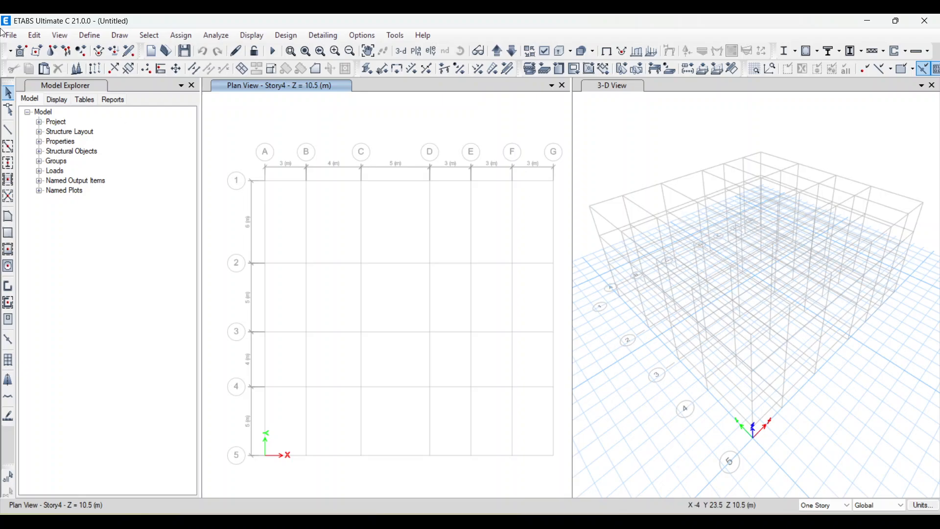
left_click(99, 38)
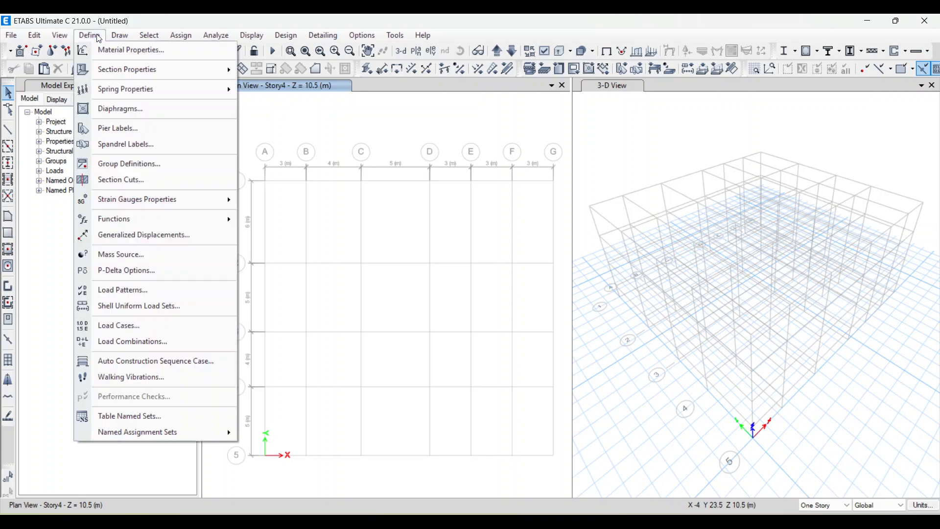
left_click(167, 51)
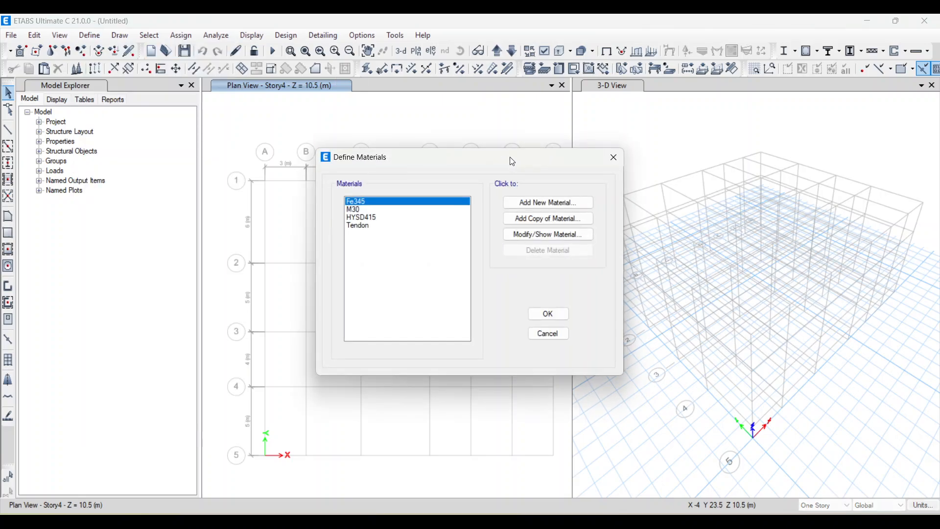
left_click(552, 207)
left_click(451, 251)
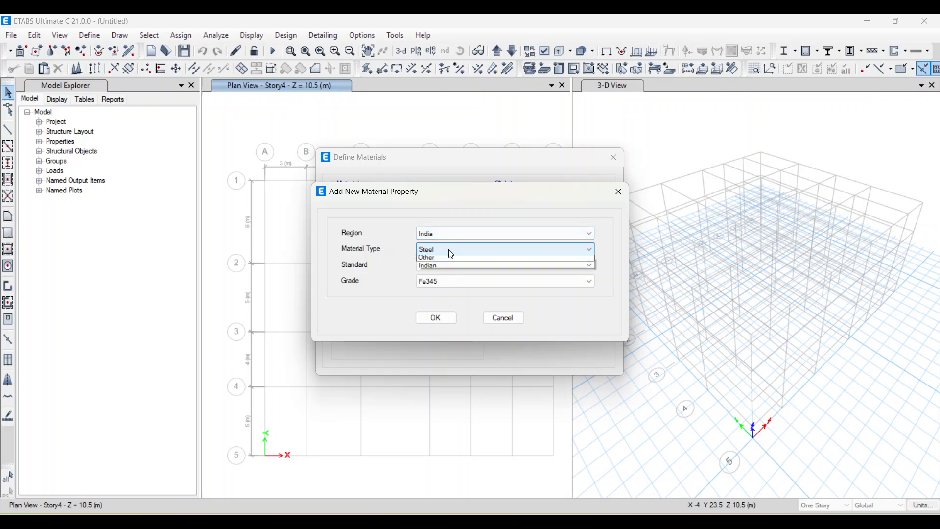
left_click(478, 282)
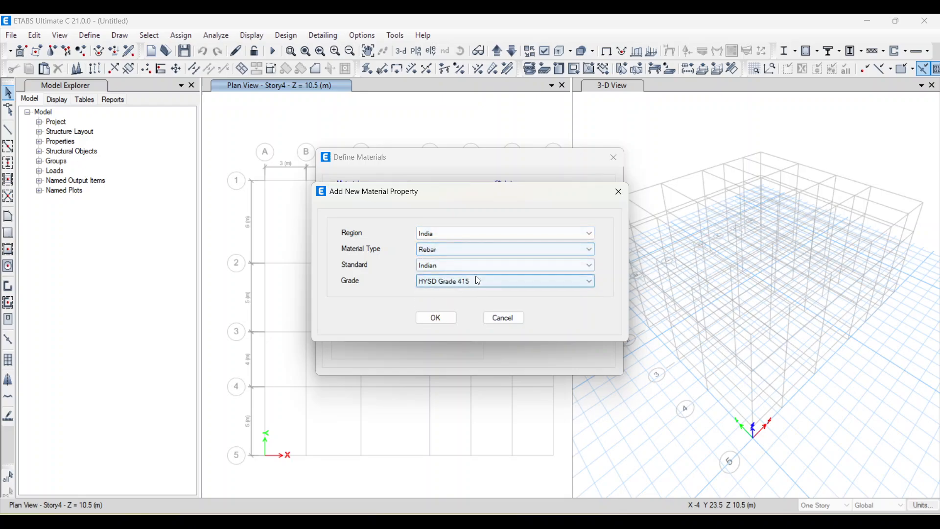
left_click(478, 281)
left_click(464, 317)
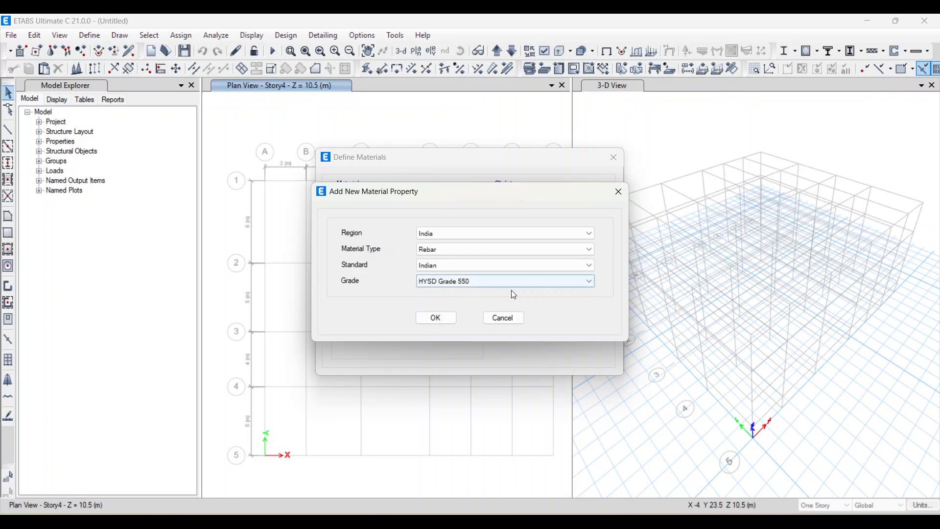
left_click(436, 317)
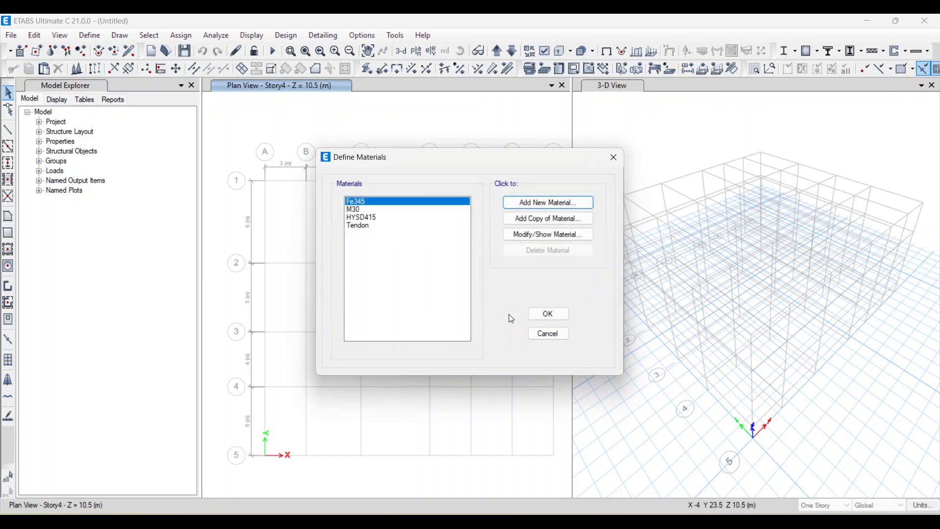
left_click(437, 396)
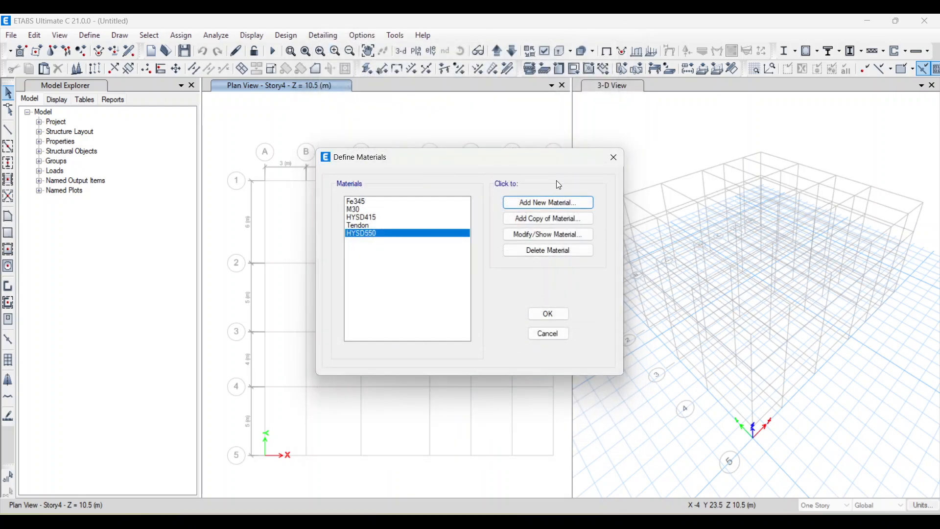
left_click(561, 200)
left_click(446, 250)
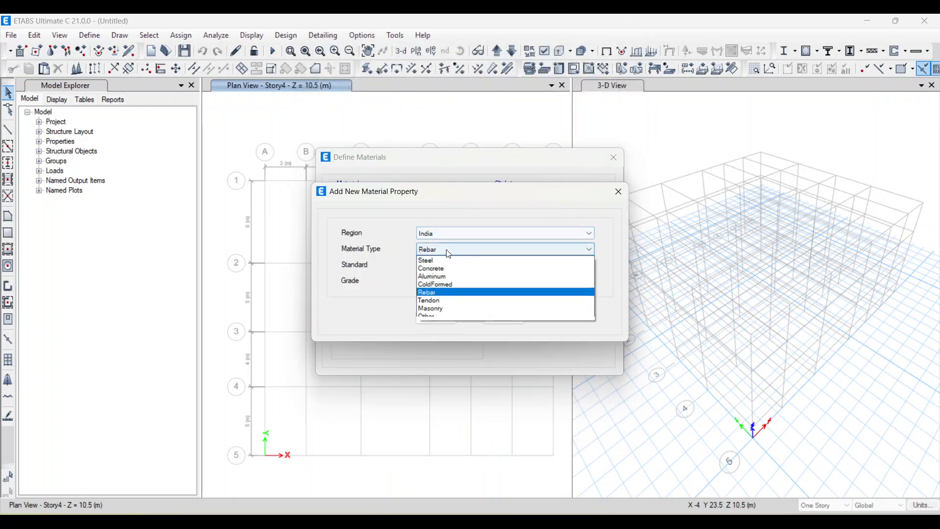
left_click(443, 268)
left_click(442, 283)
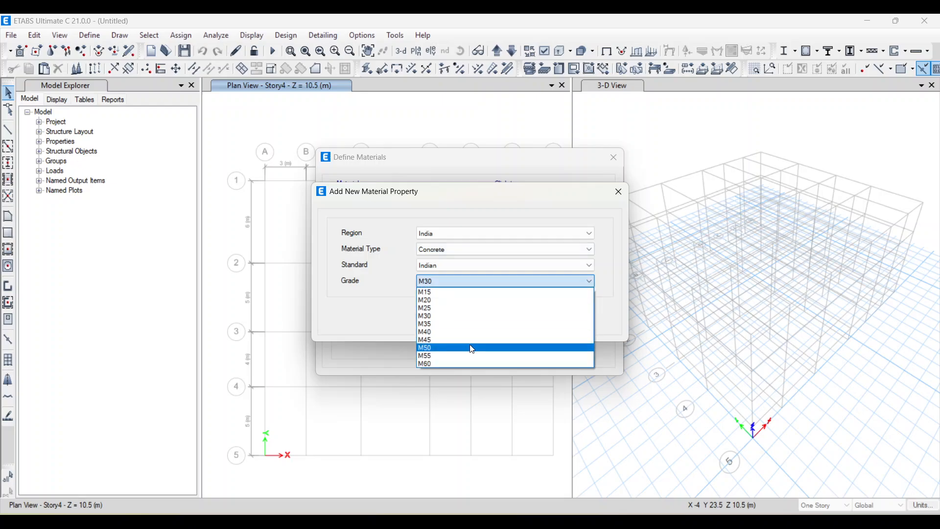
left_click(444, 324)
left_click(443, 320)
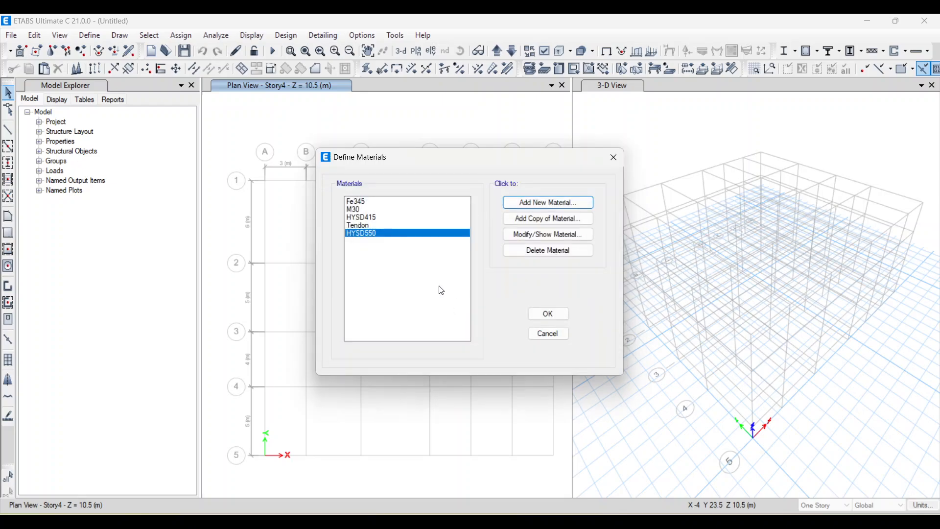
left_click(432, 483)
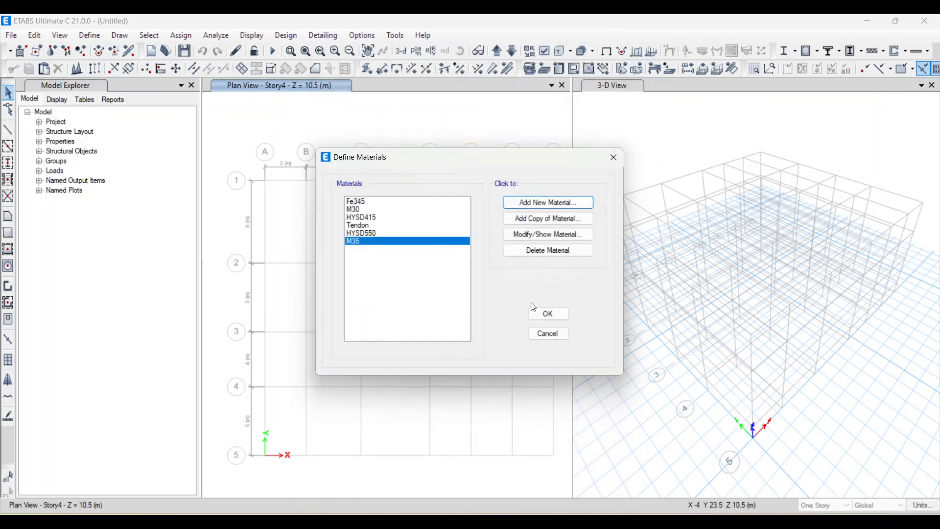
left_click(543, 333)
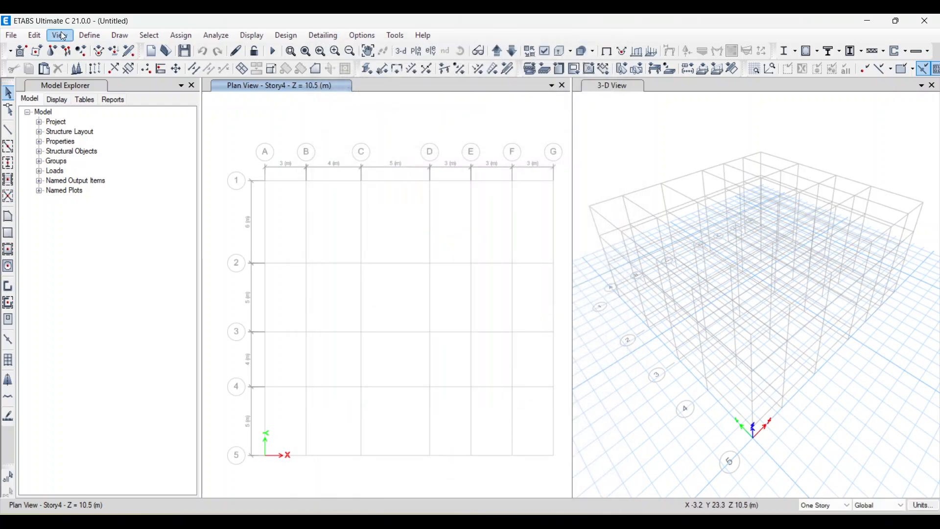
Add a new Indian-standard concrete material of grade M25 to the material definitions.
left_click(89, 35)
left_click(120, 51)
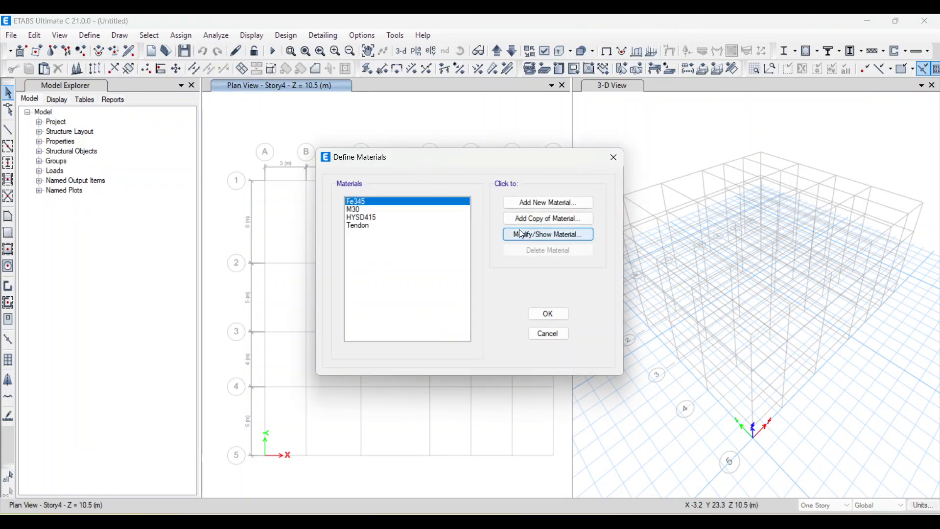
left_click(540, 204)
left_click(445, 281)
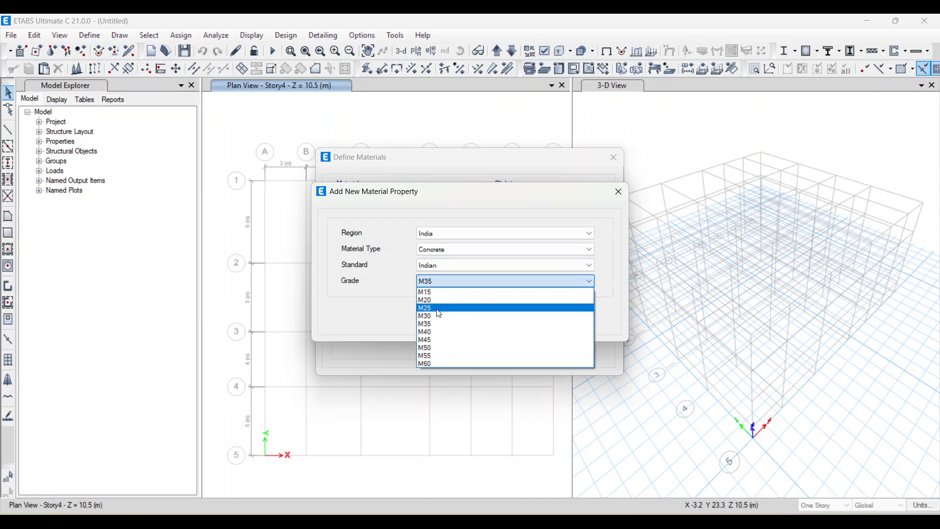
left_click(459, 293)
left_click(445, 318)
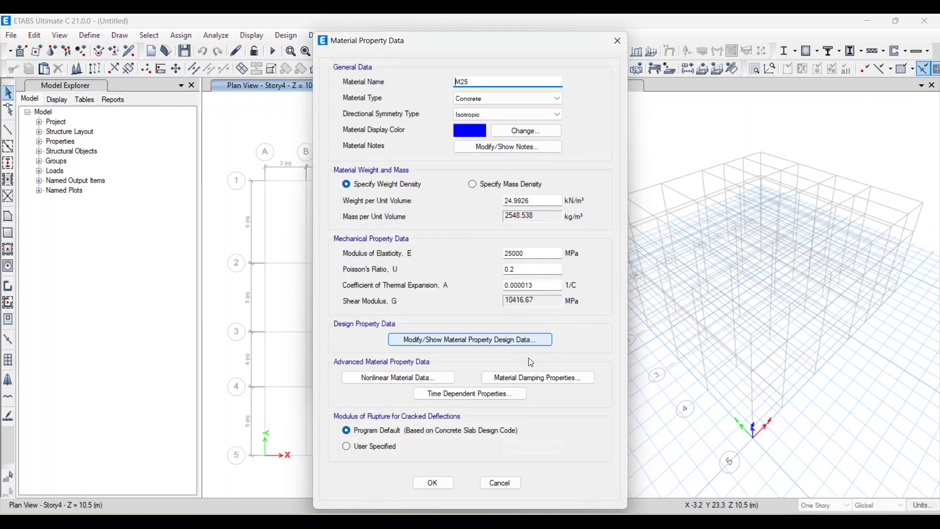
left_click(417, 485)
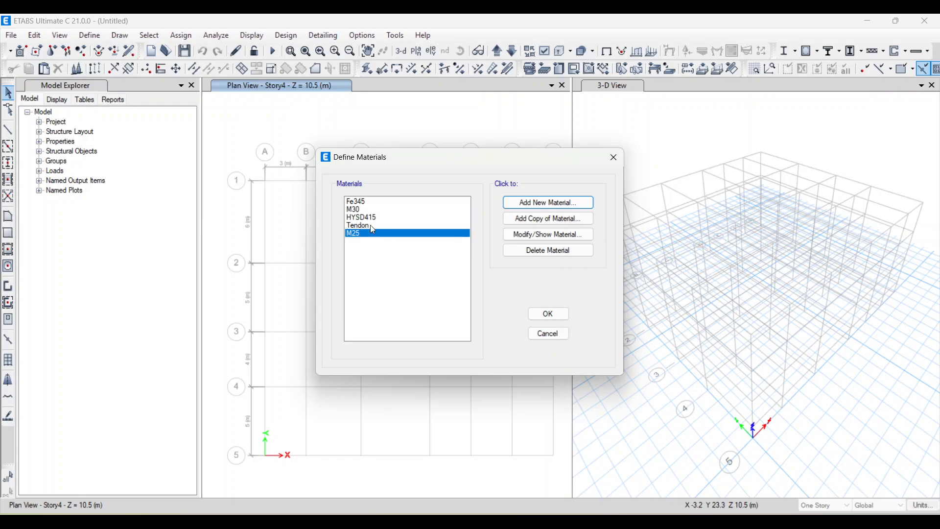
Add an Indian-standard rebar material of grade HYSD Grade 550 and save the material definitions.
left_click(562, 200)
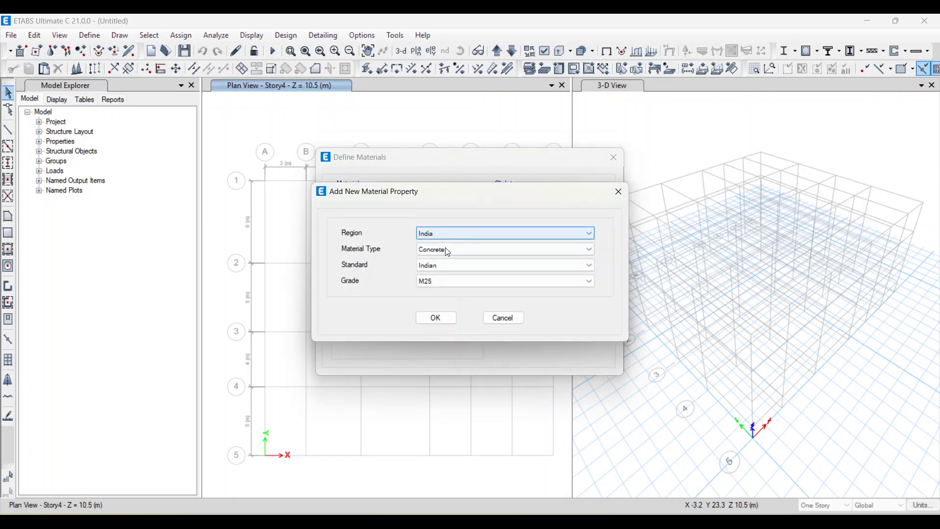
left_click(448, 251)
left_click(445, 294)
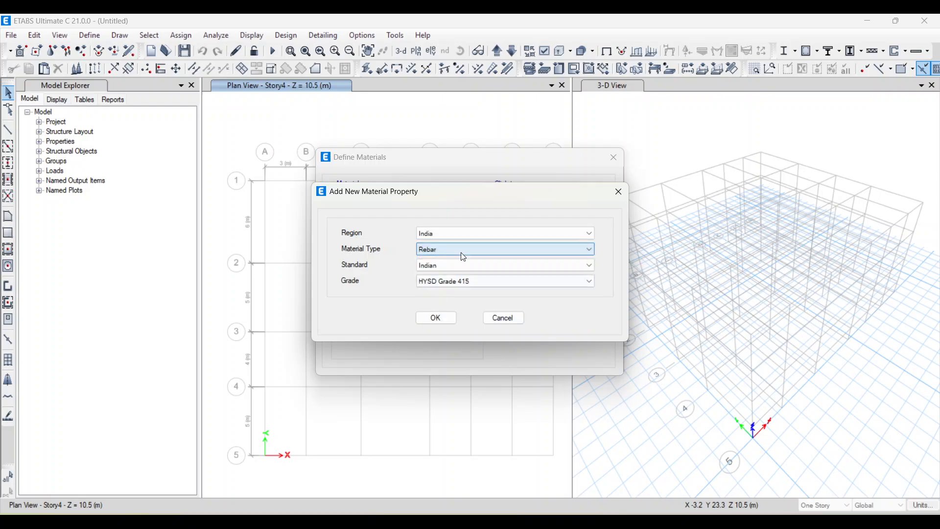
left_click(460, 279)
left_click(452, 316)
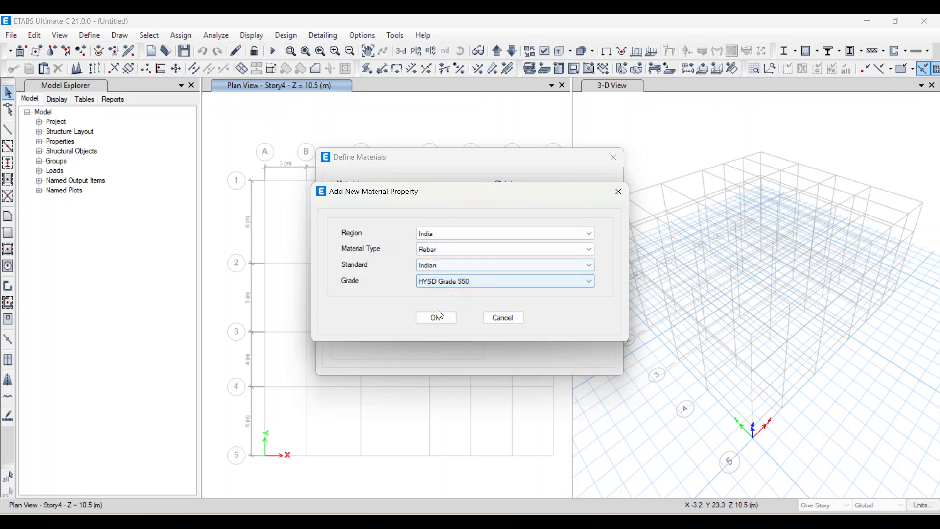
left_click(438, 318)
left_click(430, 393)
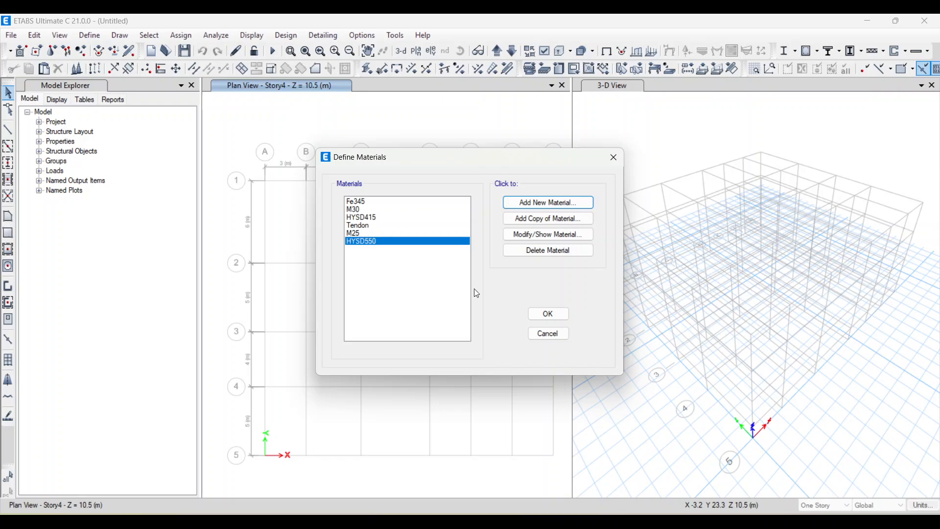
left_click(551, 314)
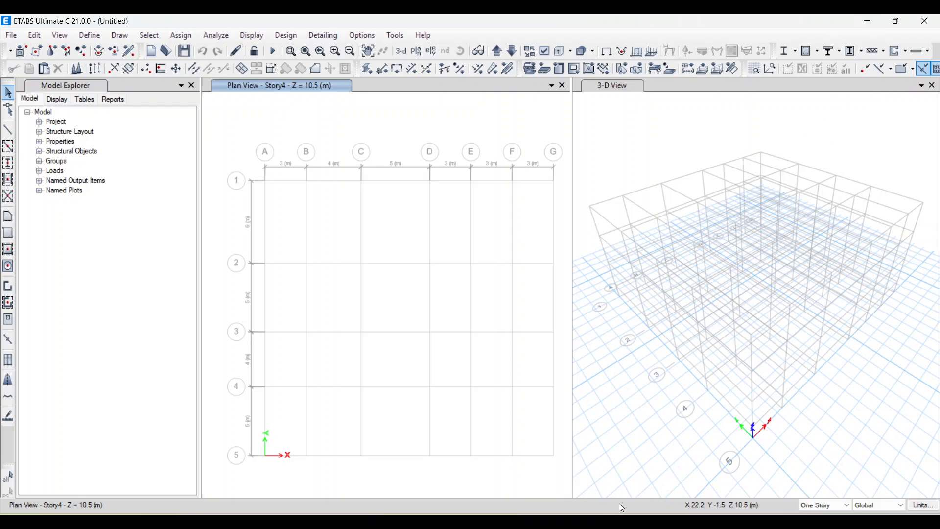
Switch to ETABS CL-9.pdf and review the column and beam sizes together with the span lengths on the plan.
key("alt+Tab")
scroll(455, 385, "down", 3)
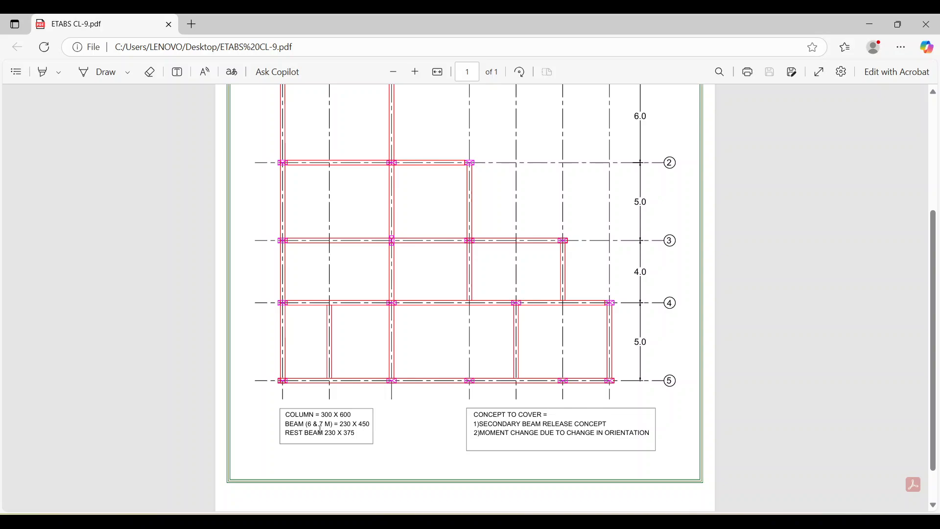
scroll(340, 426, "up", 3)
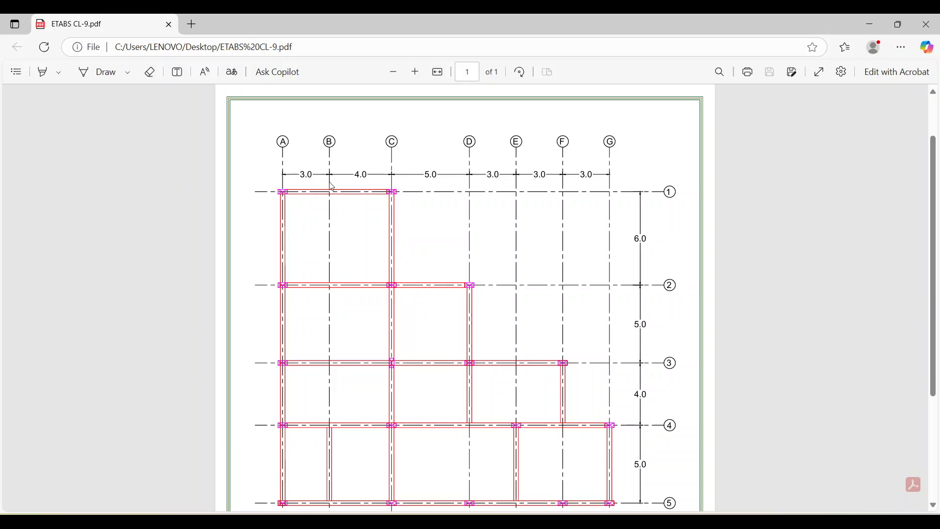
scroll(366, 178, "down", 3)
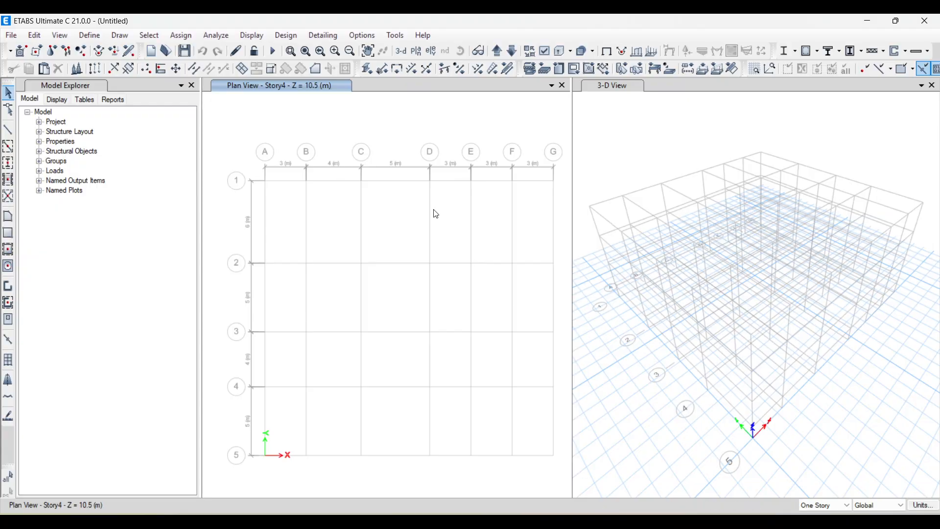
Delete the default frame section properties in bulk, keeping only ISLB600 and ISWB550.
left_click(89, 35)
mouse_move(147, 70)
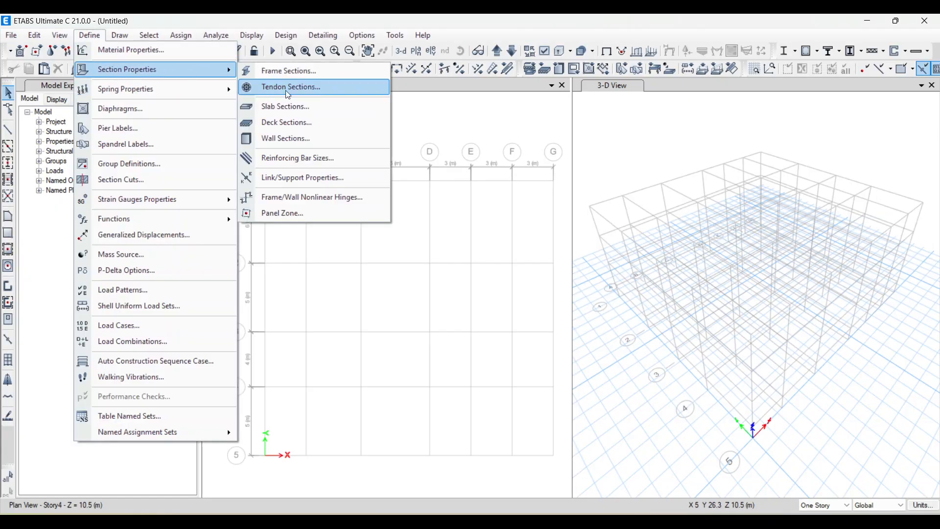
left_click(296, 71)
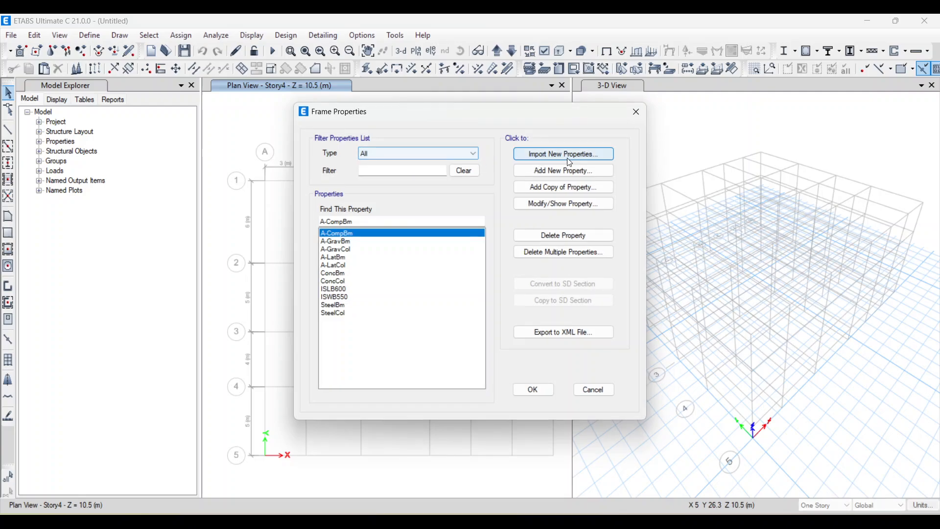
left_click(548, 251)
left_click_drag(420, 213, 440, 281)
left_click(467, 367)
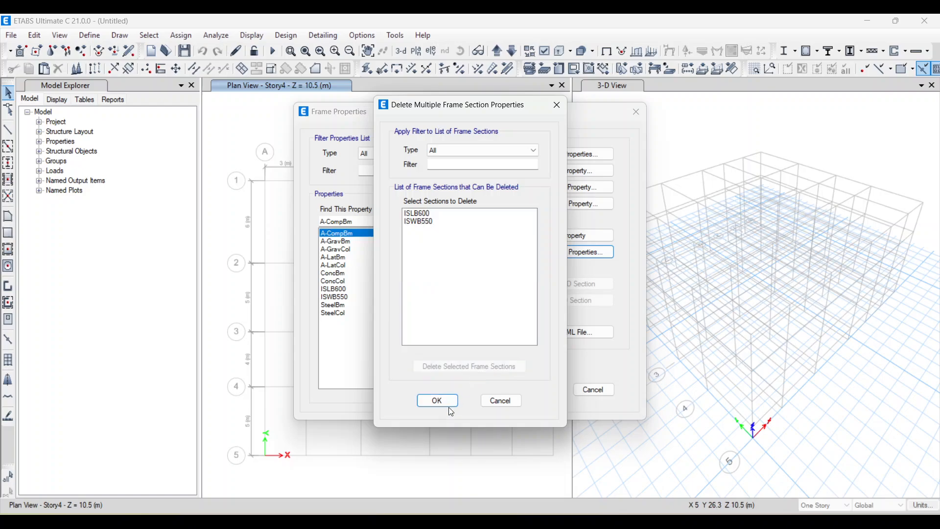
left_click(437, 400)
Add a concrete rectangular frame section named C 300 X 600 with M25 material, 600 mm depth and 300 mm width.
left_click(554, 170)
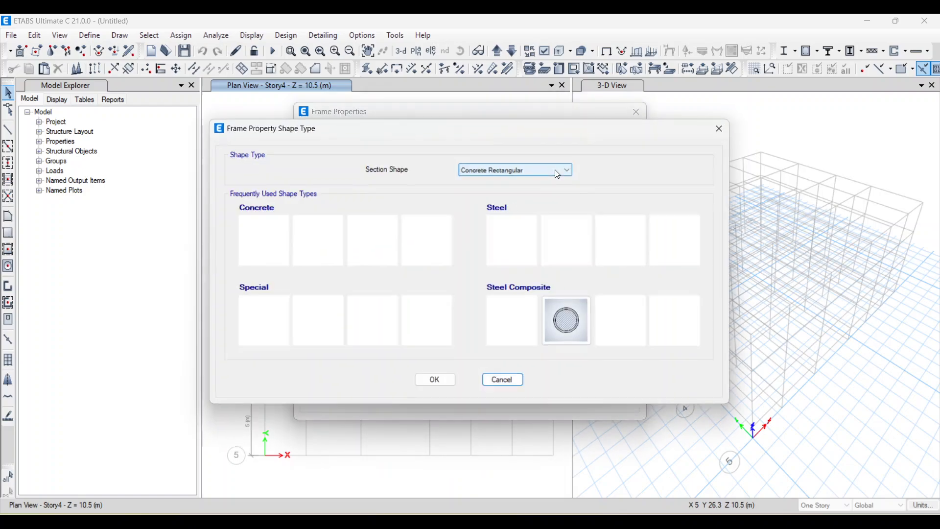
key("Escape")
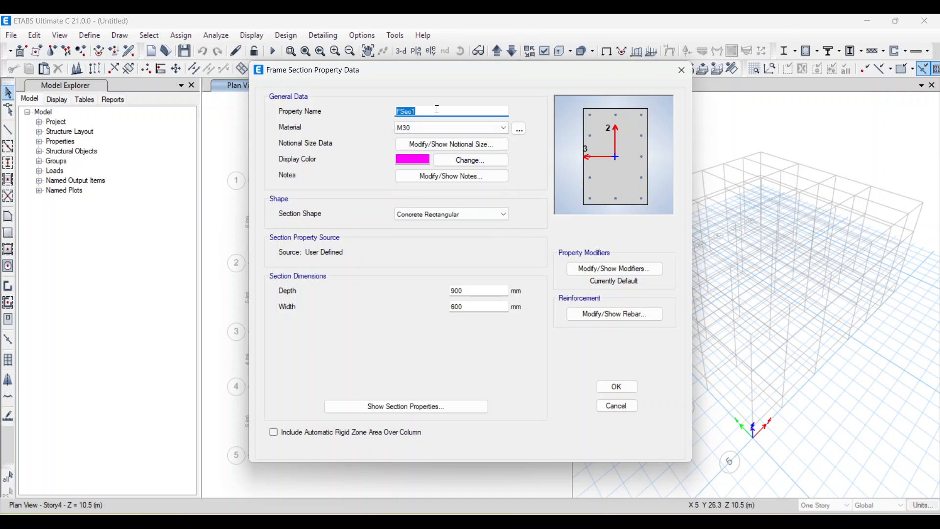
key("BackSpace")
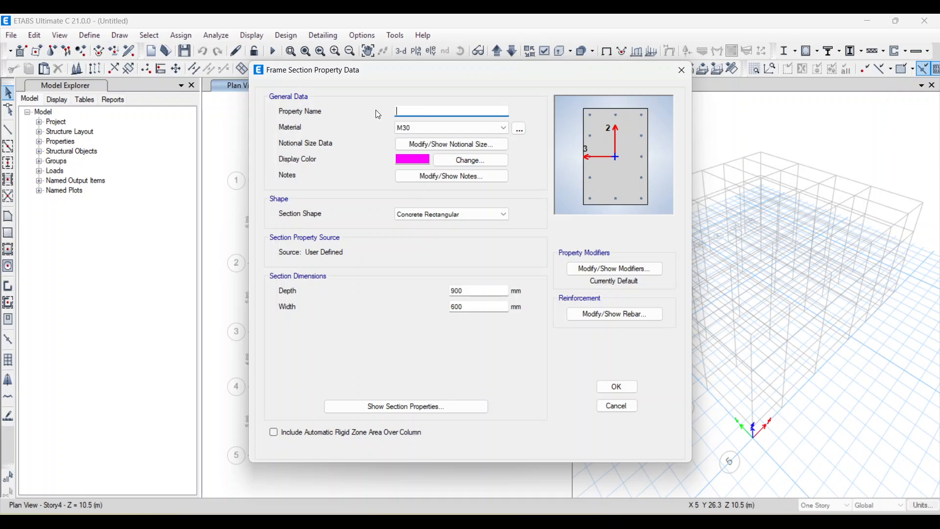
type("C 300 X 600")
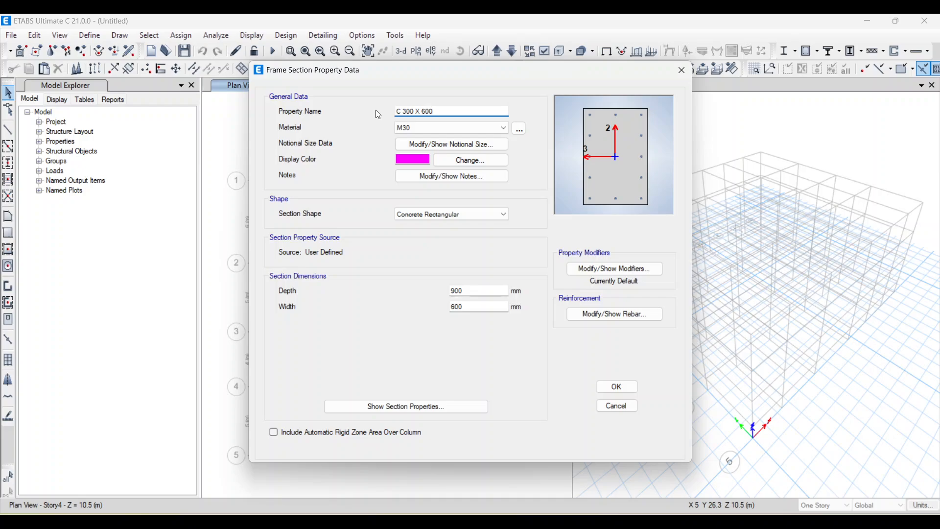
left_click(403, 128)
left_click(405, 171)
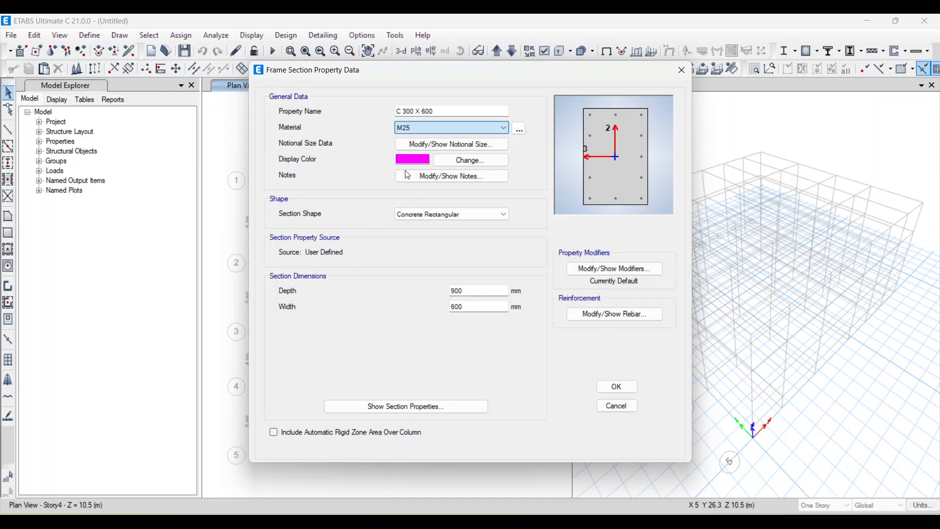
left_click_drag(479, 309, 441, 290)
type("300")
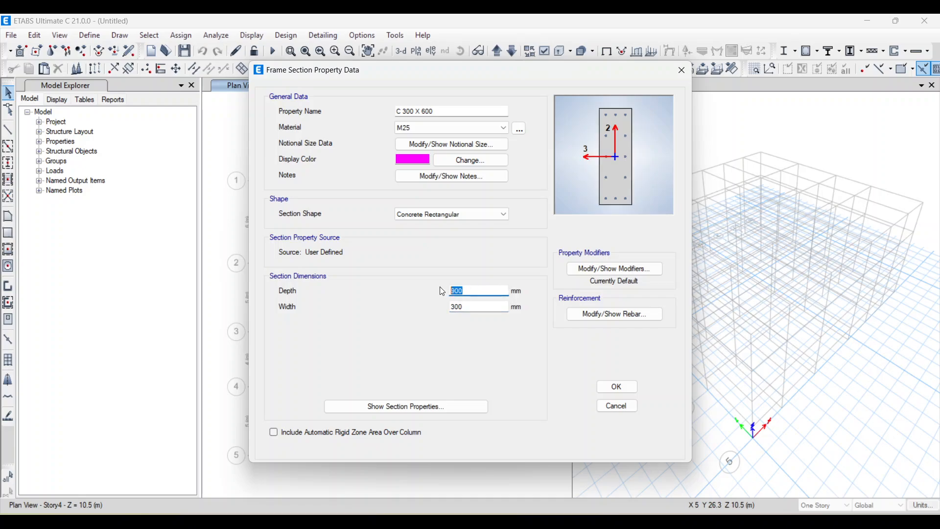
type("6")
Set HYSD550 for the column section's longitudinal and confinement bars and save the section.
left_click(612, 312)
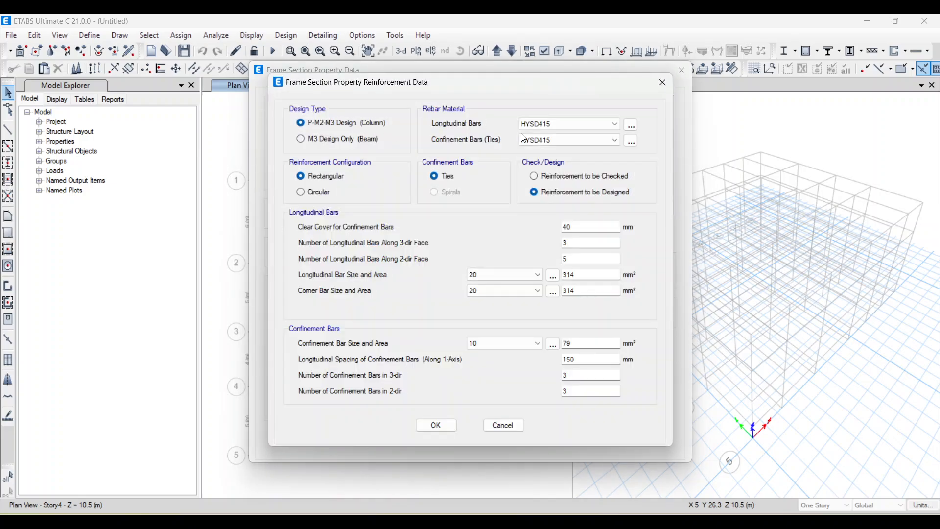
left_click(586, 124)
left_click(554, 144)
left_click(587, 140)
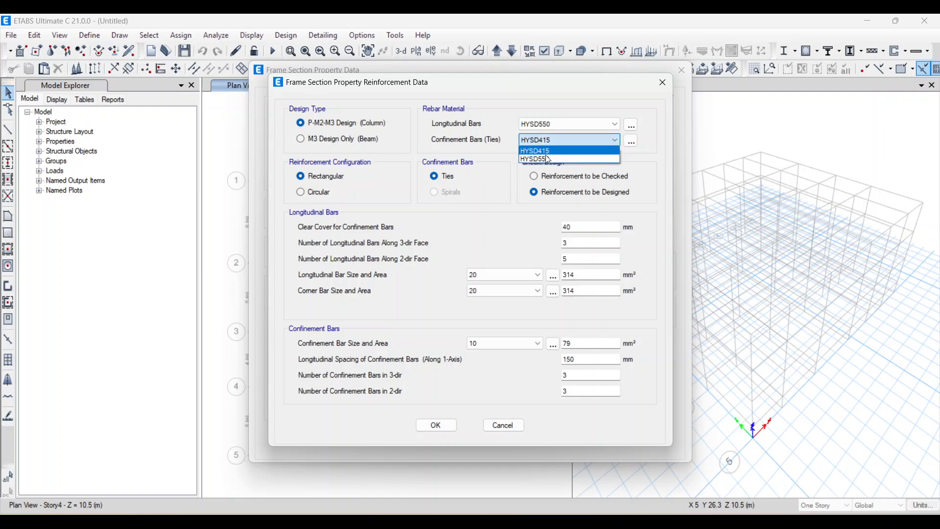
left_click(558, 156)
left_click(441, 424)
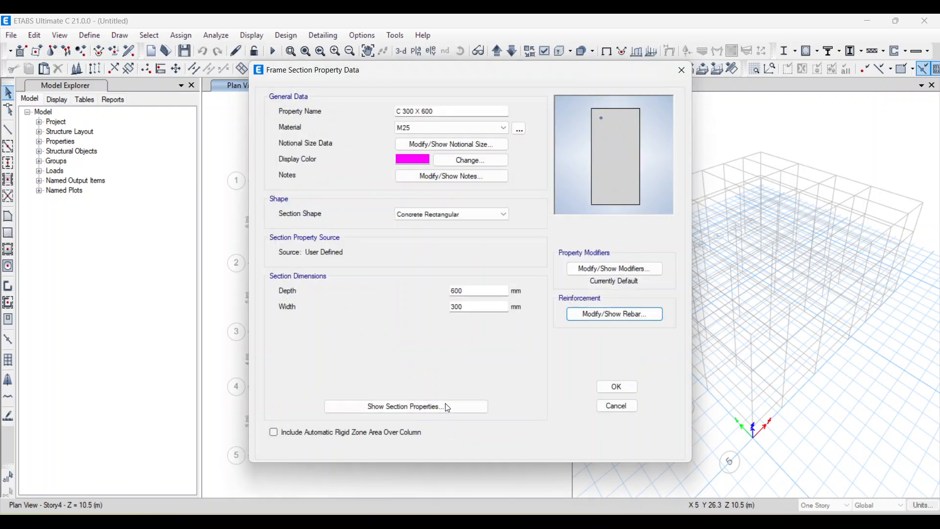
left_click(618, 386)
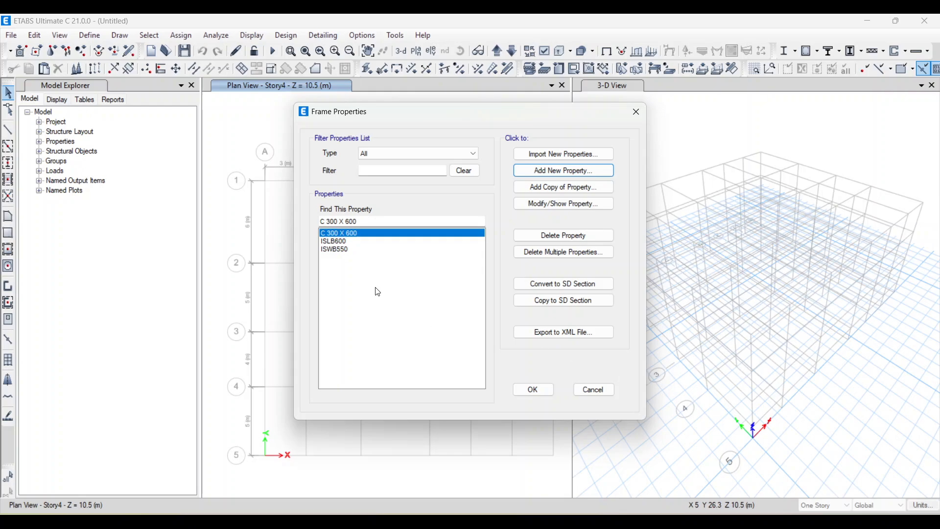
Delete the ISLB600 and ISWB550 frame section properties.
left_click(334, 242)
left_click(539, 237)
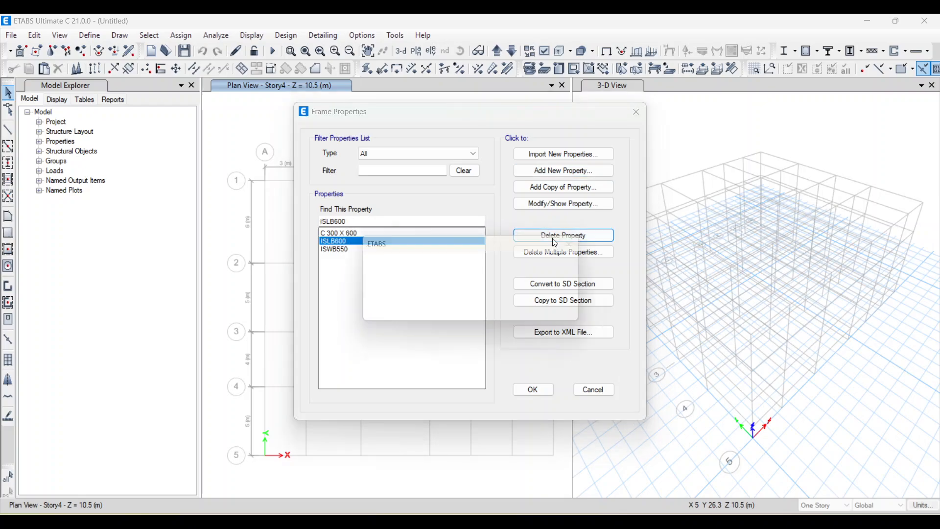
left_click(518, 314)
left_click(563, 236)
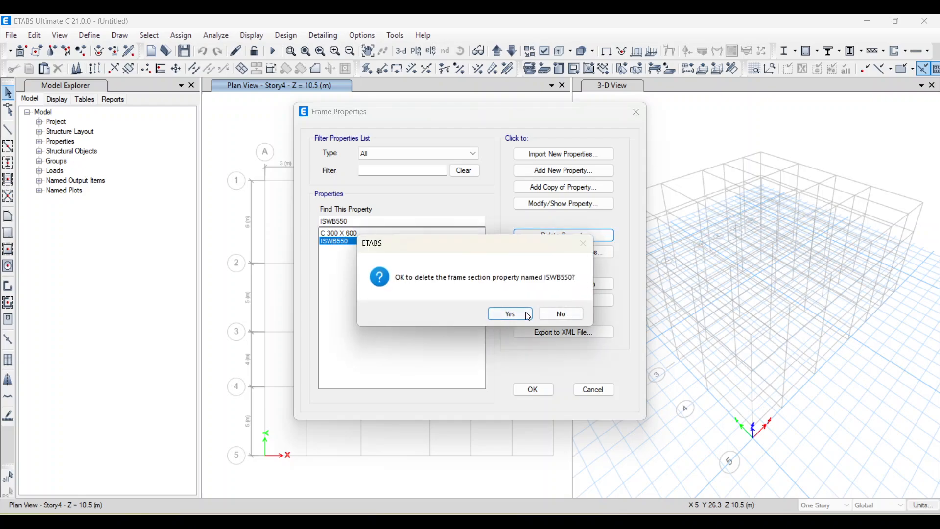
left_click(518, 314)
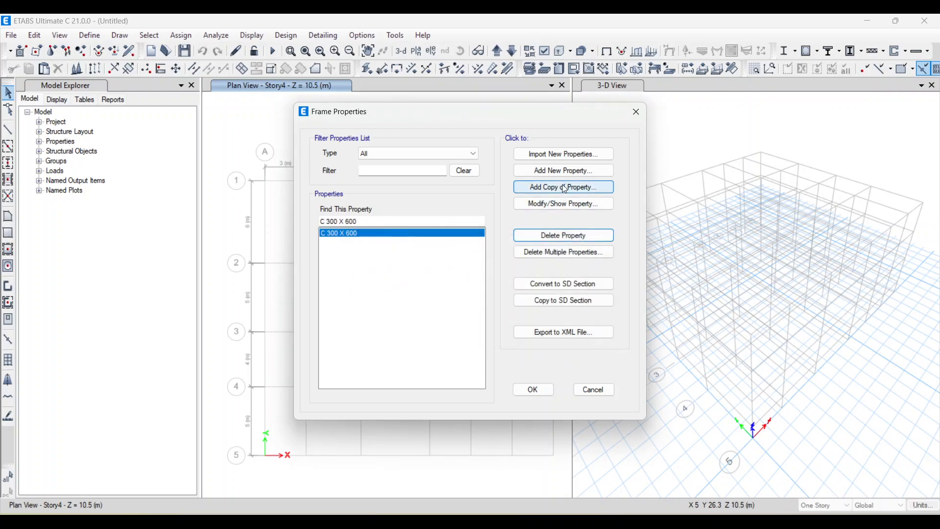
Add a concrete rectangular frame section named B 230 X 450 with M25 material, 450 mm depth and 230 mm width.
left_click(563, 170)
left_click(503, 380)
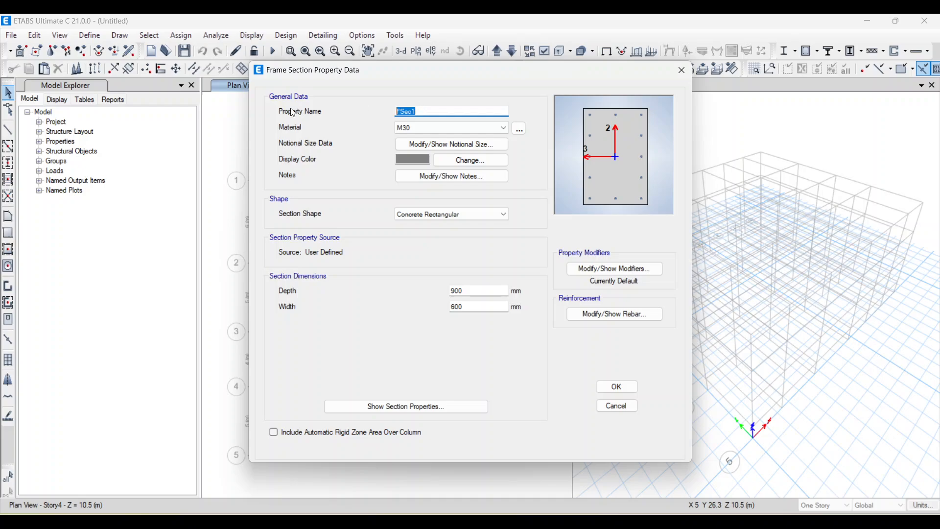
key("BackSpace")
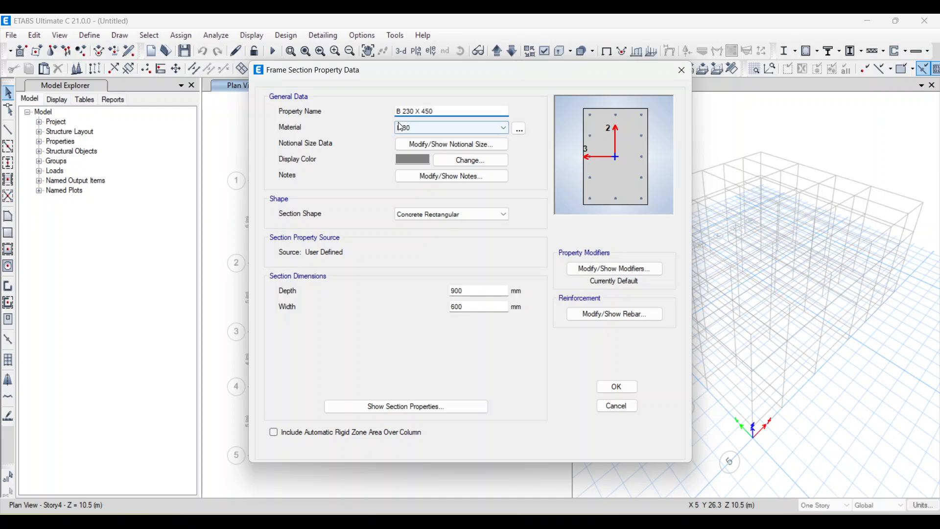
left_click(450, 127)
left_click(431, 171)
left_click_drag(466, 307, 427, 289)
type("450")
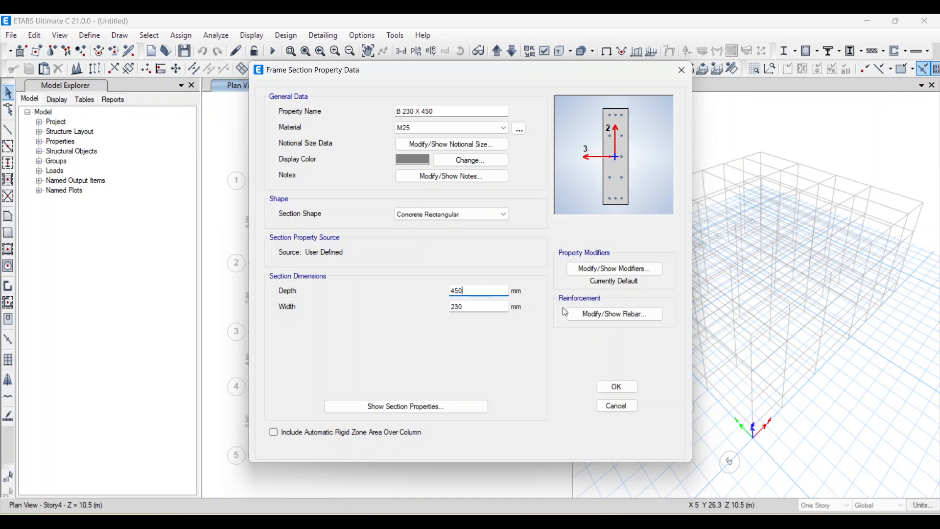
Set the B 230 X 450 reinforcement to M3 Design Only (Beam) with HYSD550 for longitudinal and confinement bars.
left_click(576, 313)
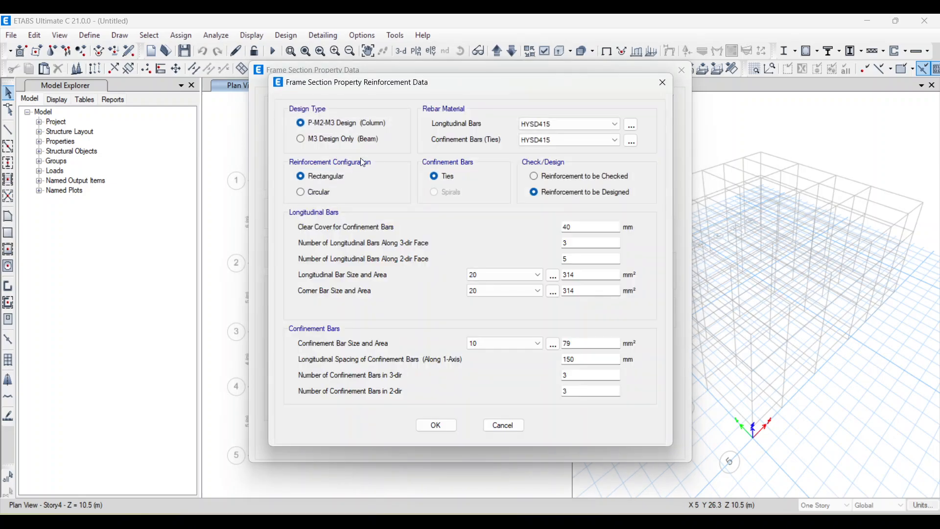
left_click(361, 141)
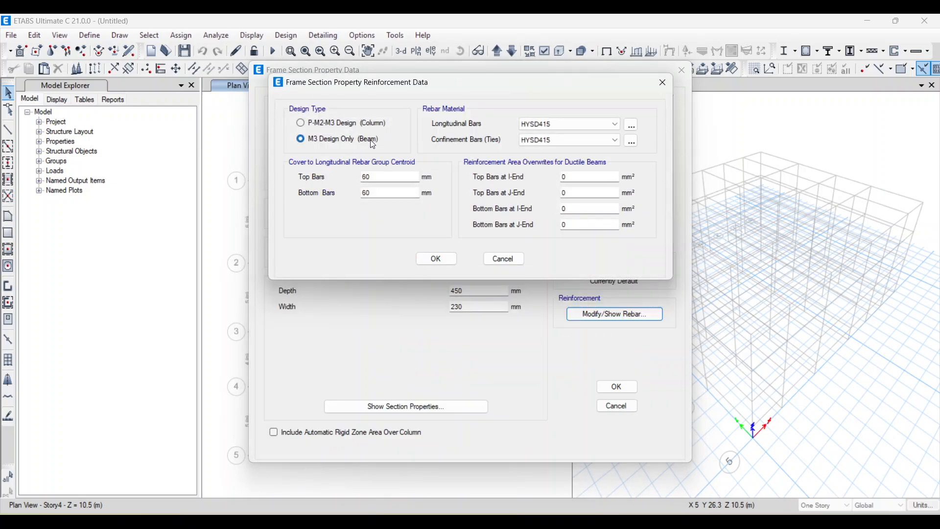
left_click(594, 125)
left_click(580, 142)
left_click(576, 140)
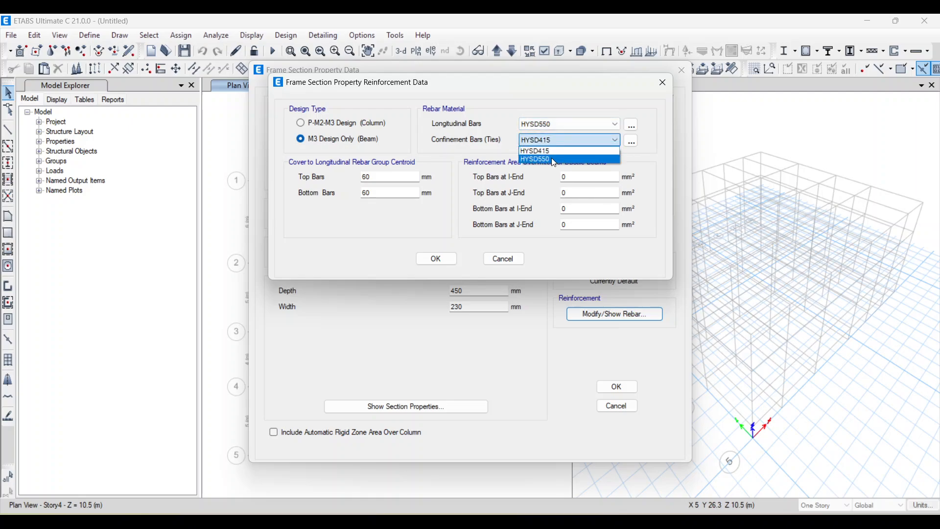
left_click(555, 160)
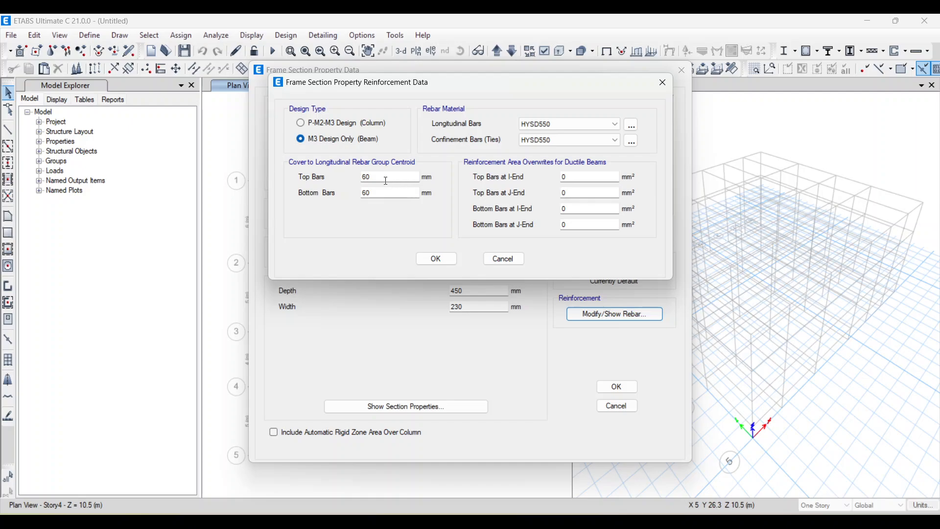
Set the beam's top and bottom rebar cover to 40 mm and save the section.
double_click(387, 177)
type("4")
double_click(378, 192)
type("40")
left_click(421, 257)
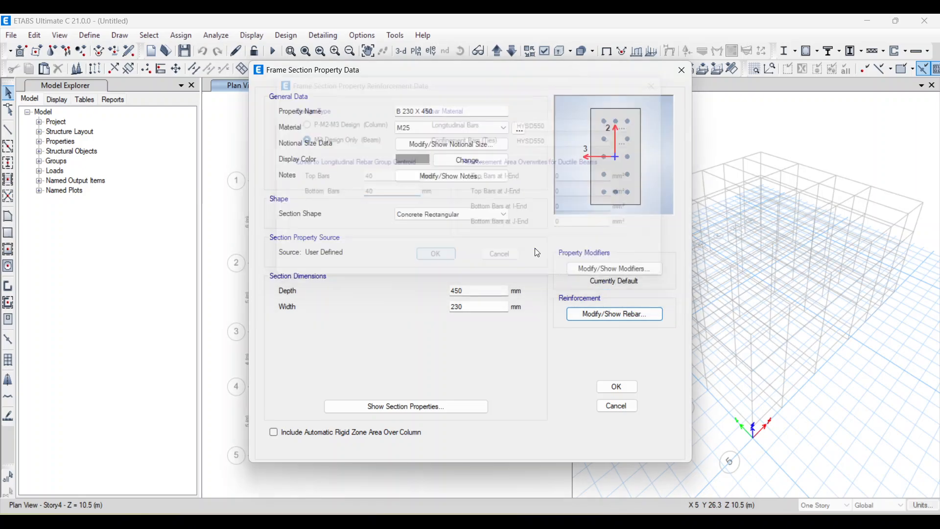
key("Return")
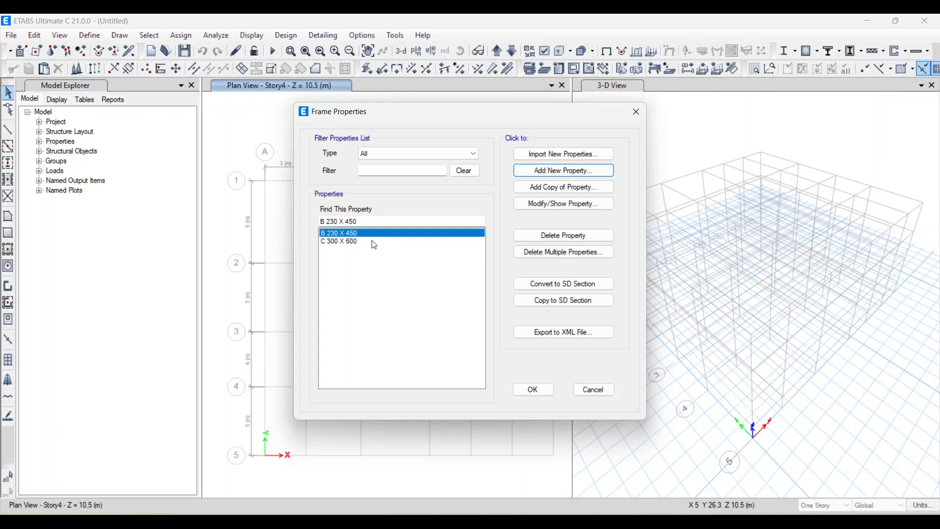
Copy the B 230 X 450 section as B 230 X 375 with 375 mm depth, check its reinforcement and save the frame properties.
left_click(568, 188)
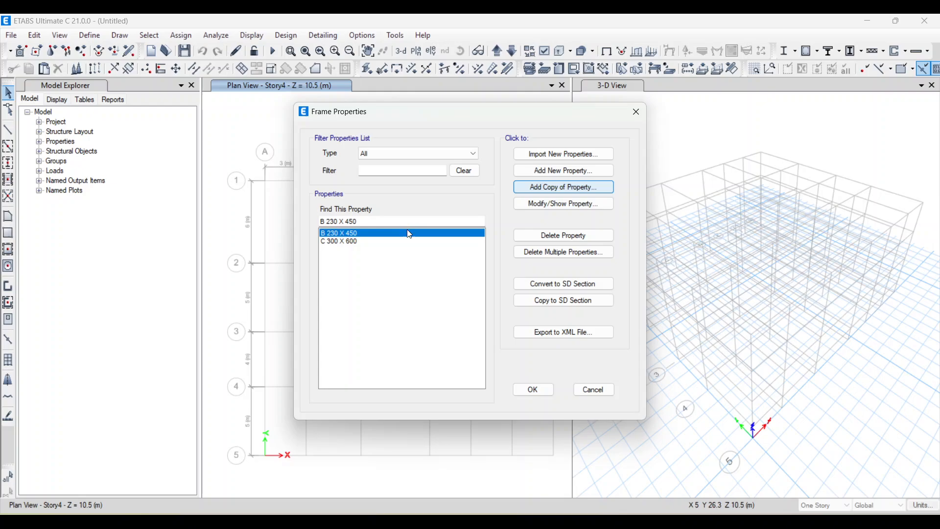
type("B")
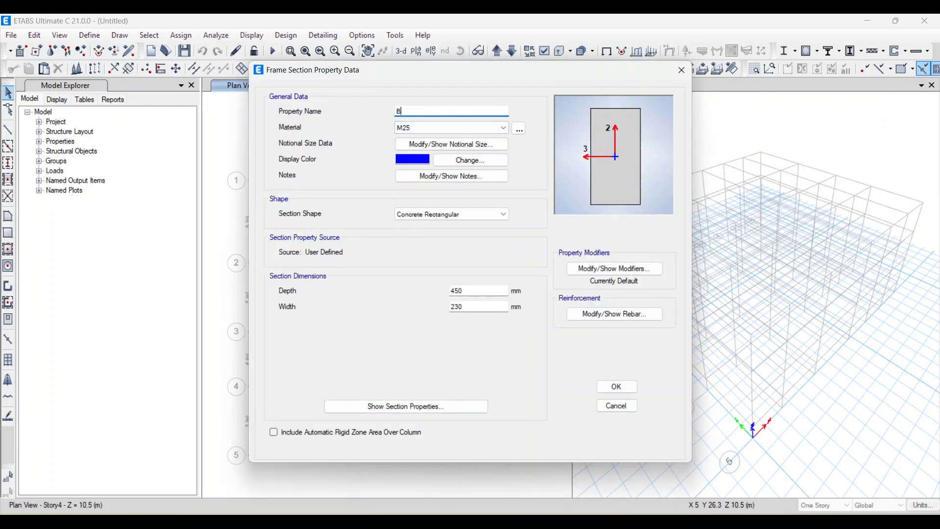
type(" 230 X 375")
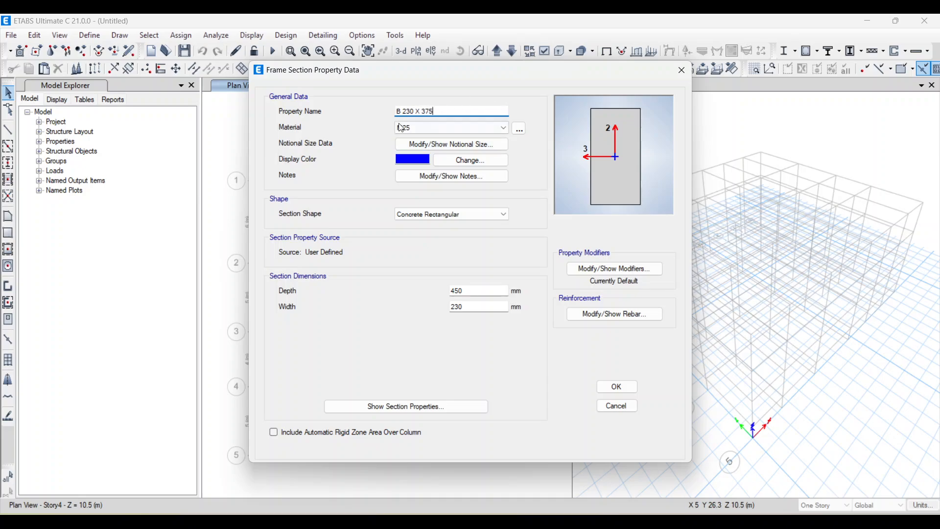
left_click(469, 290)
double_click(468, 291)
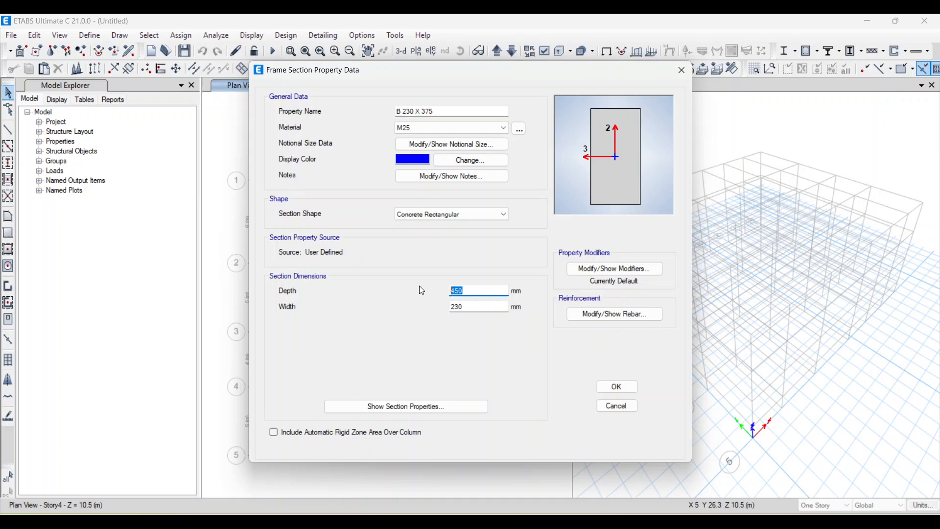
type("375")
left_click(606, 321)
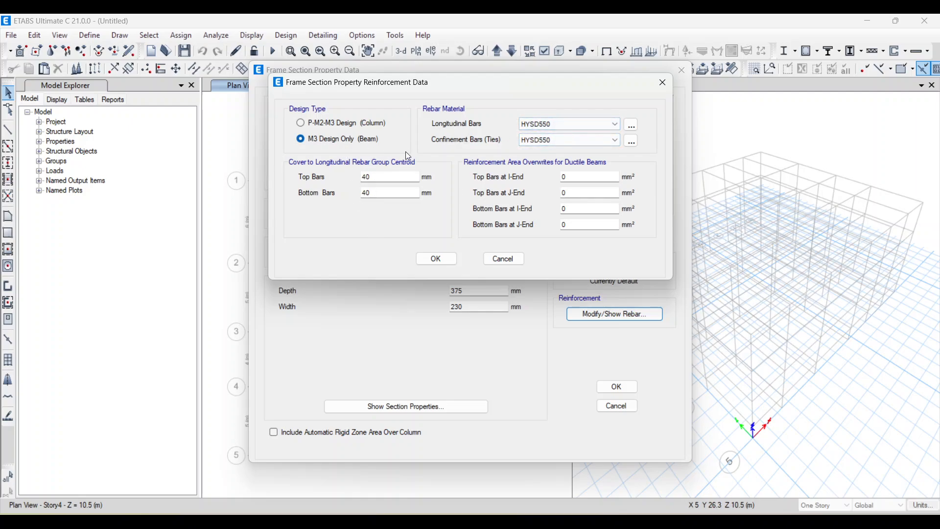
left_click(428, 257)
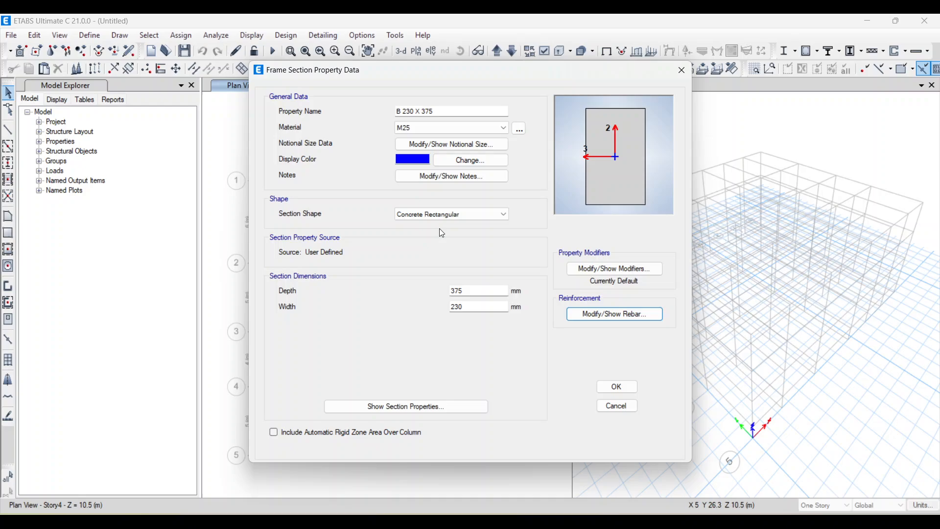
left_click(624, 387)
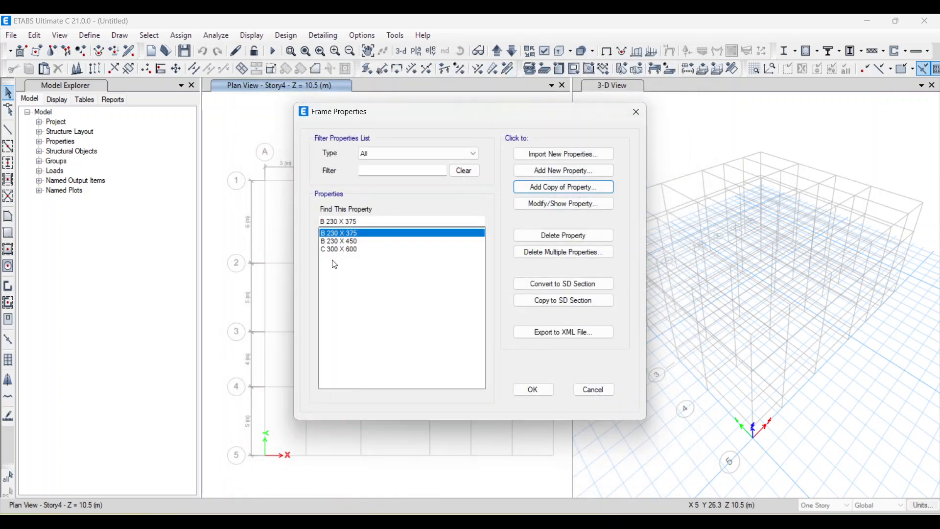
left_click(534, 389)
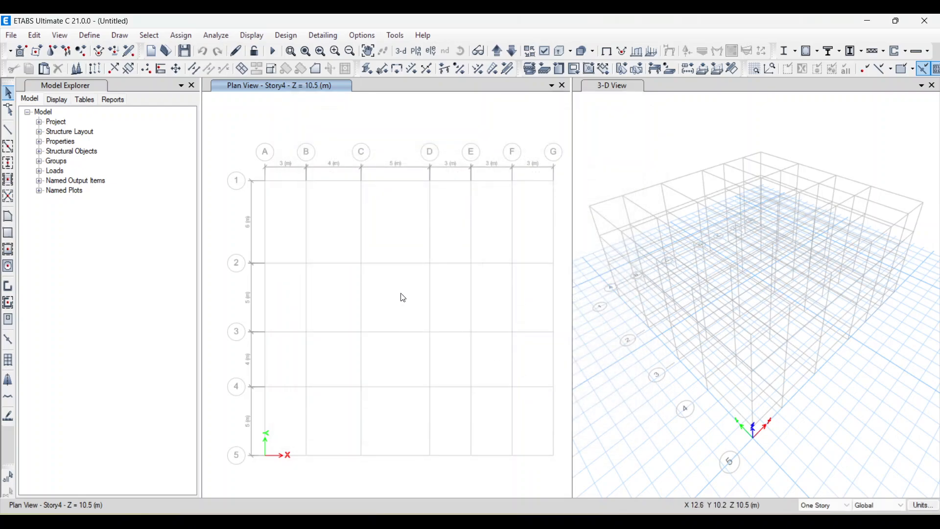
left_click(90, 35)
mouse_move(120, 71)
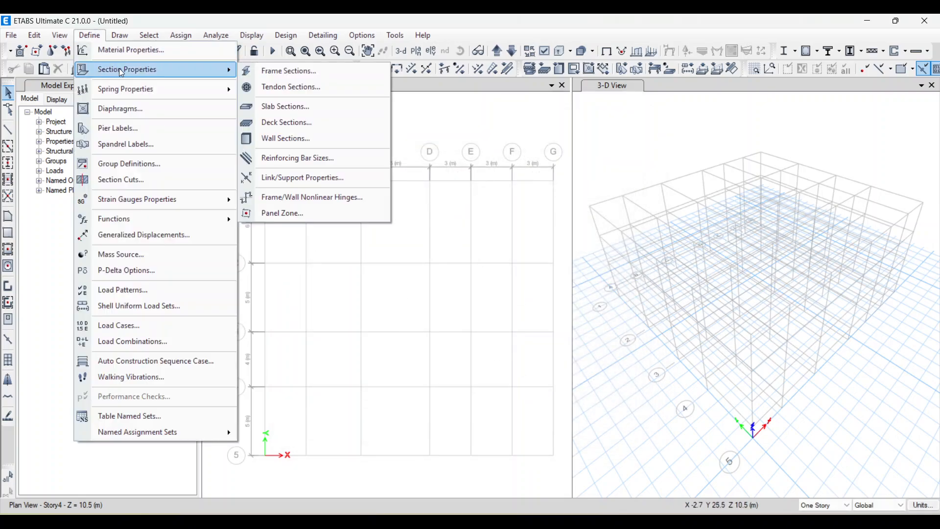
left_click(299, 71)
left_click(624, 114)
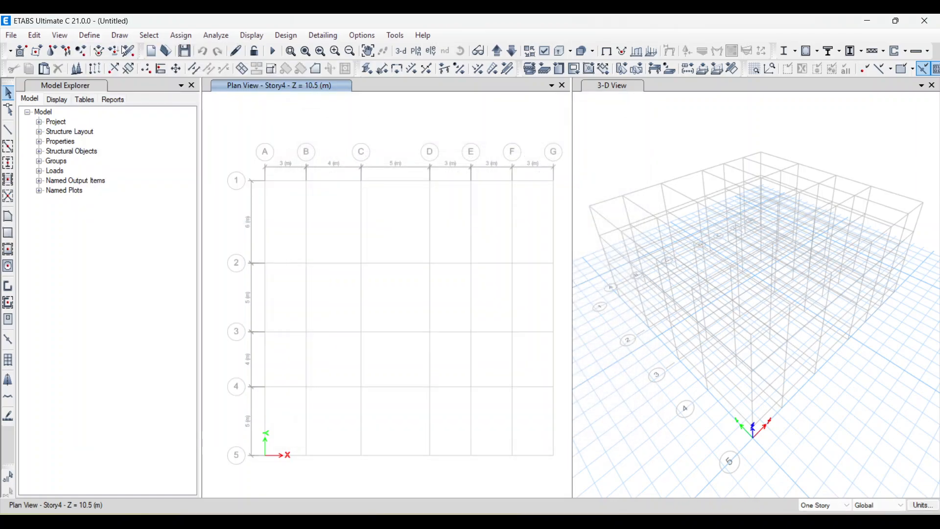
Open the slab section properties and rename the Plank1 property as SLAB ONE WAY.
left_click(89, 35)
mouse_move(120, 70)
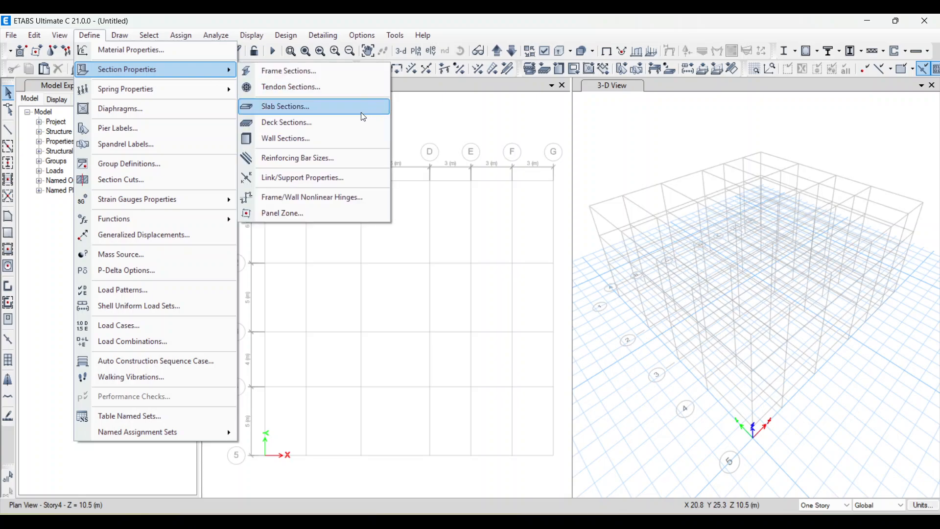
left_click(283, 105)
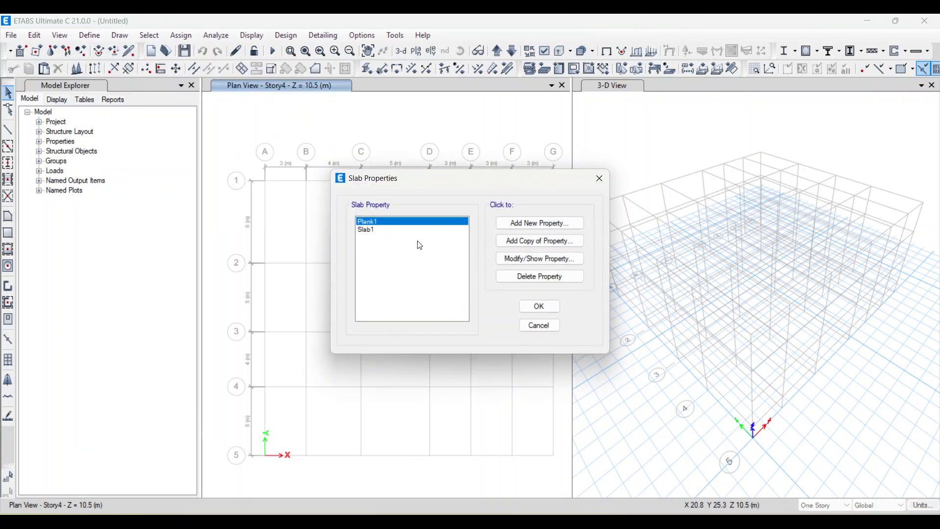
left_click(539, 260)
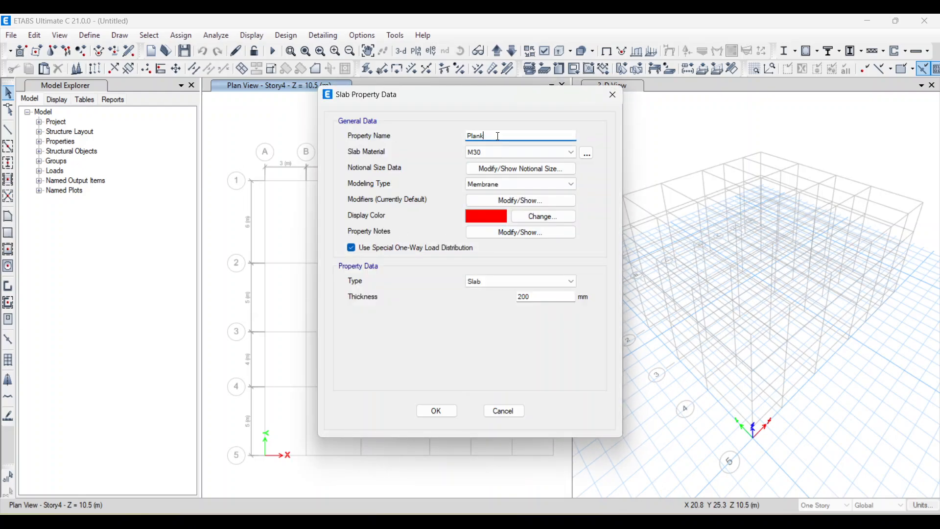
key("BackSpace")
key("BackSpace")
key("BackSpace")
key("BackSpace")
type("SLAB ONE WAY")
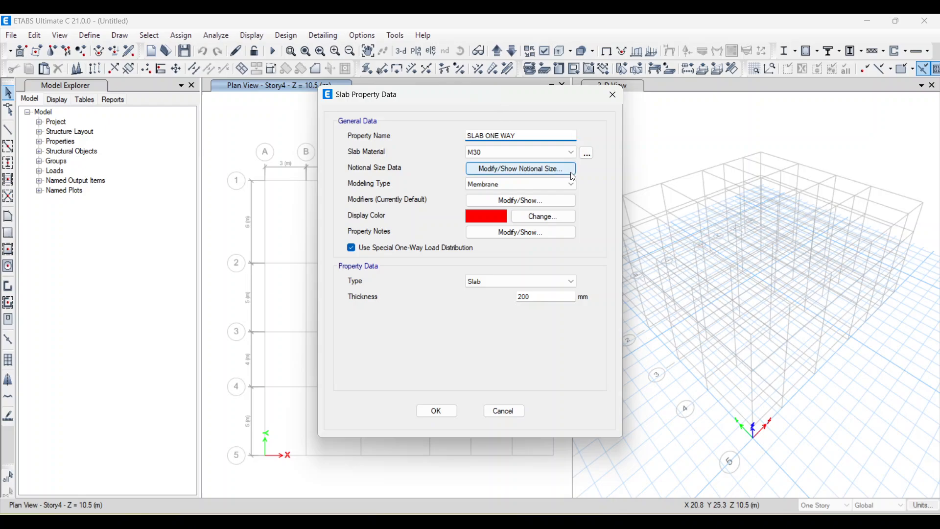
Set the SLAB ONE WAY material to M25 and its thickness to 125 mm, and save the property.
left_click(533, 153)
left_click(510, 194)
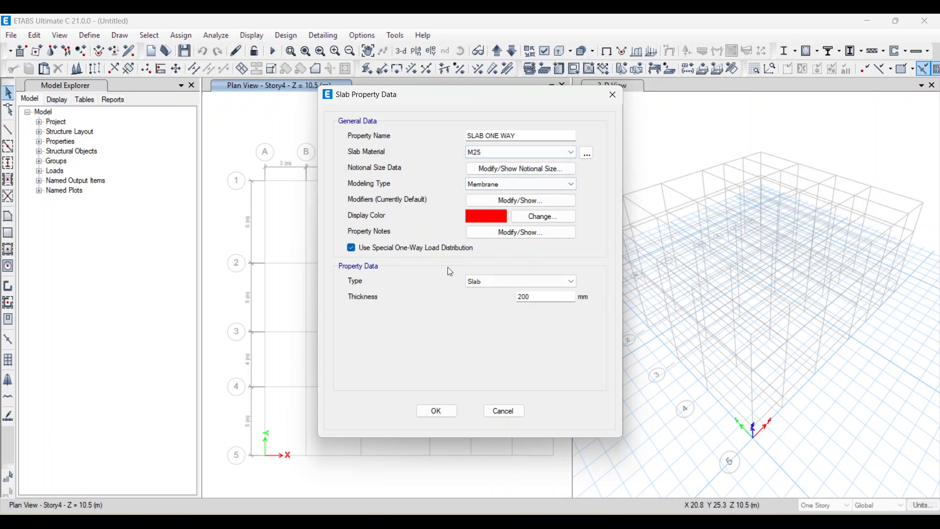
left_click_drag(541, 296, 497, 297)
type("125")
left_click(438, 413)
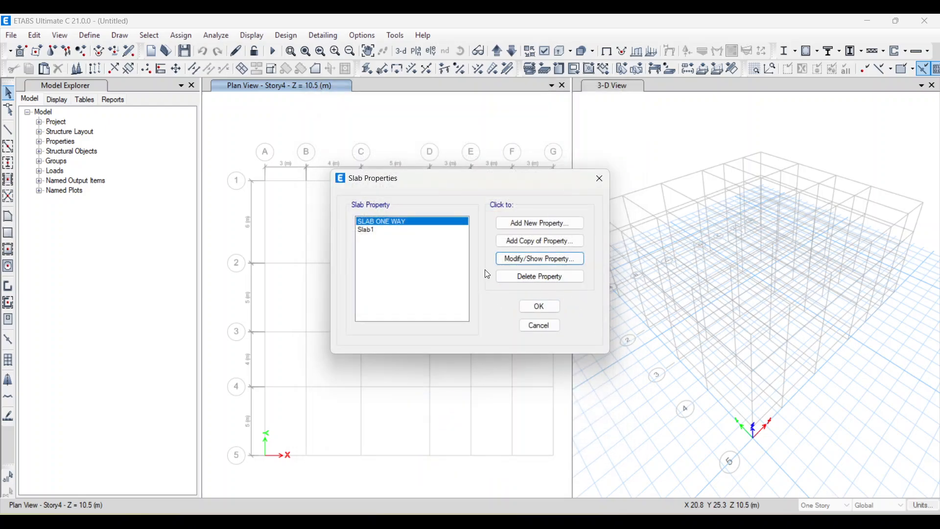
Modify the Slab1 property to the name Slab TWO WAY with M25 material and 125 mm thickness, and save the slab properties.
left_click(373, 230)
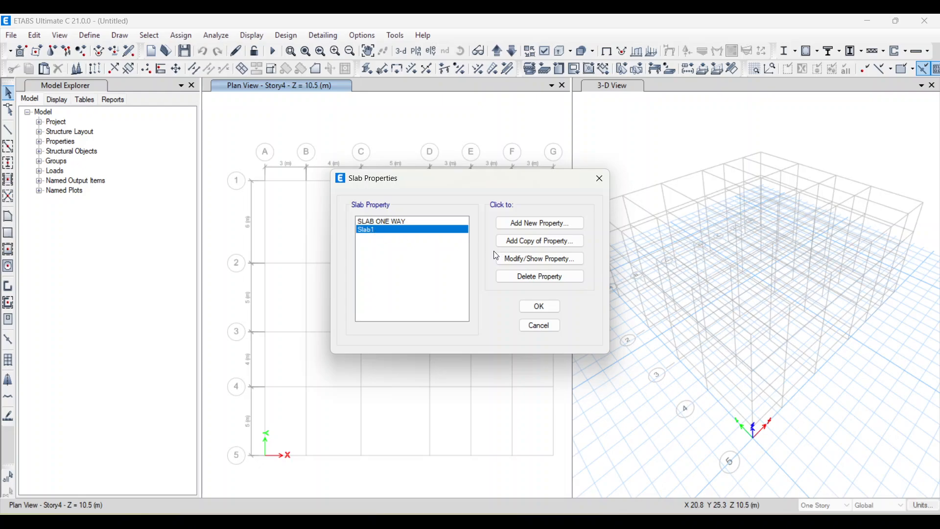
left_click(538, 258)
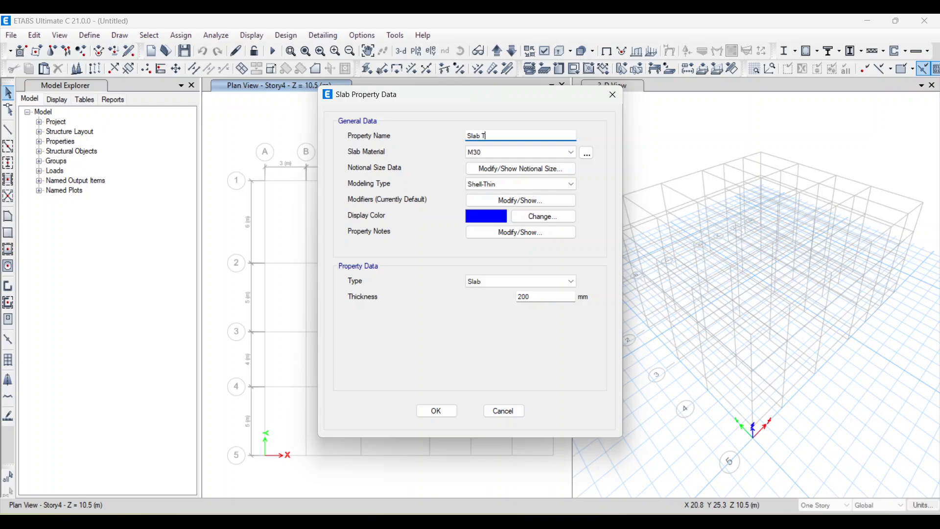
type("TWO WAY")
left_click(539, 153)
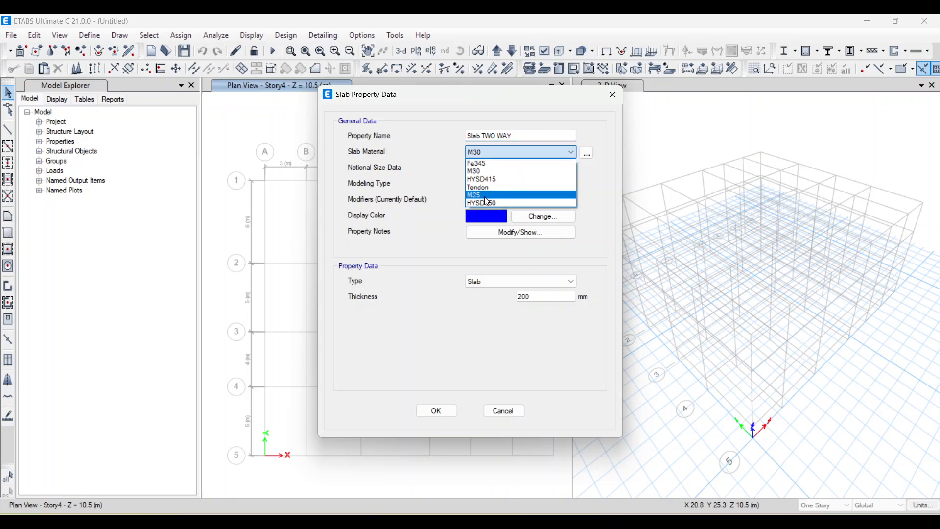
left_click(487, 196)
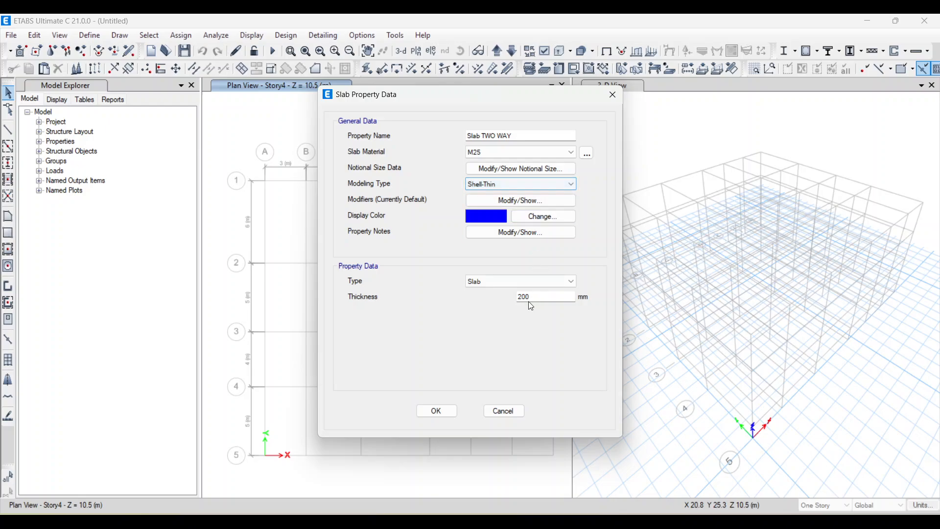
left_click_drag(535, 297, 506, 295)
type("125")
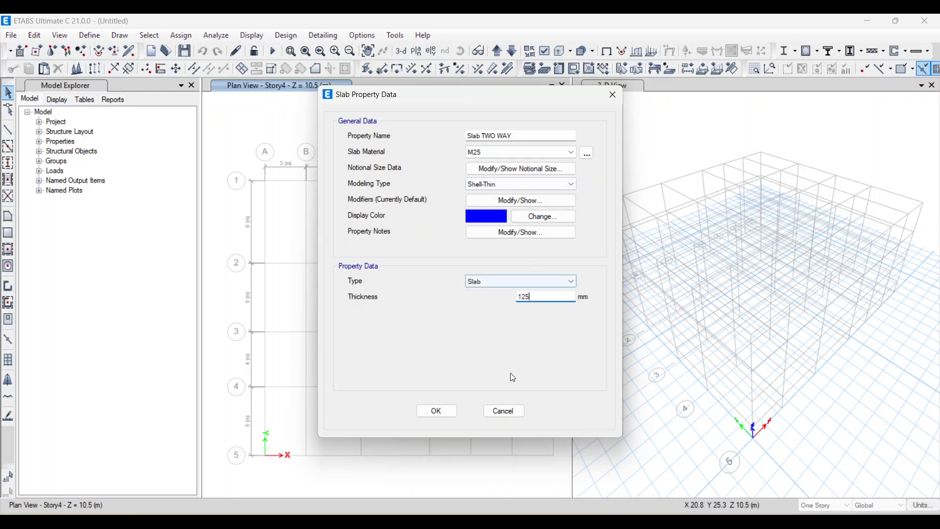
left_click(449, 415)
left_click(556, 308)
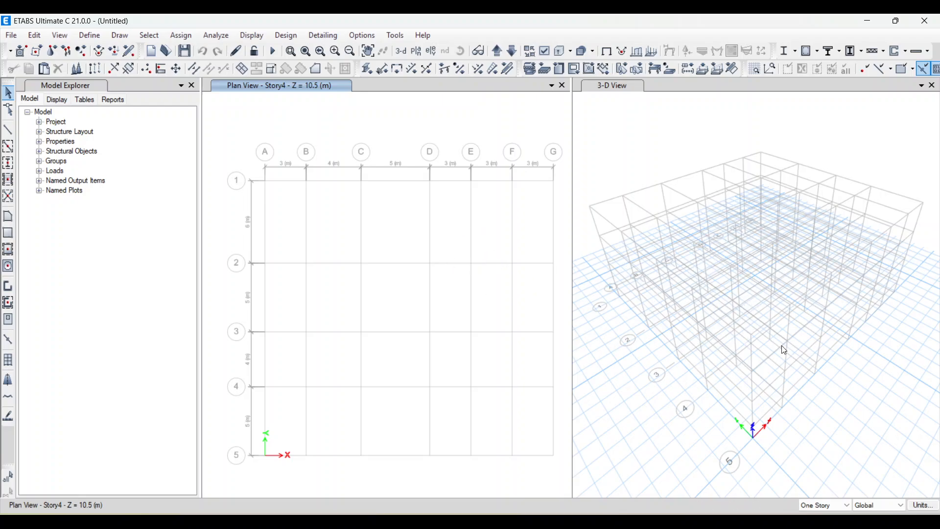
Make drawing apply to All Stories and review the column layout in ETABS CL-9.pdf.
left_click(834, 508)
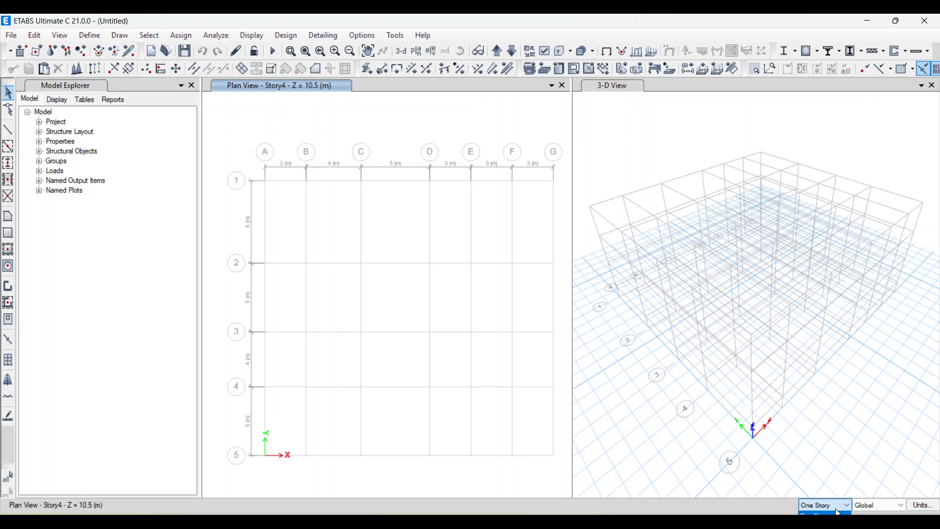
left_click(828, 523)
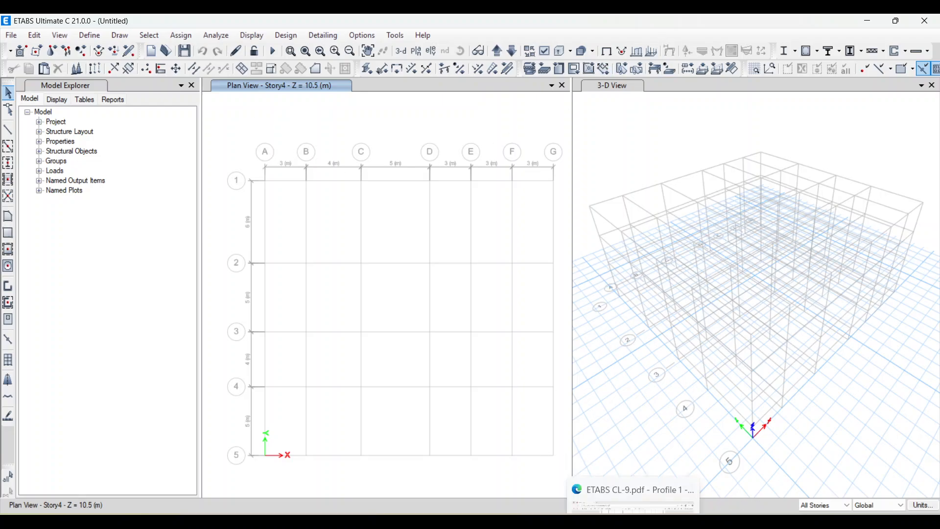
left_click(633, 524)
scroll(486, 218, "up", 1)
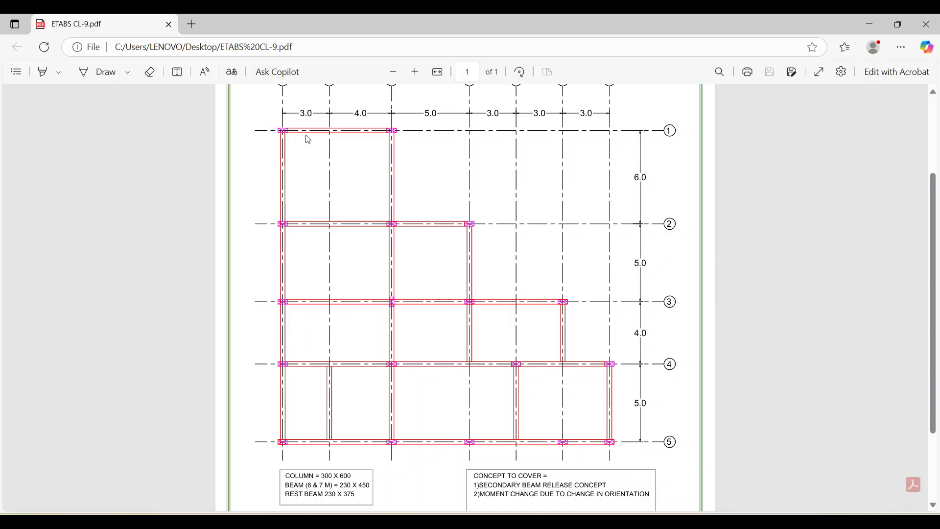
scroll(308, 140, "up", 1)
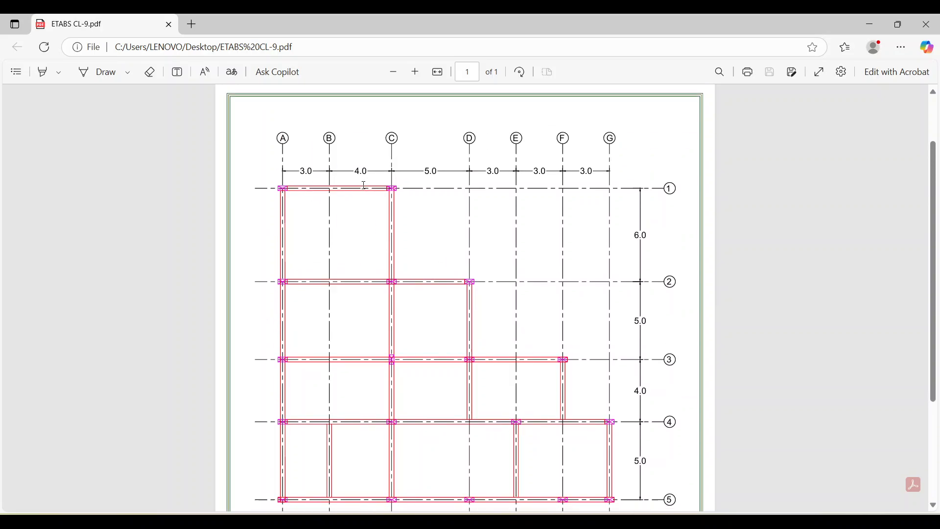
scroll(306, 139, "down", 1)
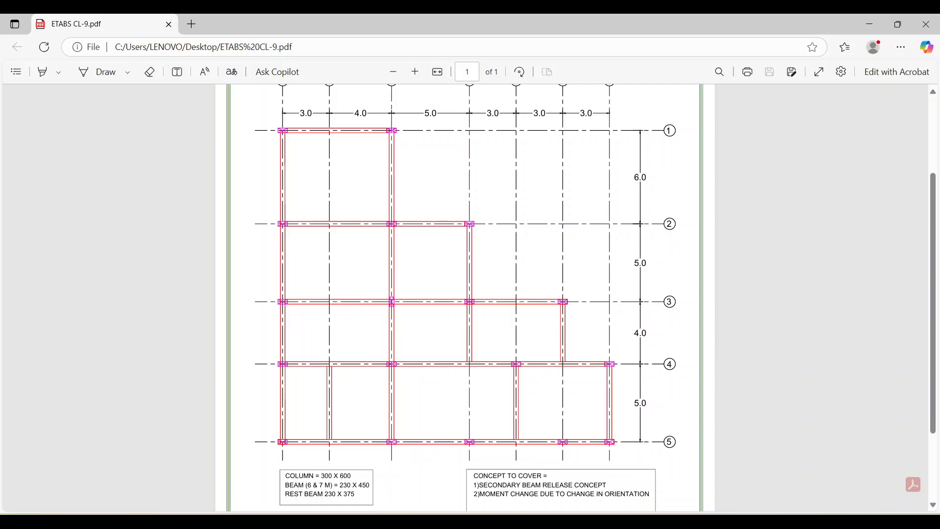
left_click(606, 521)
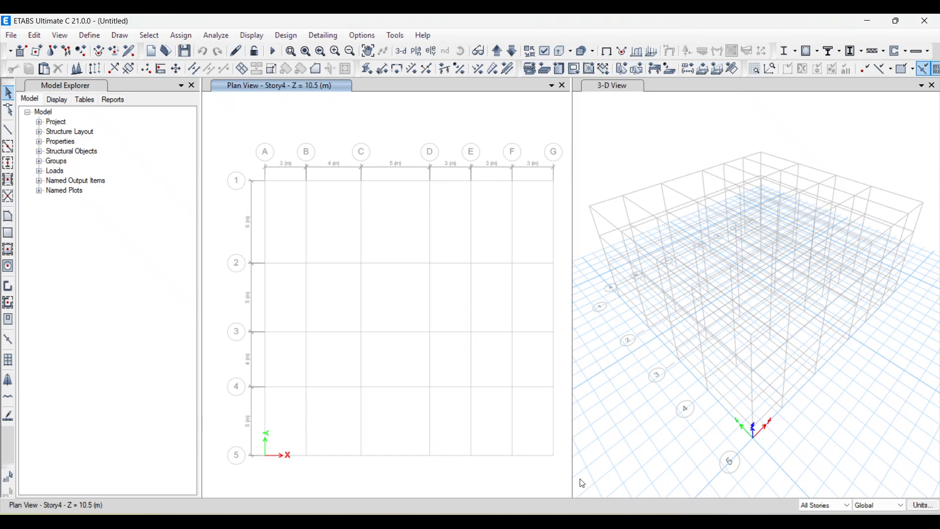
Place C 300 X 600 columns on grid line 1 at A1 and C1, checking the layout in ETABS CL-9.pdf.
left_click(8, 166)
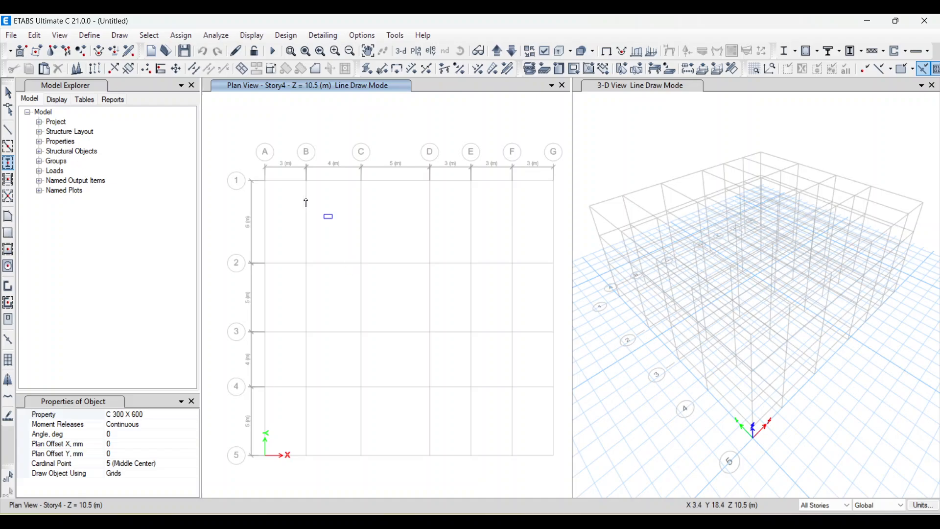
scroll(283, 175, "up", 2)
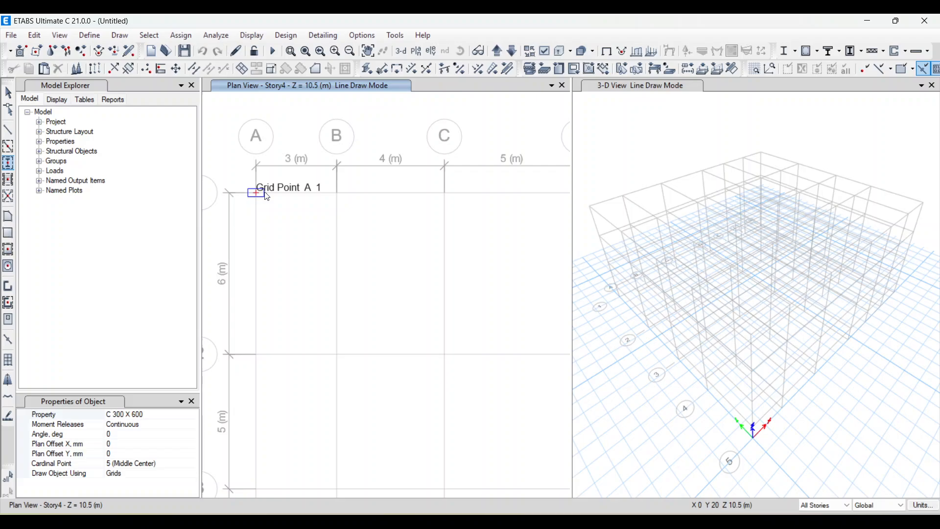
left_click(288, 203)
scroll(341, 203, "down", 2)
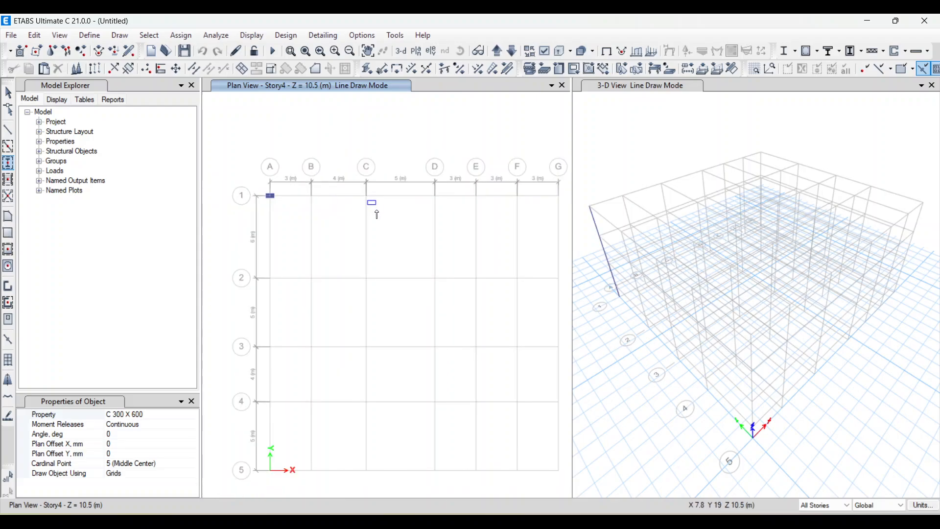
left_click(628, 517)
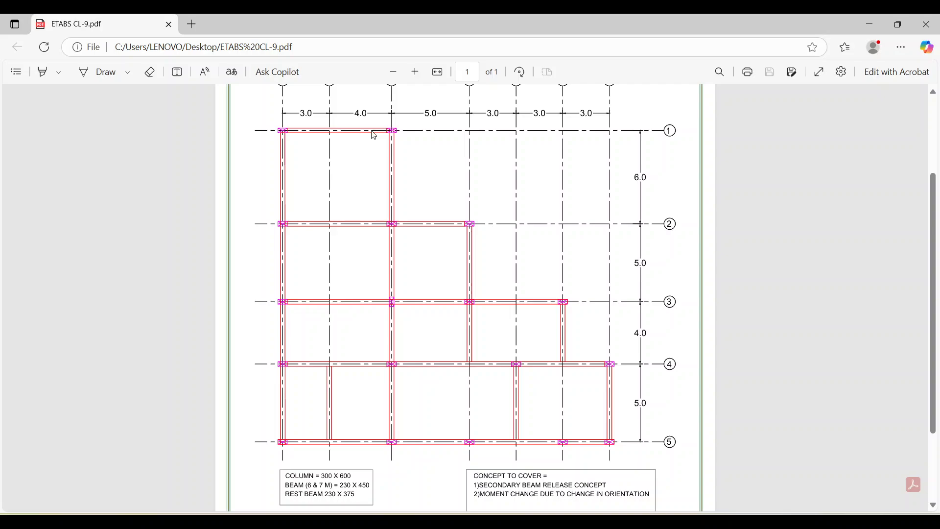
left_click(628, 517)
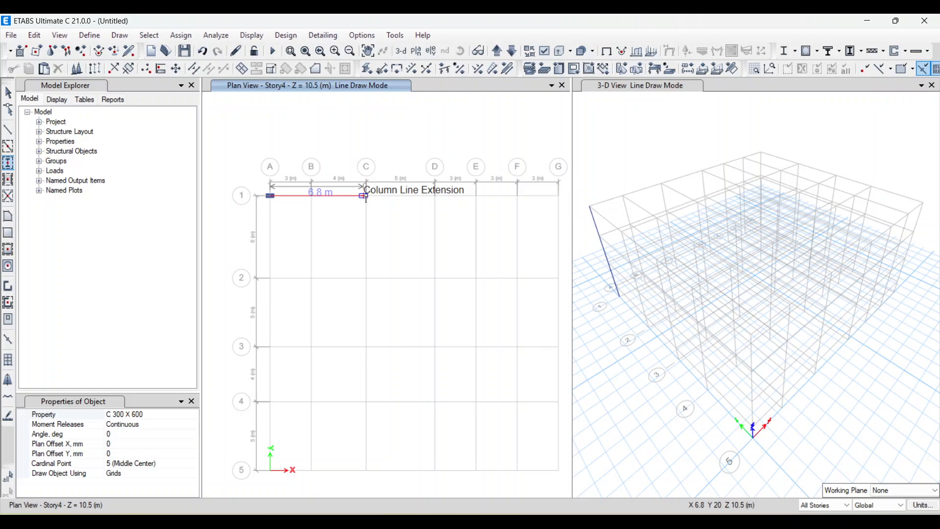
left_click(366, 195)
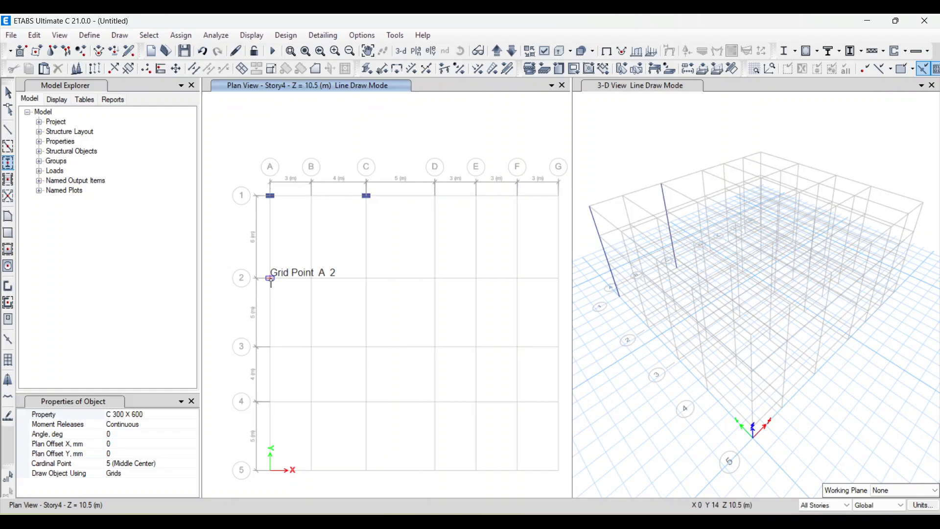
Place C 300 X 600 columns on grid line 2 at A2, C2 and D2, following the PDF plan.
left_click(271, 278)
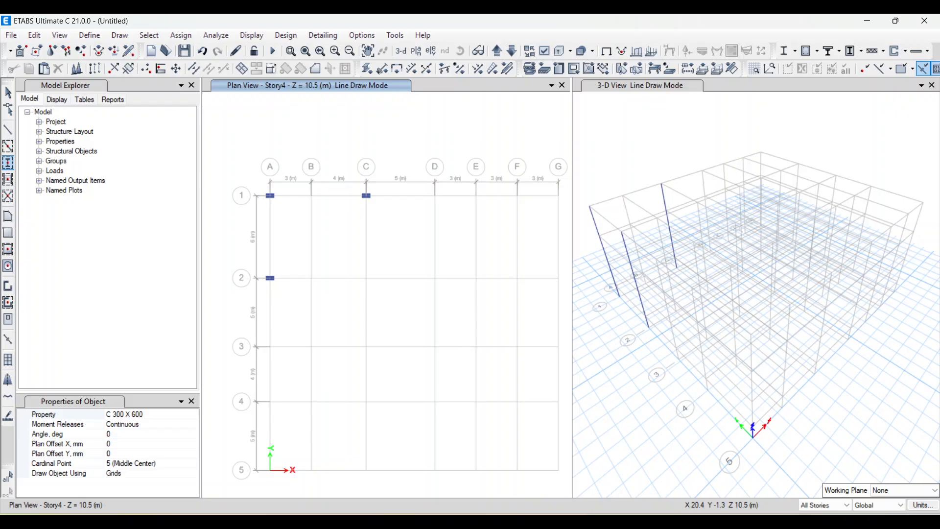
left_click(592, 519)
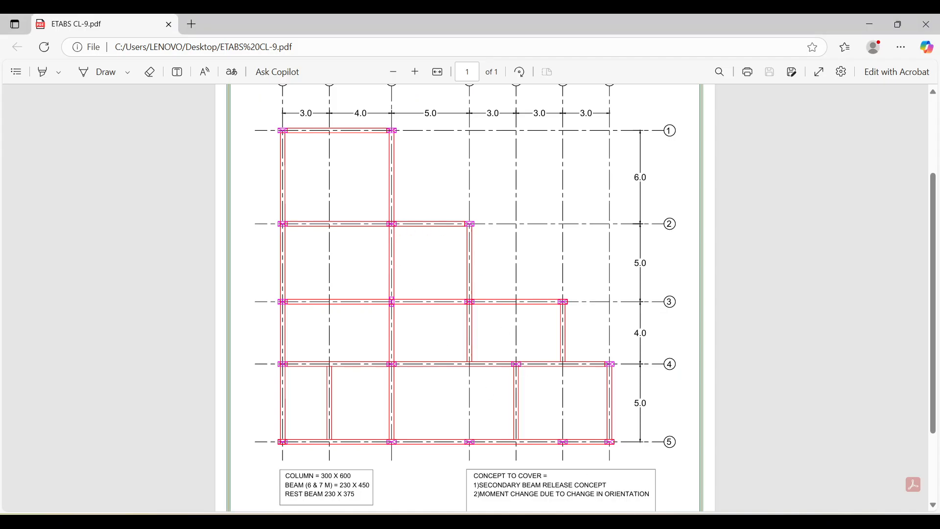
key("alt+Tab")
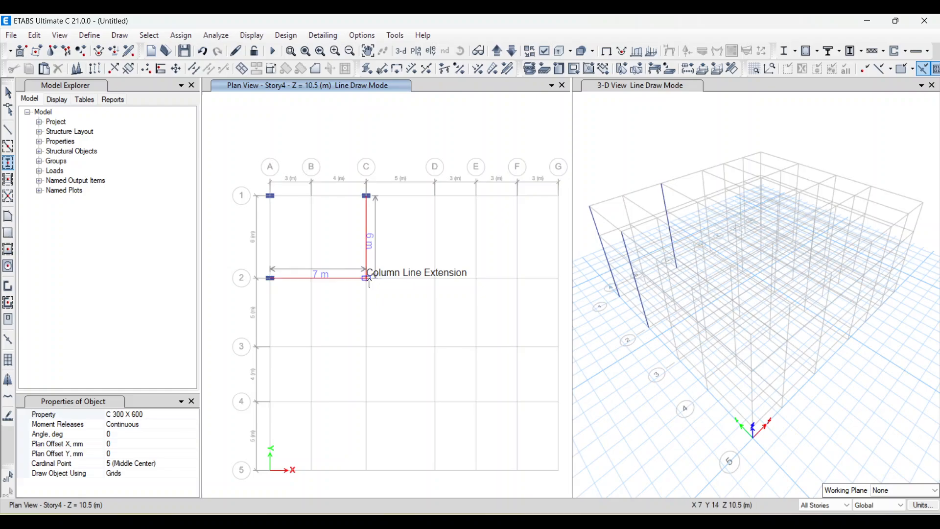
left_click(435, 277)
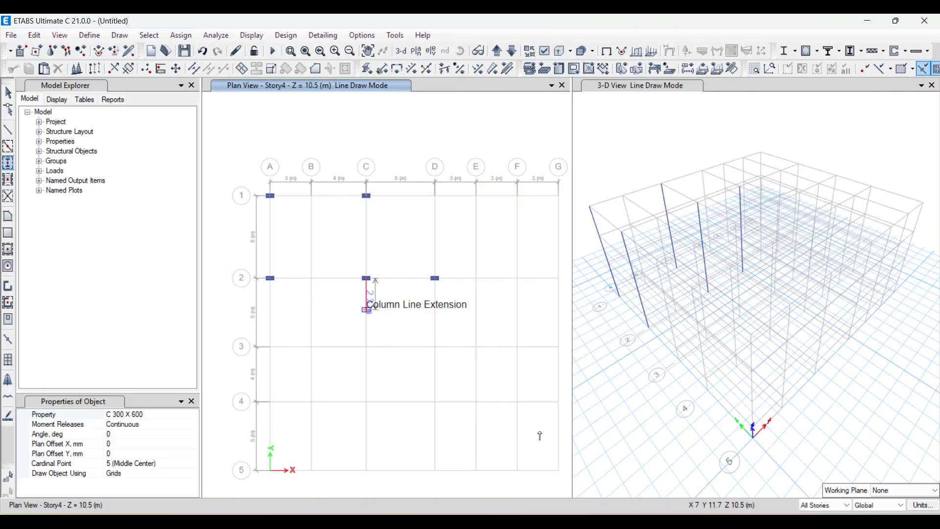
Place C 300 X 600 columns on grid line 3 at A3, D3 and F3, checking positions against the PDF plan.
key("alt+Tab")
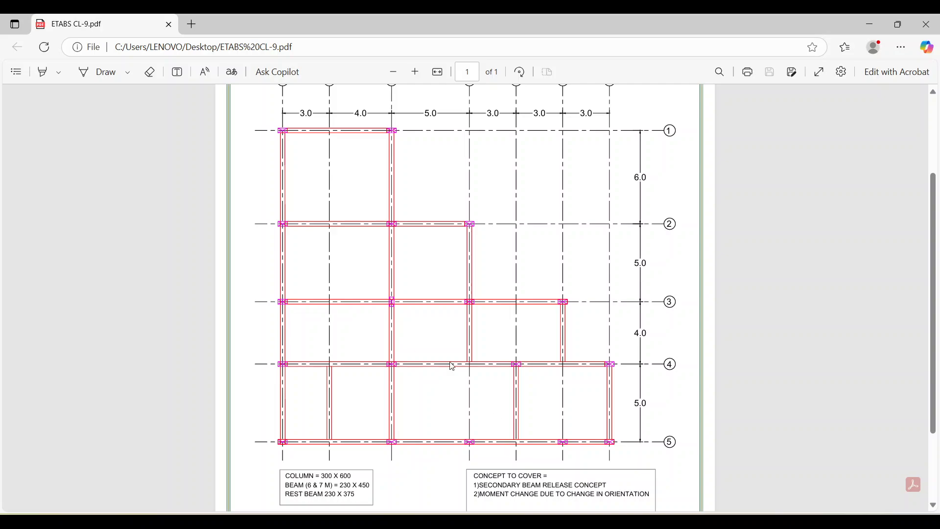
key("alt+Tab")
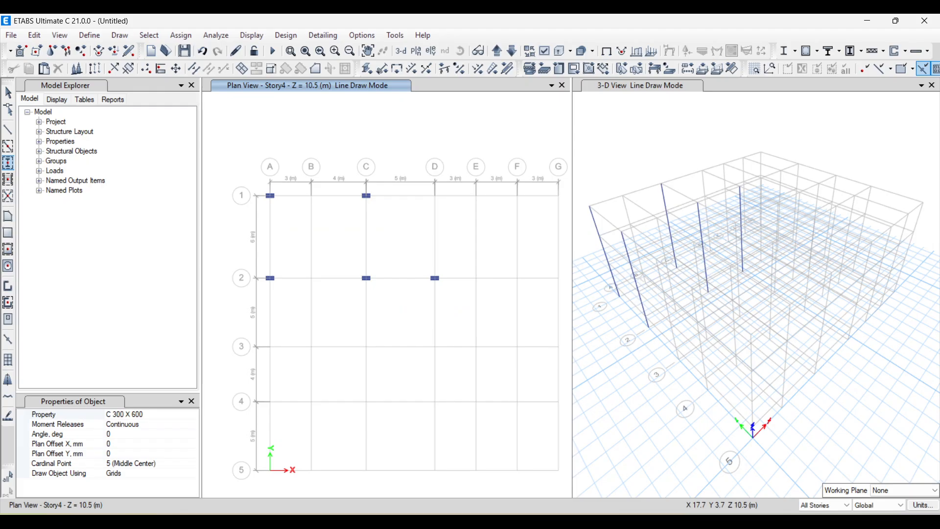
left_click(271, 348)
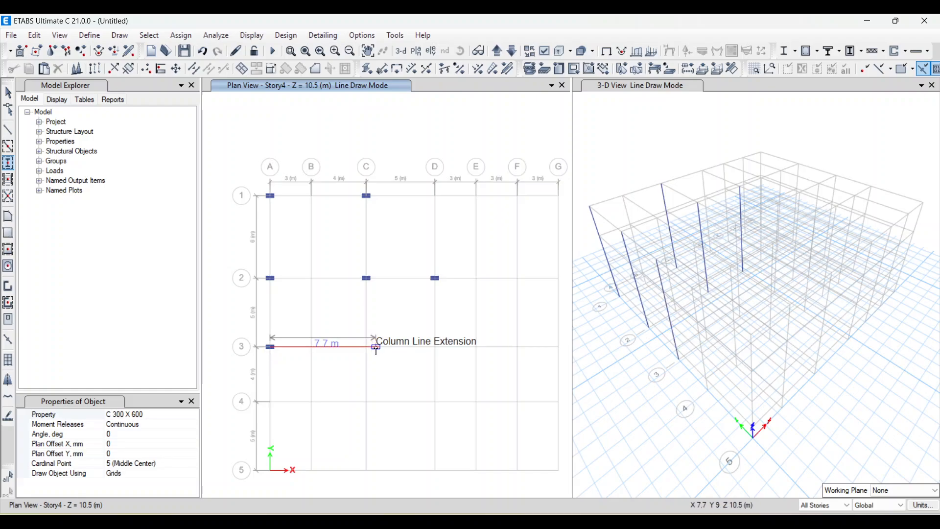
left_click(435, 347)
key("alt+Tab")
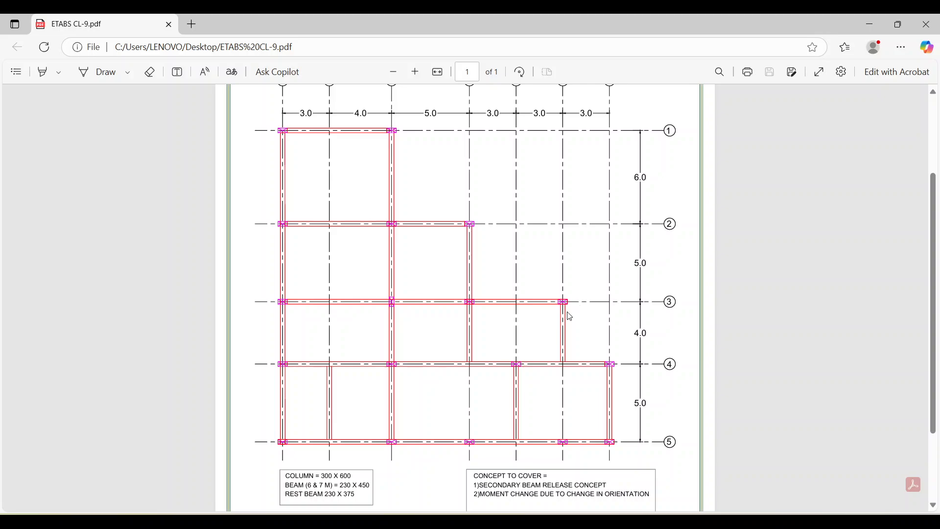
key("alt+Tab")
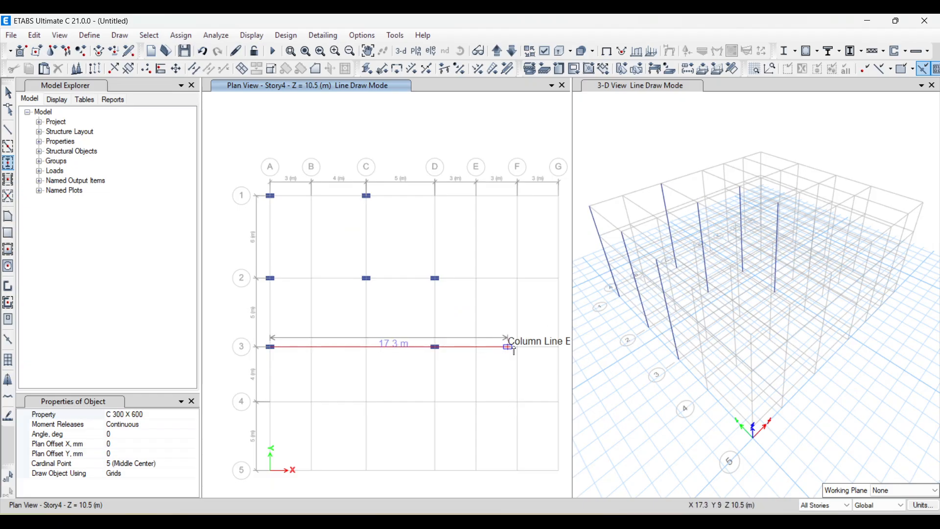
left_click(518, 347)
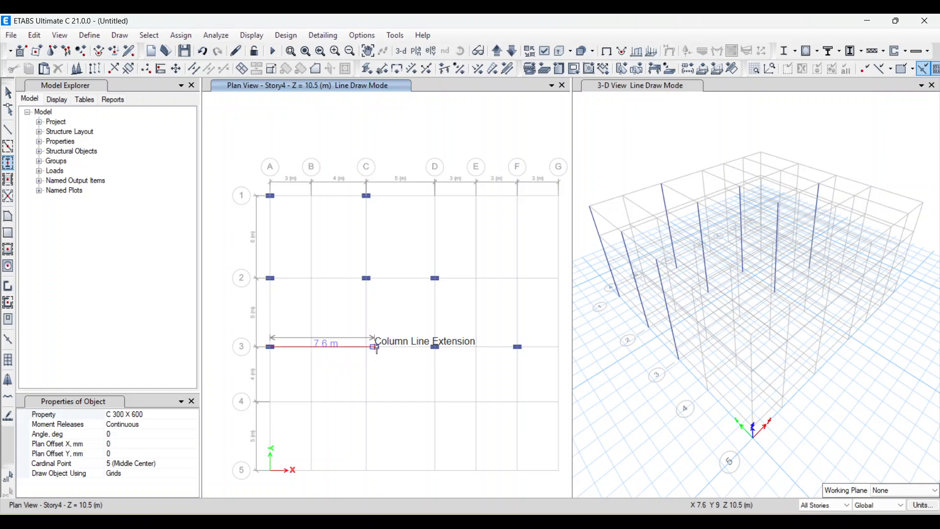
Set the column angle to 90 degrees and place a C 300 X 600 column at grid point C3.
left_click(98, 434)
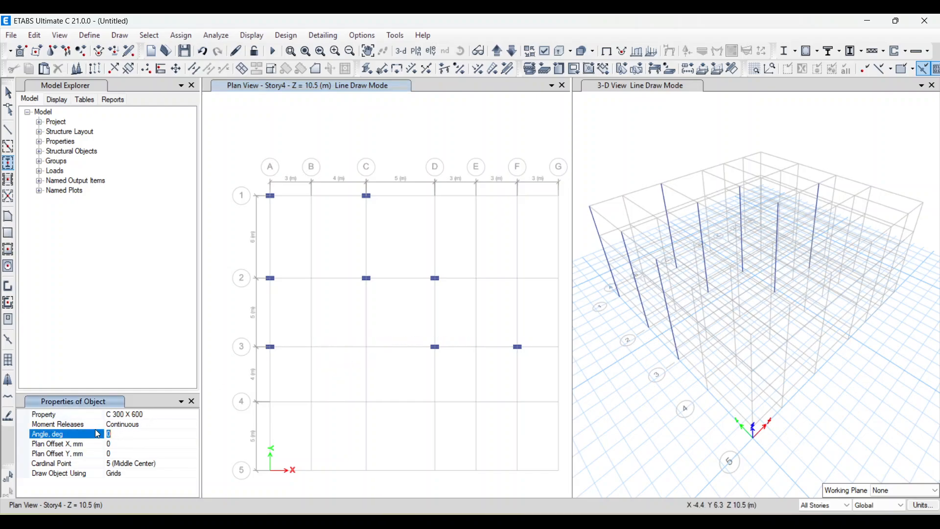
type("90")
left_click(366, 347)
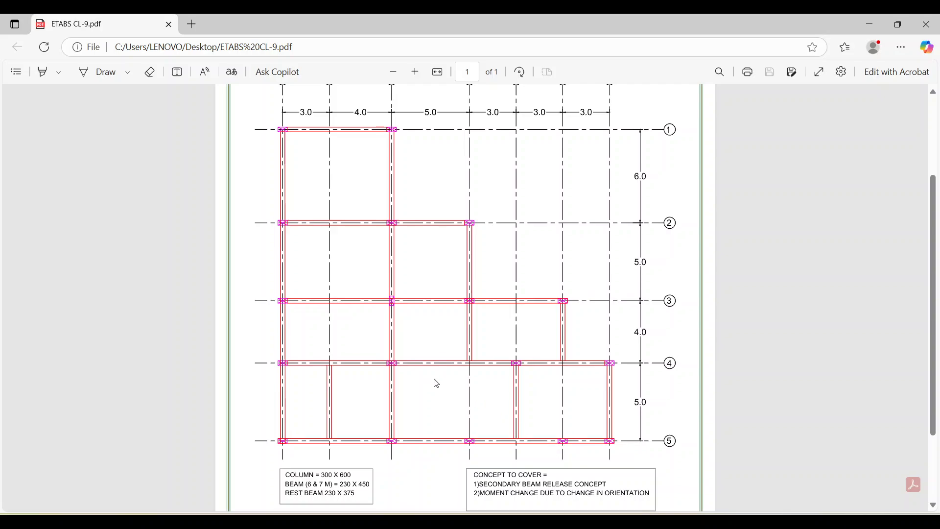
Reset the column angle to 0 and place C 300 X 600 columns on grid line 4 at A4, C4, E4 and G4, following the PDF plan.
scroll(434, 382, "down", 1)
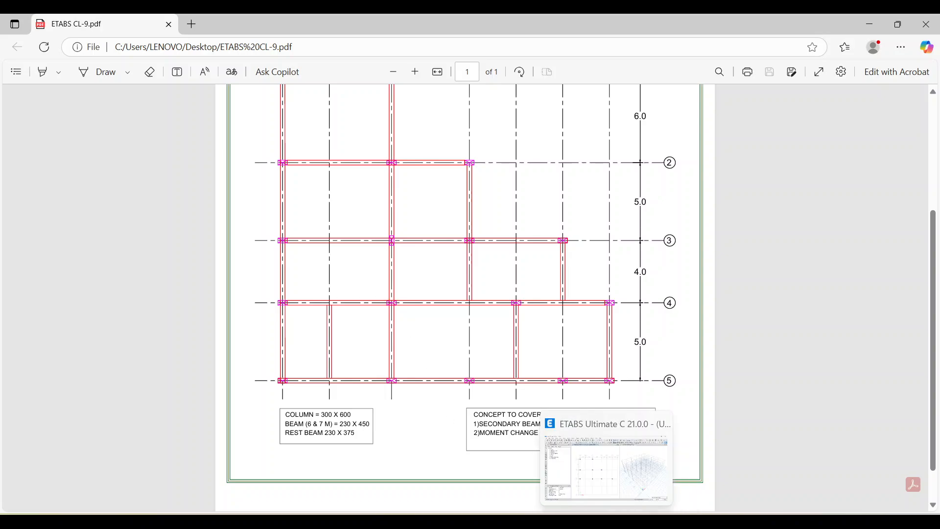
left_click(605, 521)
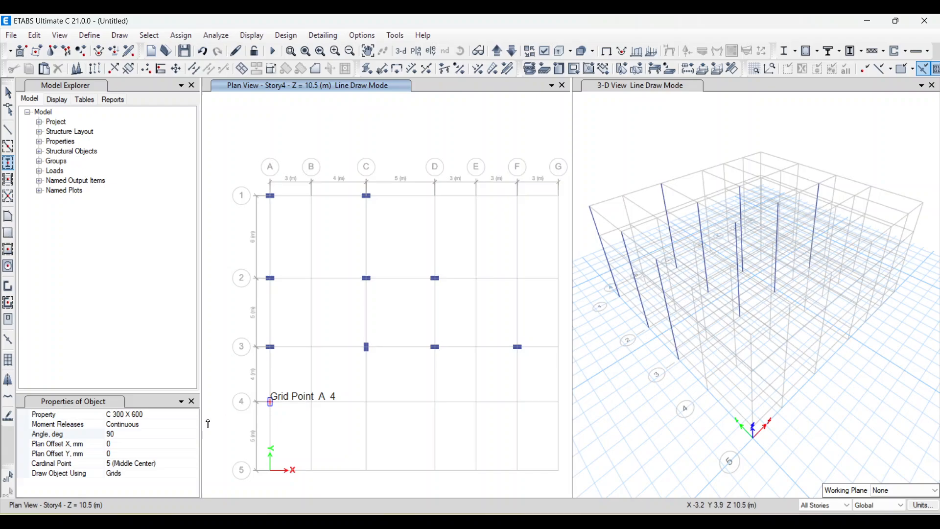
left_click(122, 433)
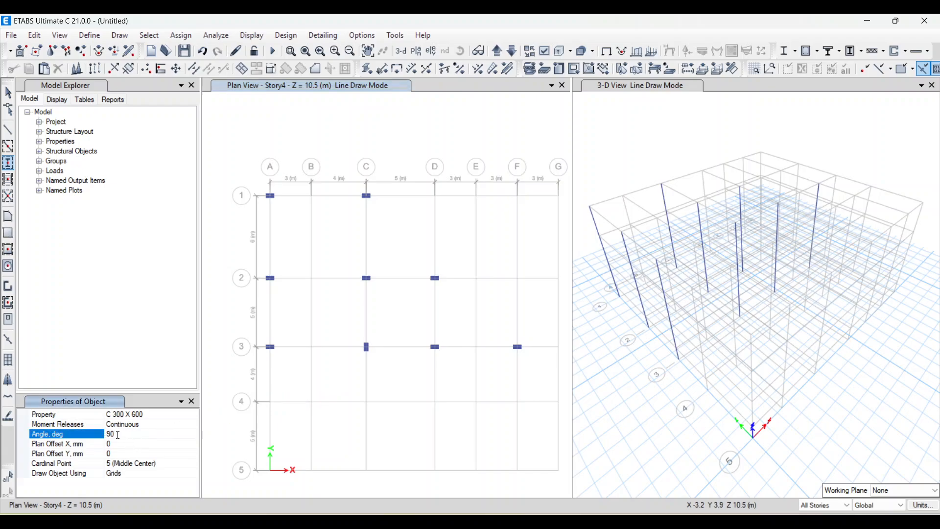
type("0")
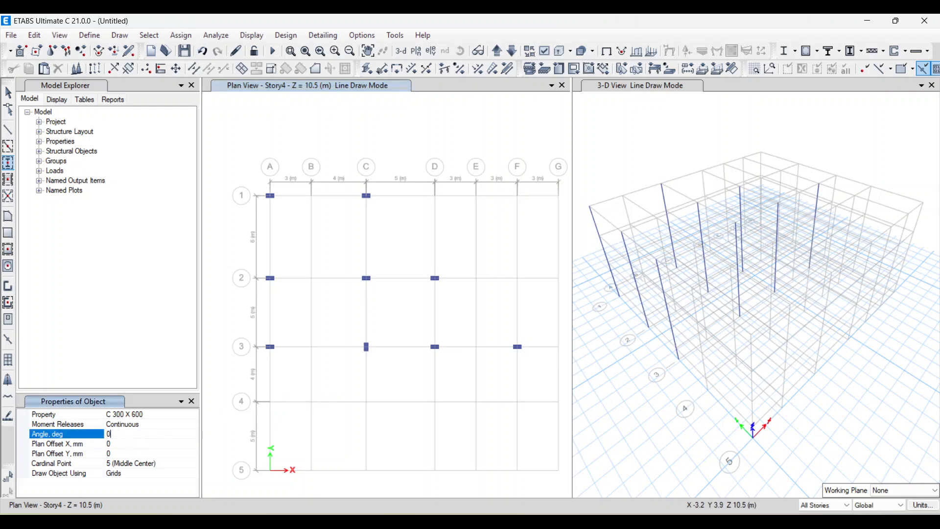
left_click(270, 402)
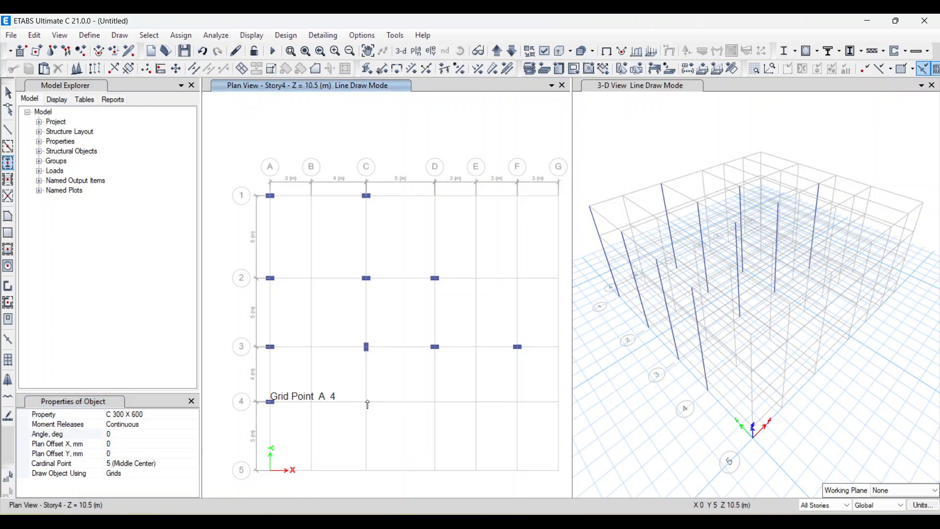
left_click(367, 402)
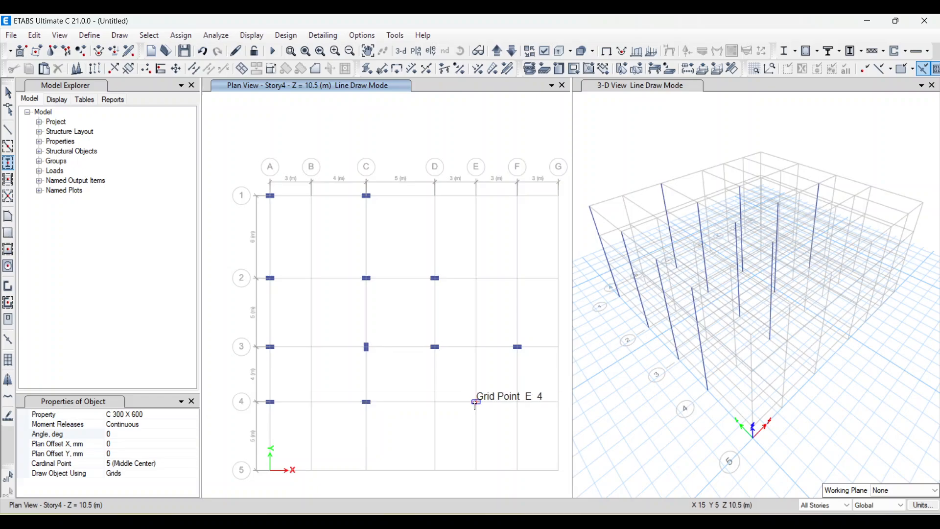
left_click(477, 402)
scroll(478, 403, "down", 3)
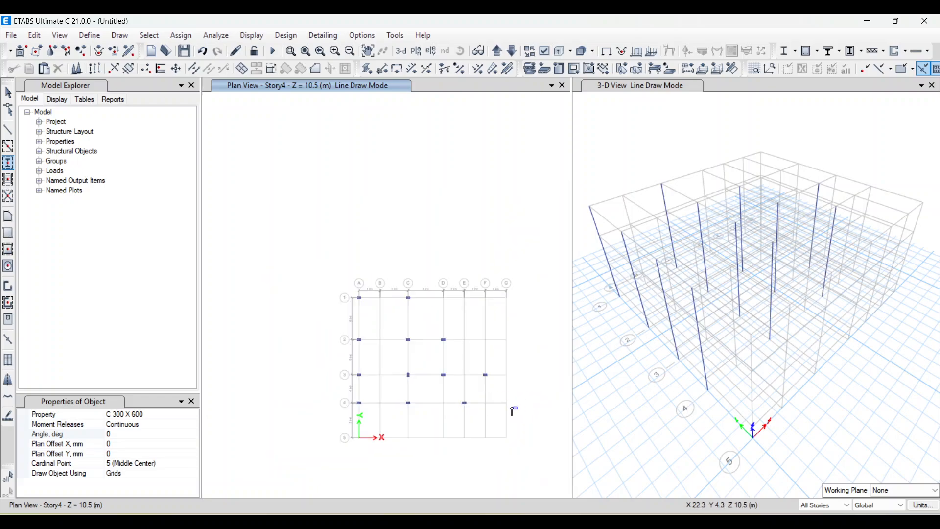
left_click(507, 403)
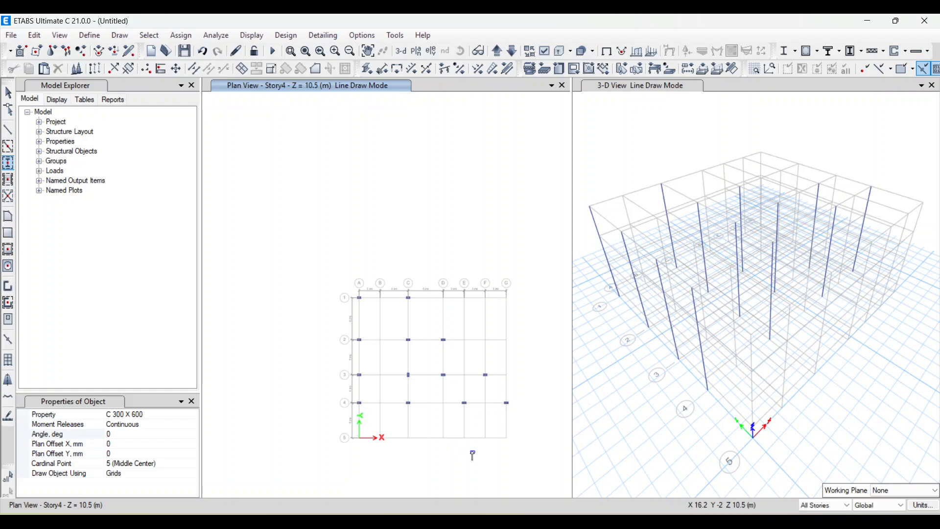
Place C 300 X 600 columns on grid line 5 at A5, C5, G5, F5 and E5 after consulting the PDF plan.
scroll(473, 454, "up", 3)
key("alt+Tab")
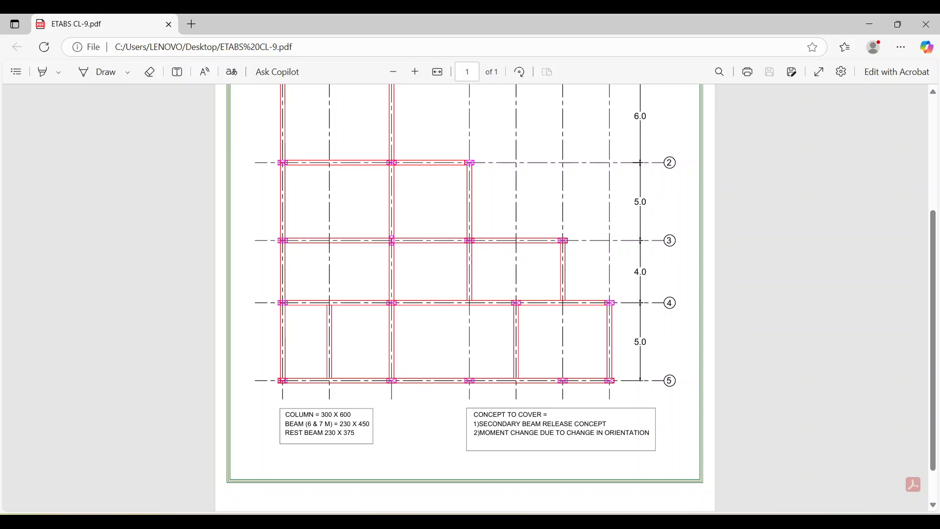
key("alt+Tab")
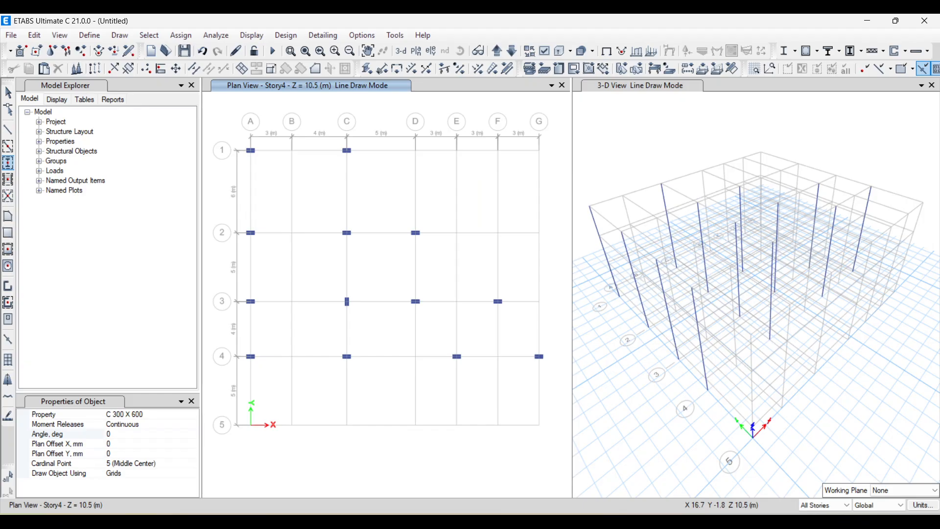
left_click(253, 427)
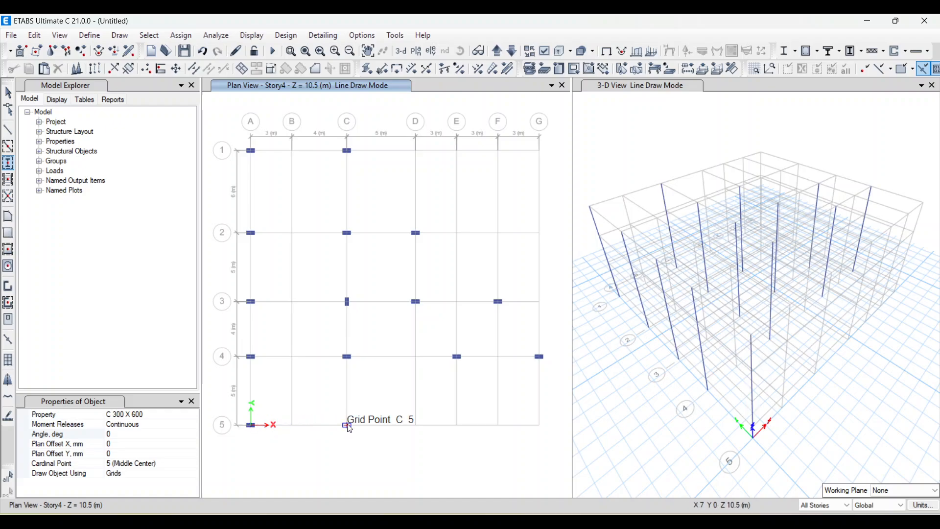
left_click(349, 425)
left_click(539, 425)
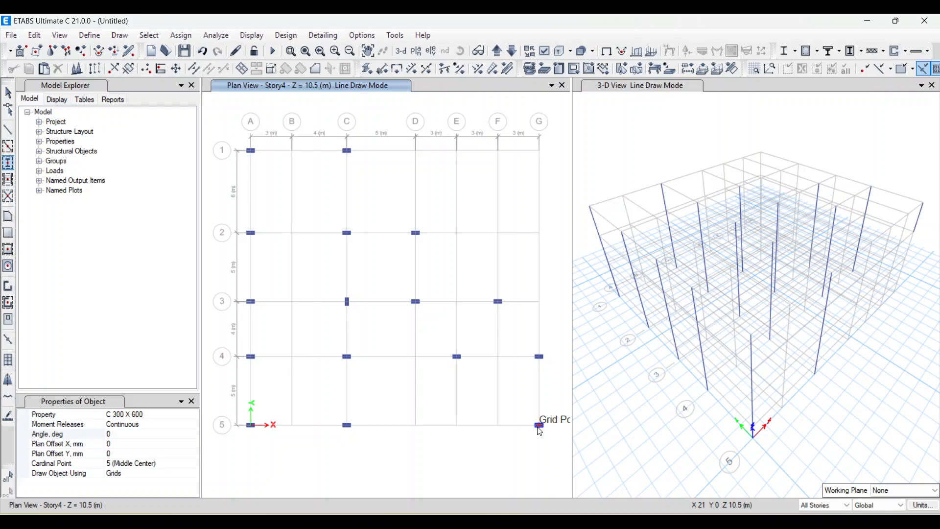
left_click(499, 425)
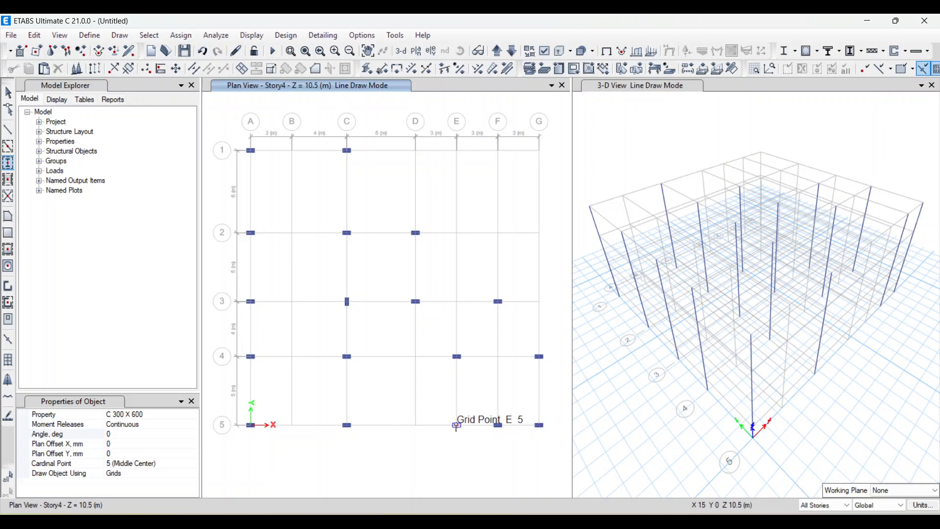
left_click(459, 427)
Recheck grid line 5 in ETABS CL-9.pdf and place a C 300 X 600 column at D5.
key("alt+Tab")
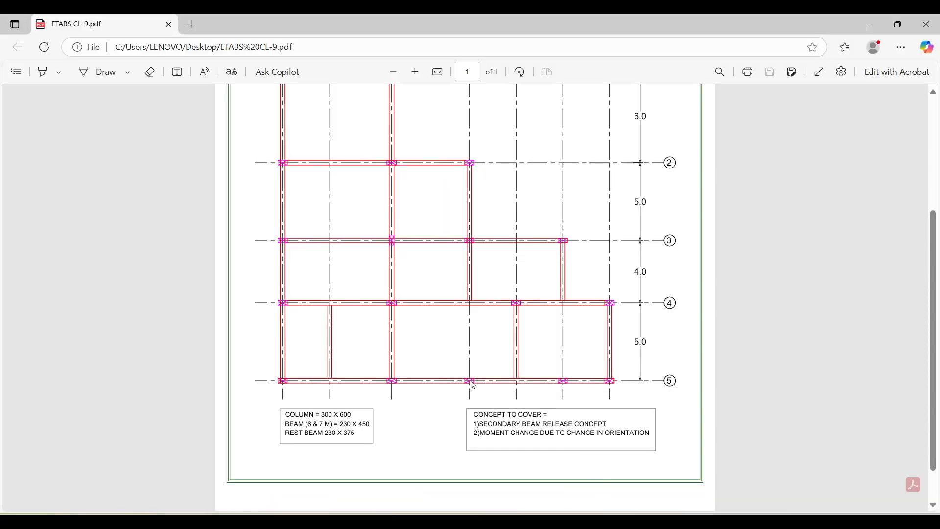
key("alt+Tab")
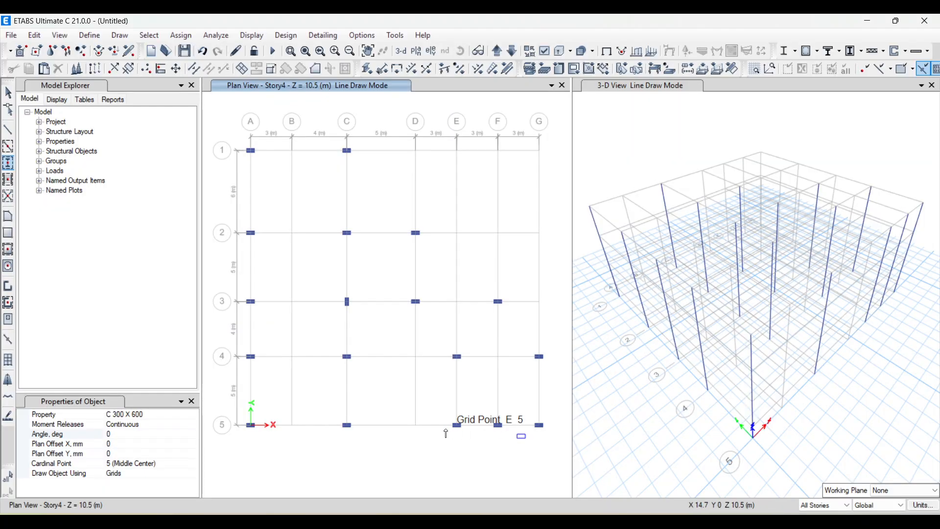
left_click(418, 427)
scroll(451, 440, "up", 3)
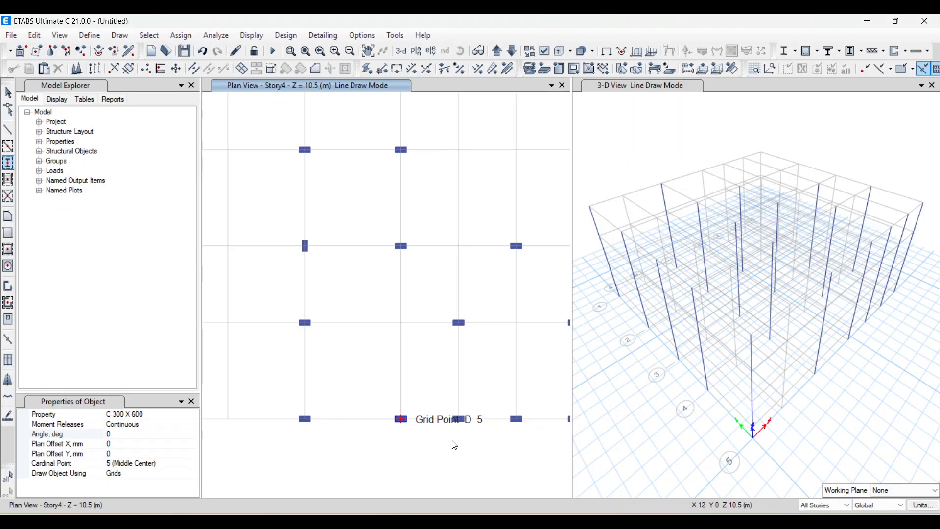
Leave column drawing and delete the misplaced column at E5 on all stories.
key("Escape")
left_click_drag(425, 386, 477, 438)
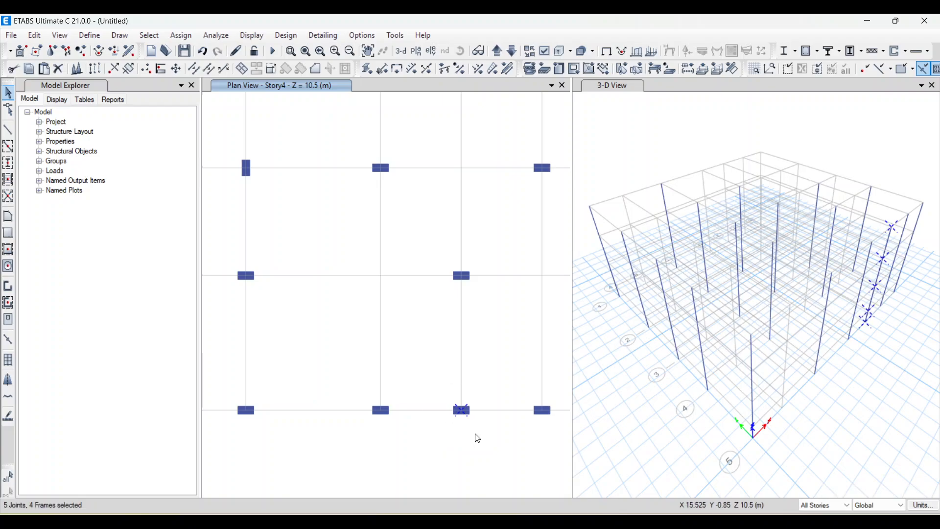
left_click(58, 68)
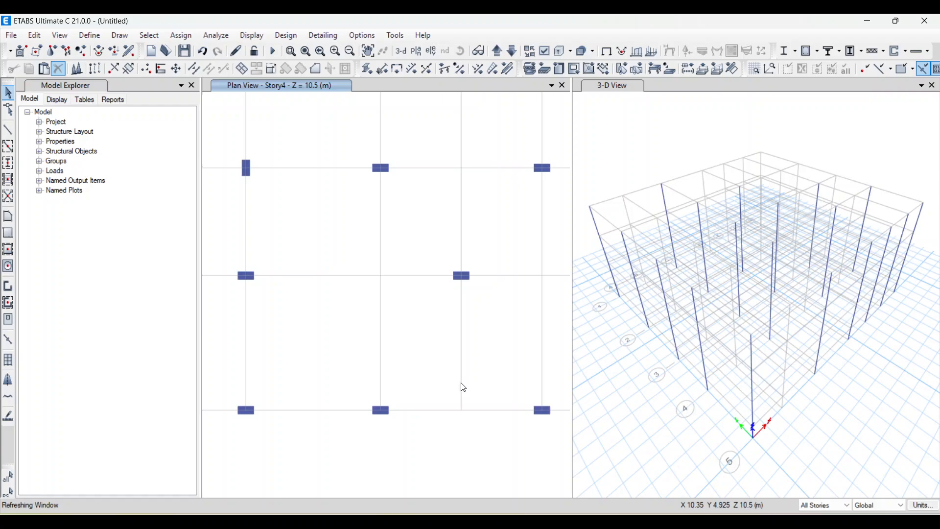
Compare the placed columns with ETABS CL-9.pdf and examine the plan's beam layout and beam size notes.
scroll(460, 384, "down", 4)
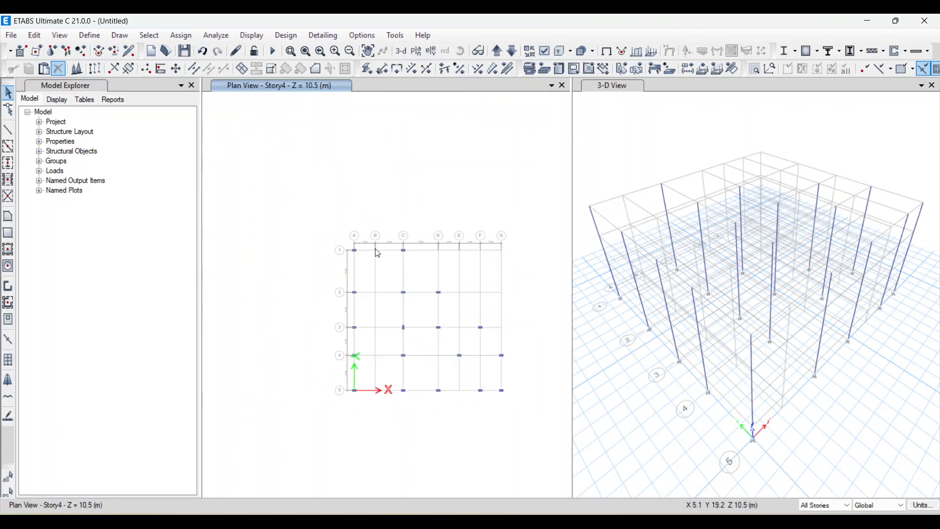
scroll(436, 330, "up", 2)
scroll(386, 322, "down", 2)
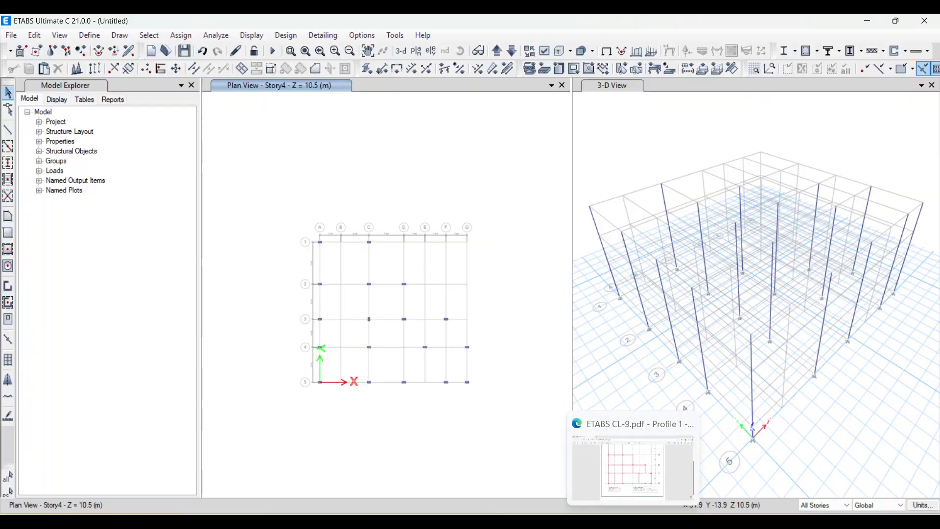
left_click(634, 465)
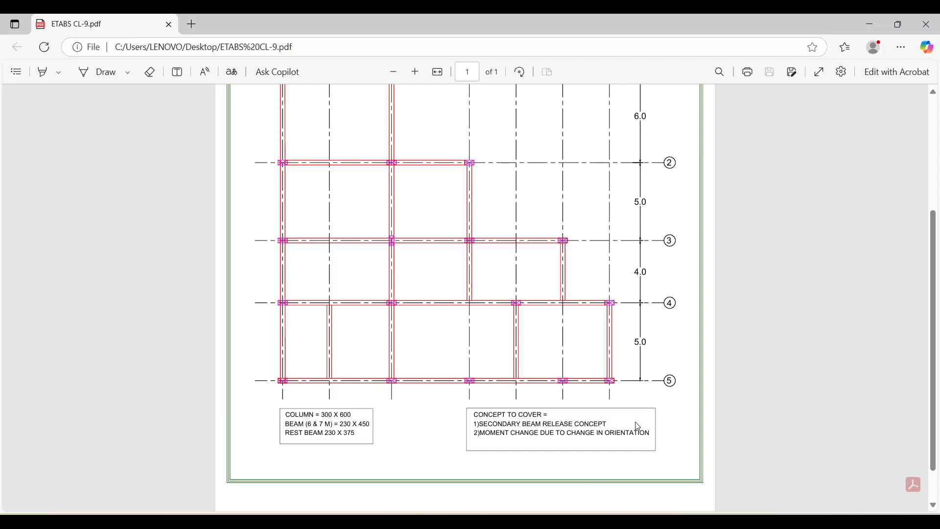
mouse_move(606, 521)
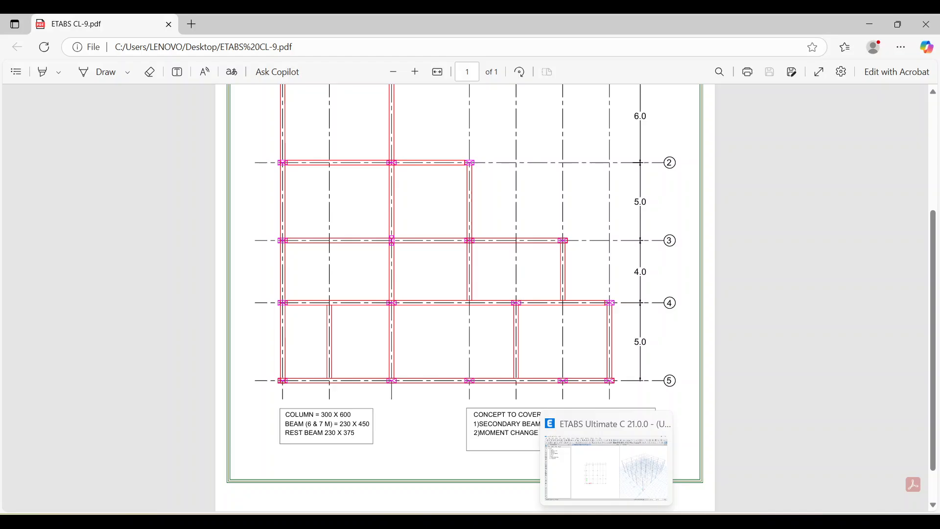
left_click(607, 467)
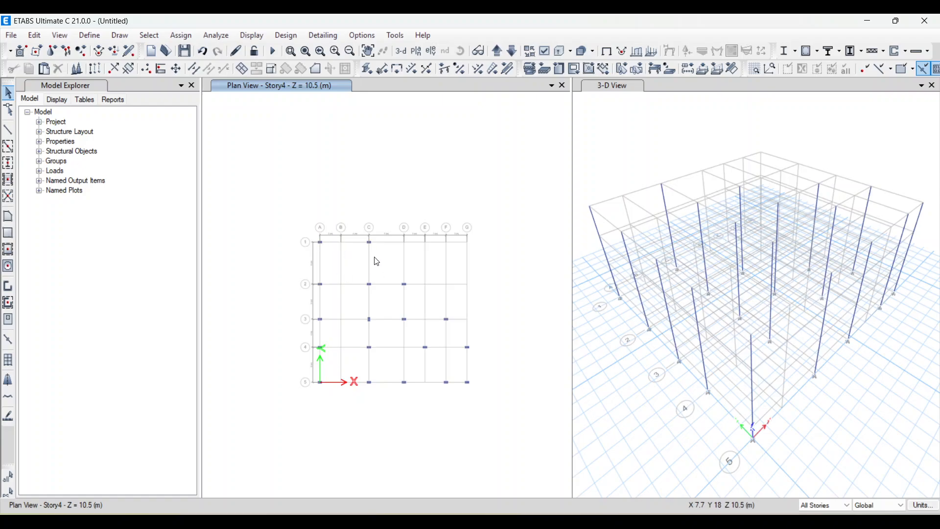
scroll(376, 262, "up", 3)
scroll(378, 257, "down", 3)
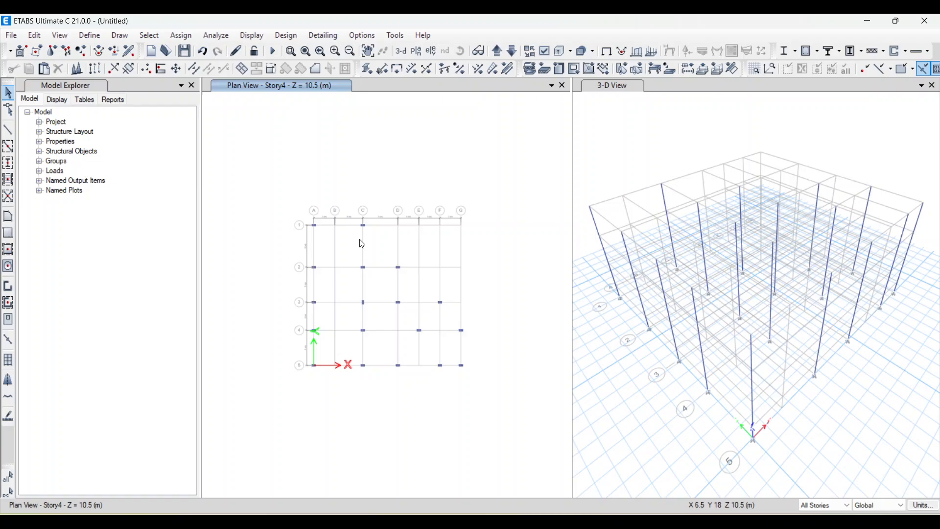
scroll(357, 248, "up", 1)
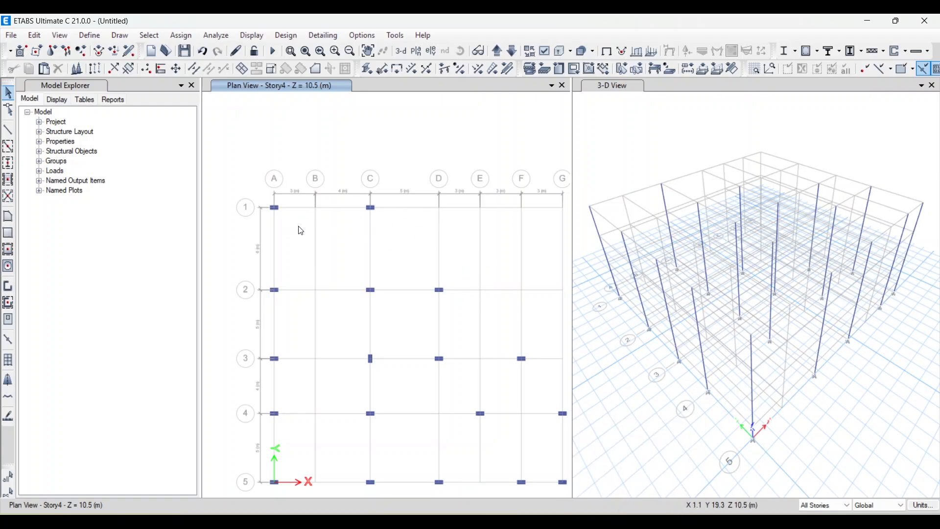
key("alt+Tab")
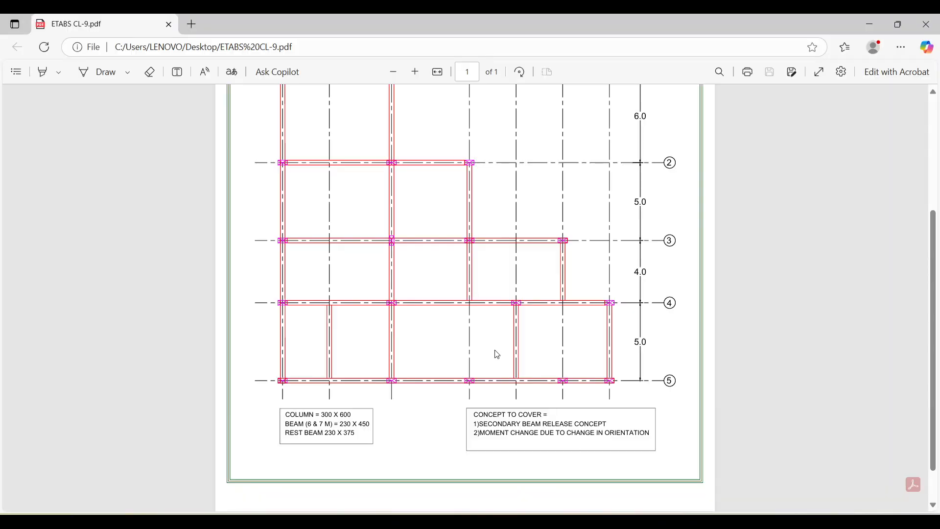
scroll(411, 235, "up", 3)
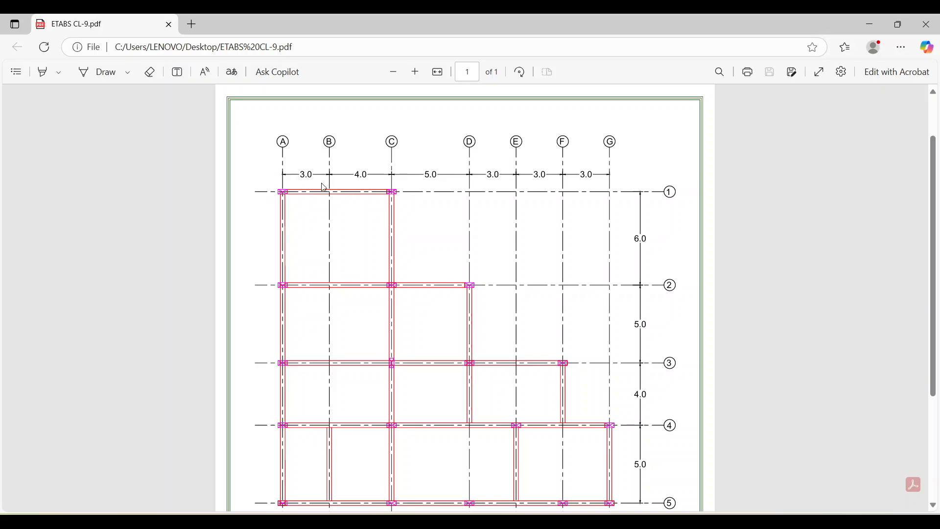
scroll(336, 186, "down", 2)
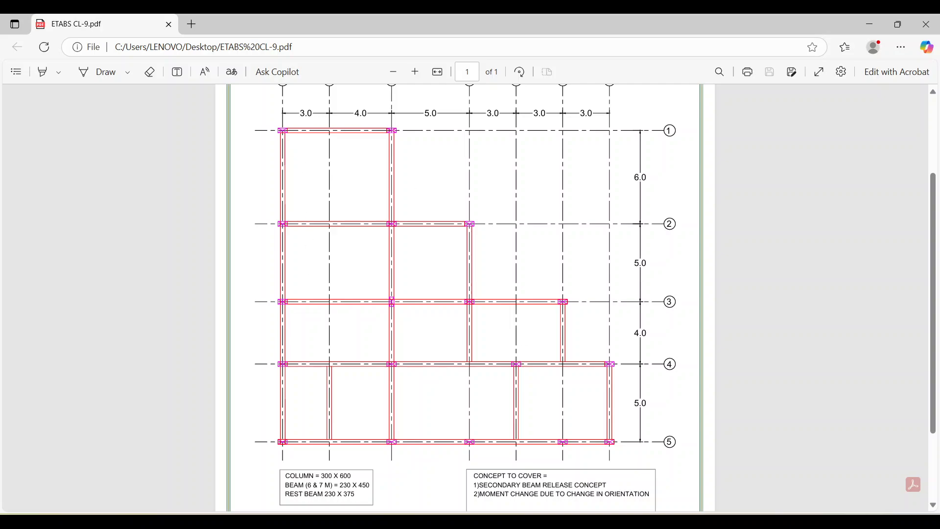
left_click(621, 521)
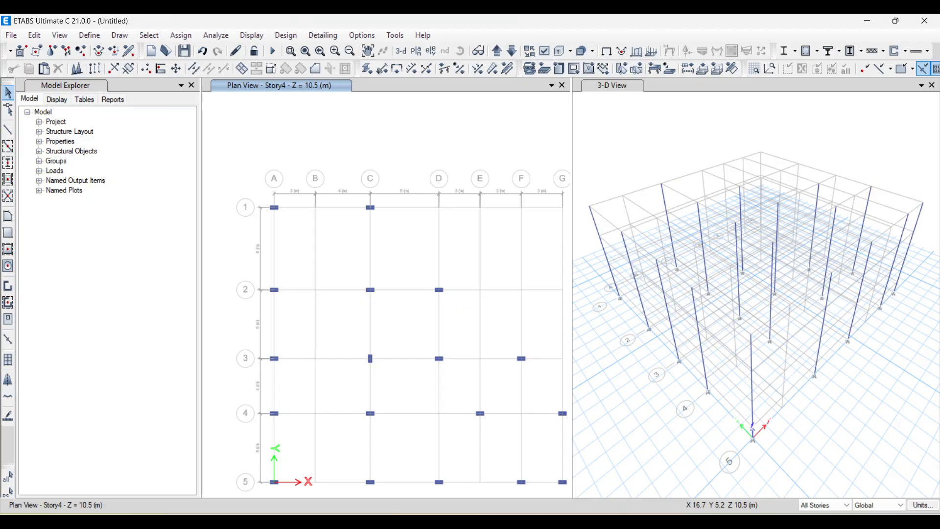
Quick-draw a frame member with the C 300 X 600 property along grid line 1 between A and B on all stories.
left_click(8, 146)
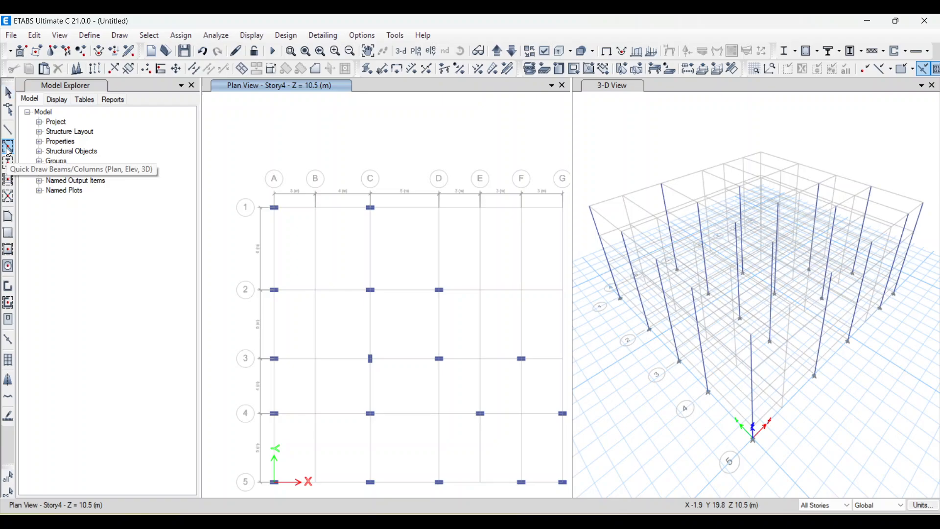
scroll(294, 205, "up", 5)
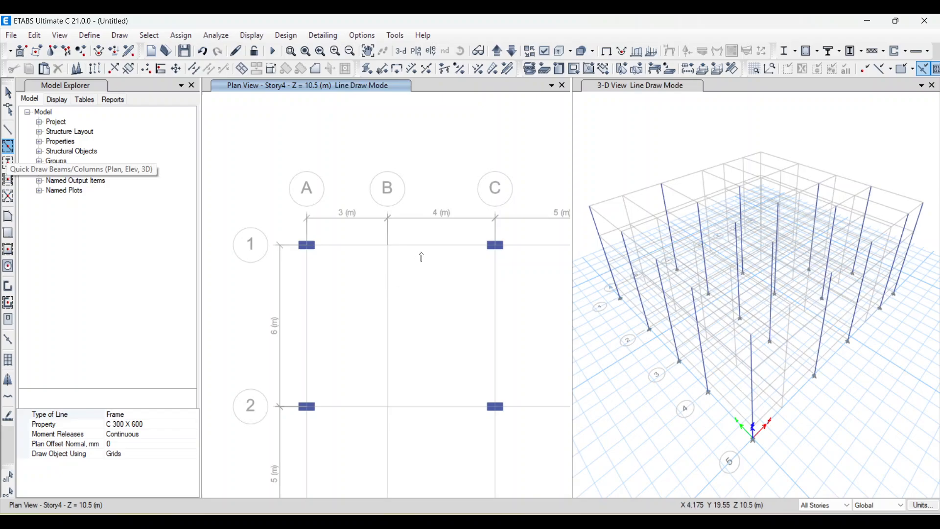
left_click(424, 250)
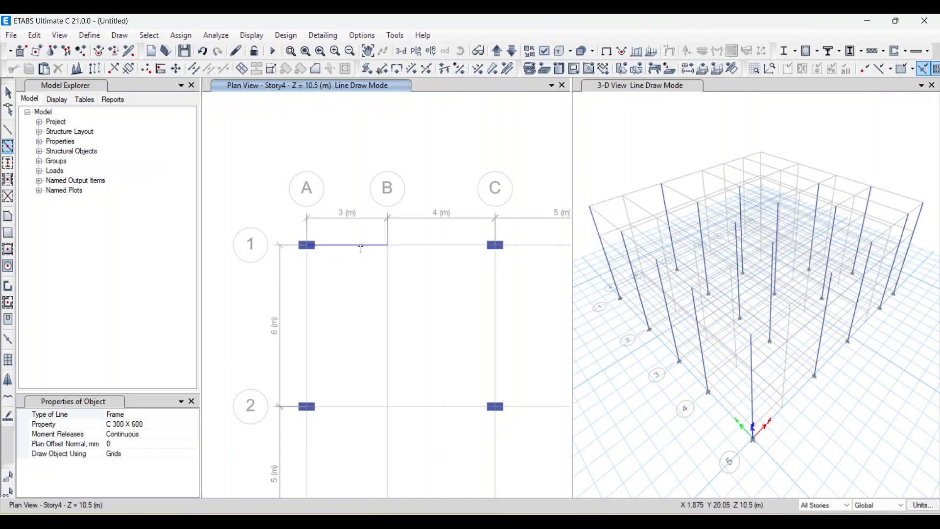
left_click(354, 251)
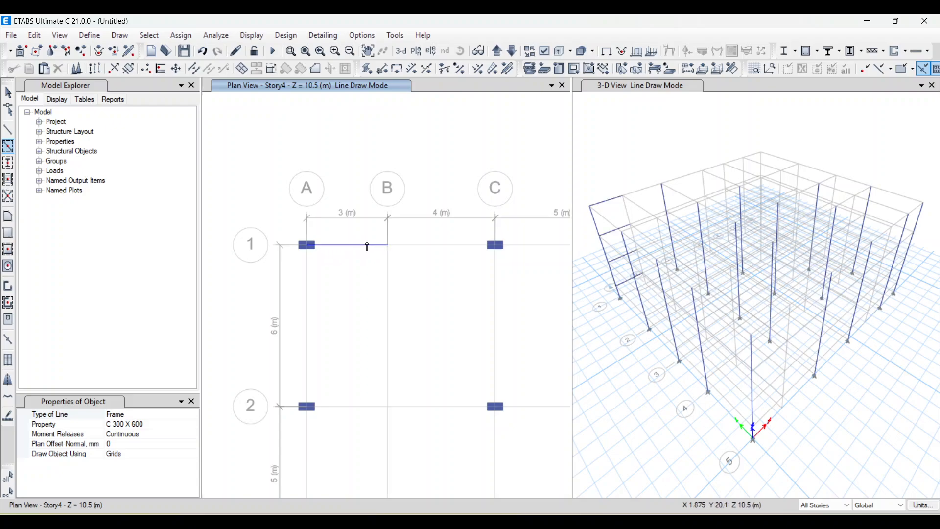
Quick-draw a C 300 X 600 member along grid line 1 between B and C on all stories and check both segments by selection.
left_click(430, 249)
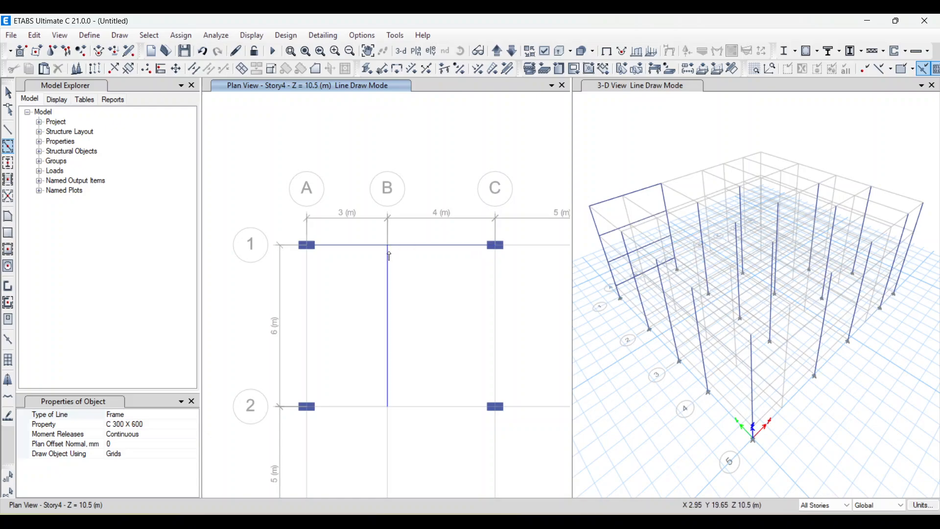
key("Escape")
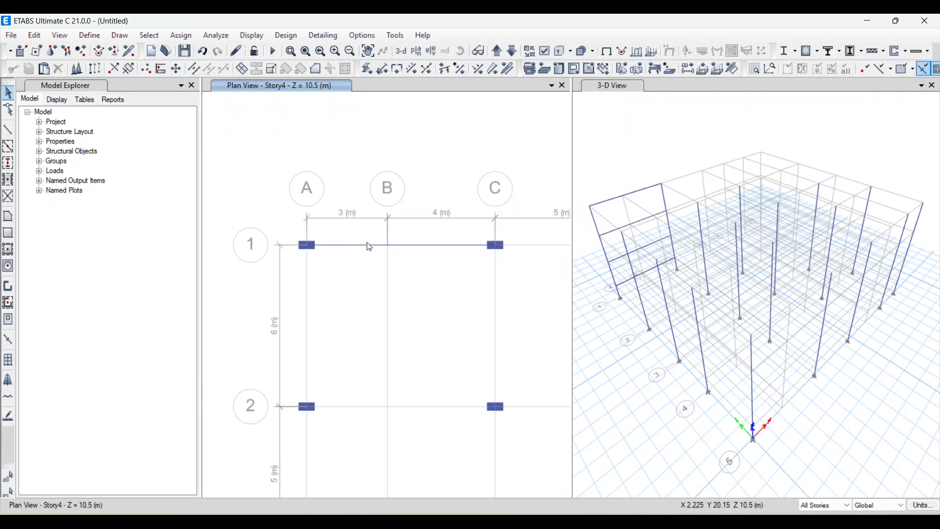
left_click(412, 251)
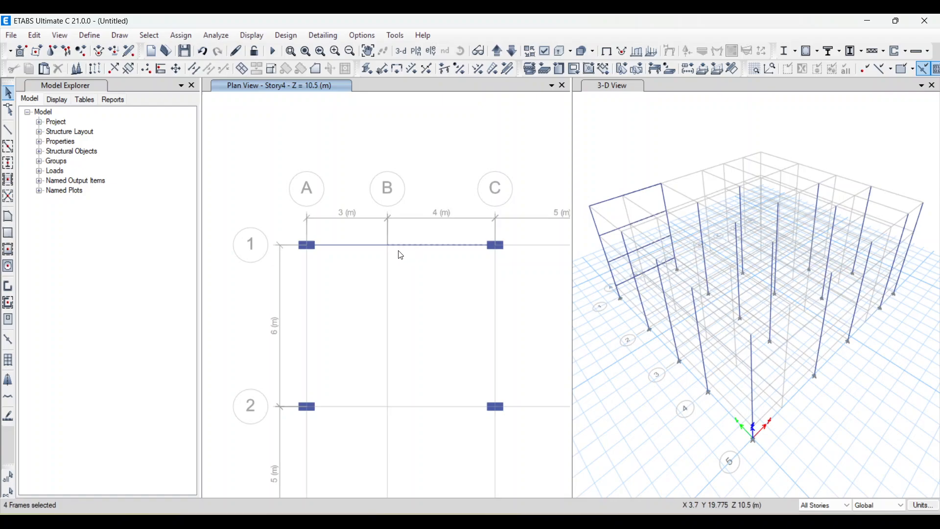
left_click(355, 245)
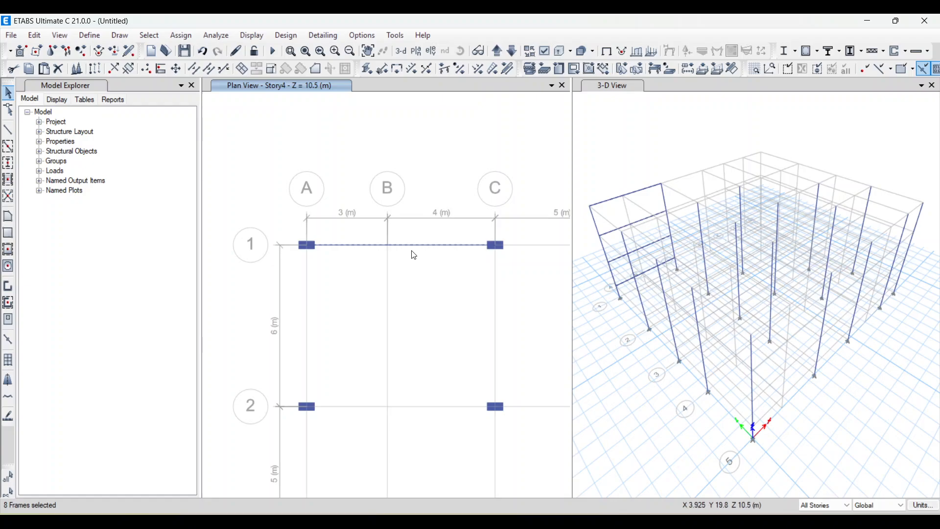
key("ctrl+q")
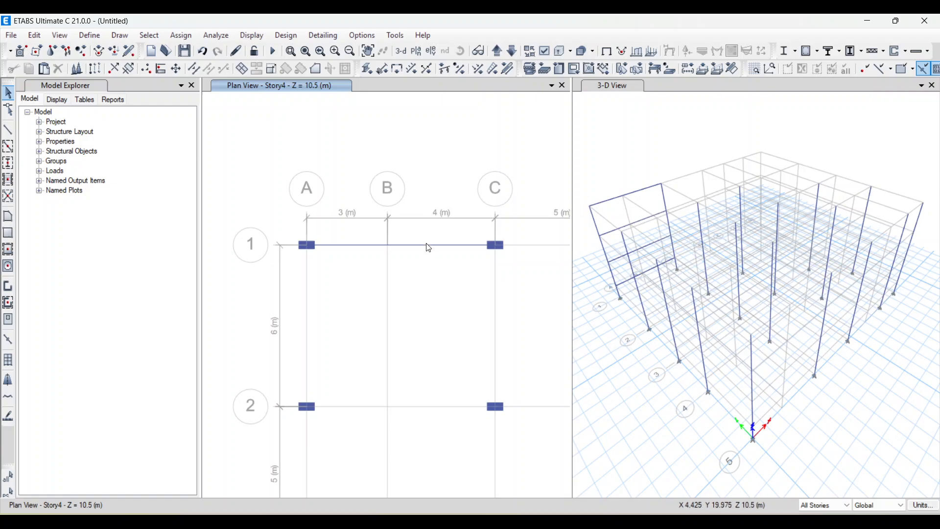
Join the selected A–B and B–C frames along grid line 1 into a single member on all stories.
key("ctrl+p")
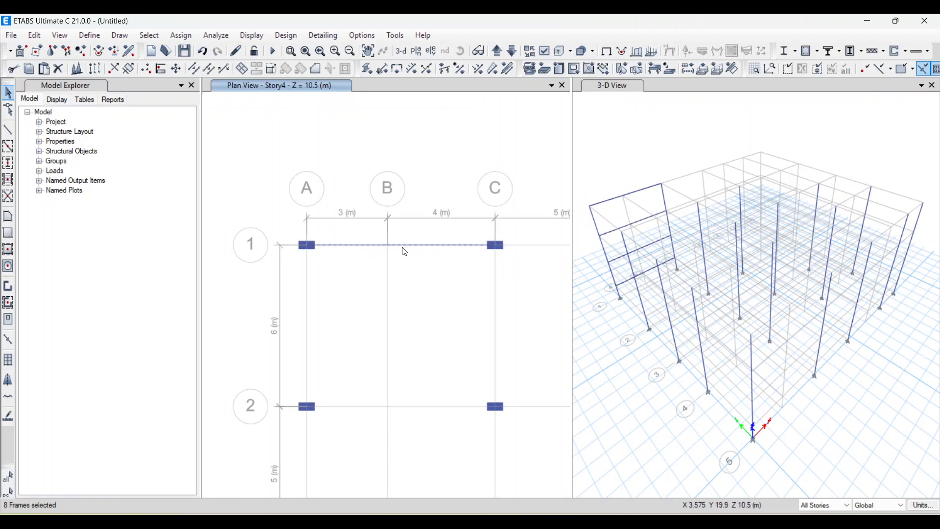
left_click(36, 34)
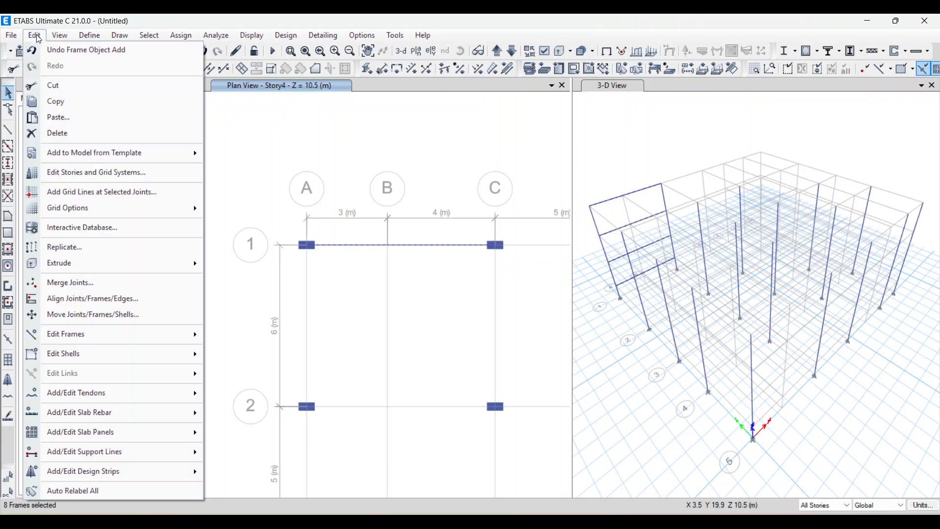
mouse_move(92, 335)
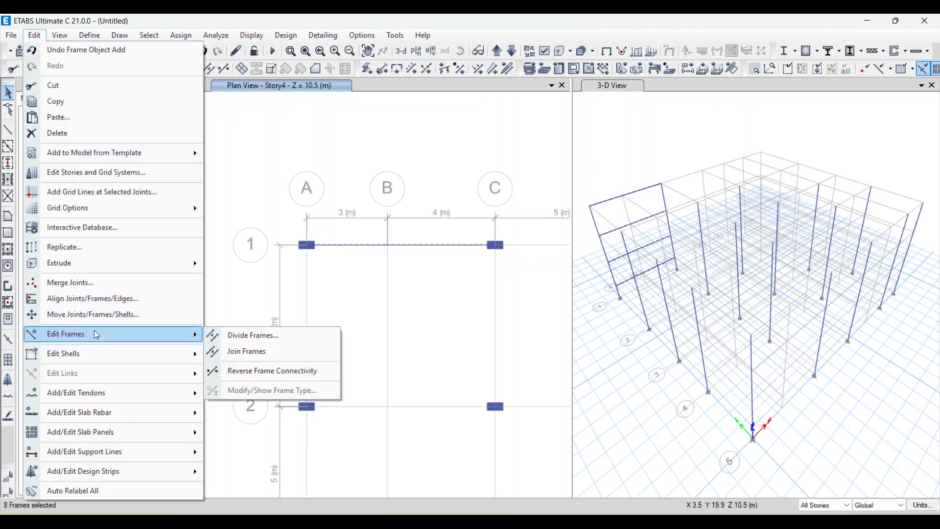
left_click(261, 354)
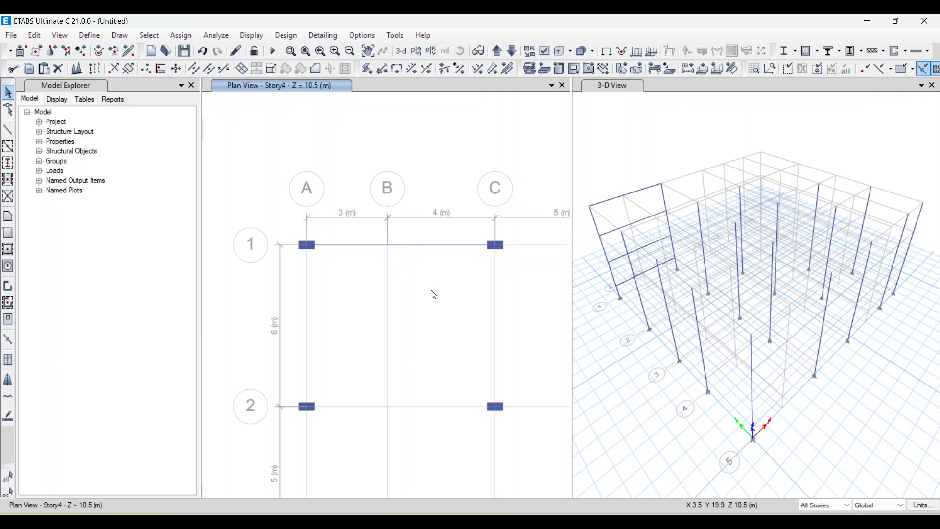
Check the joined member between A and C on grid line 1 by selecting it and delete it on all stories.
left_click(402, 241)
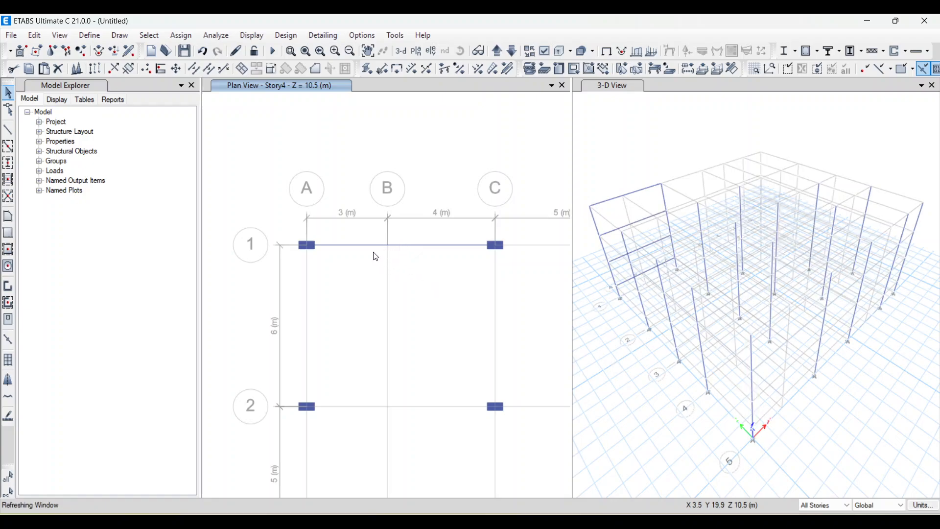
left_click(376, 248)
left_click(380, 247)
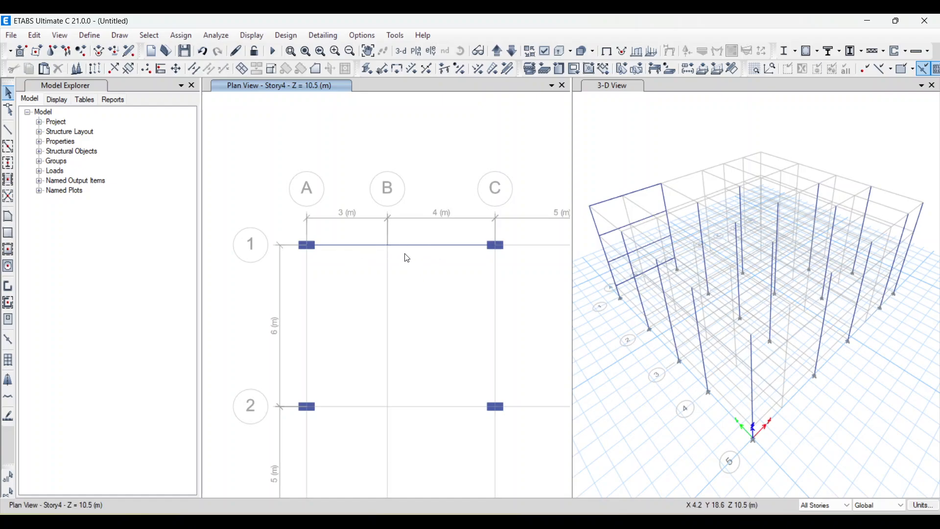
left_click(373, 246)
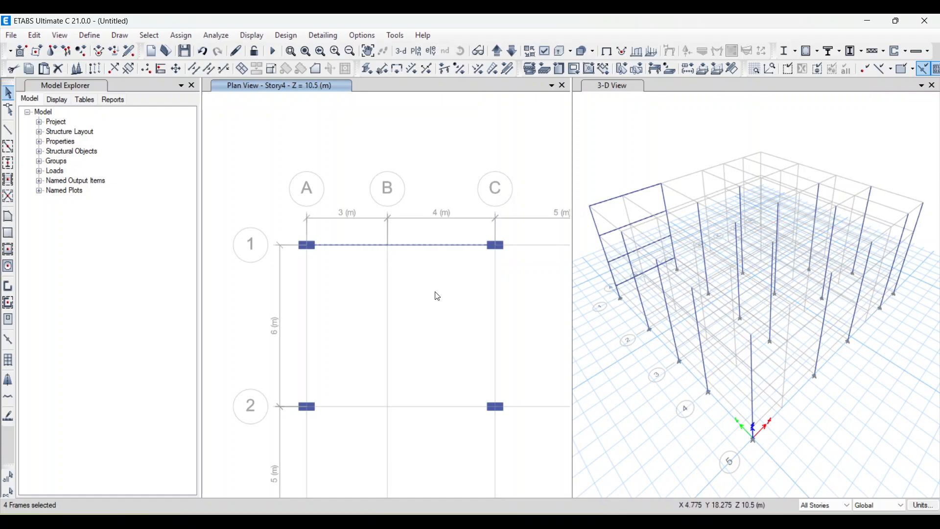
left_click(374, 247)
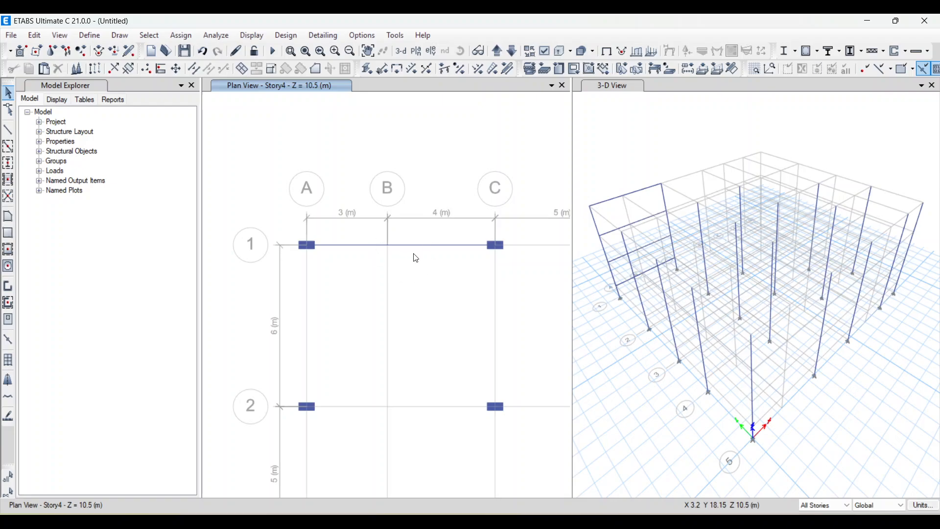
left_click_drag(427, 276, 384, 235)
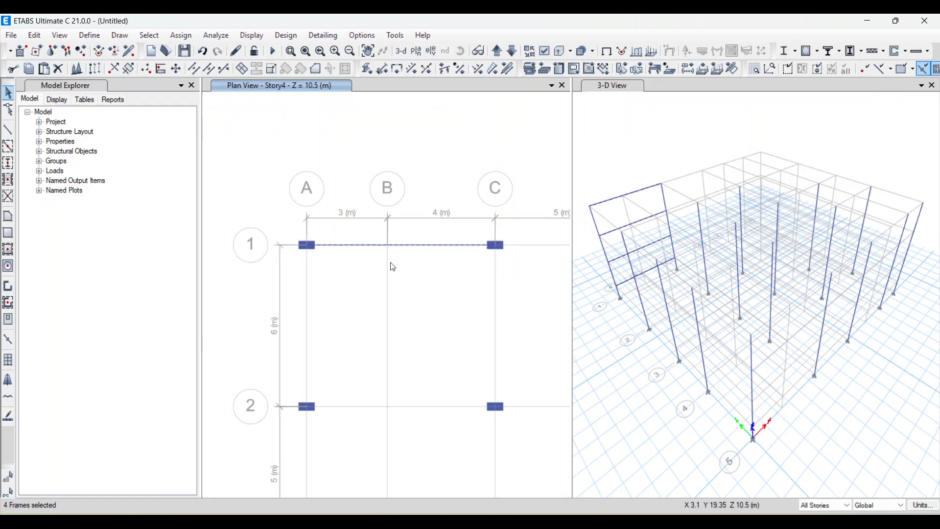
left_click(58, 69)
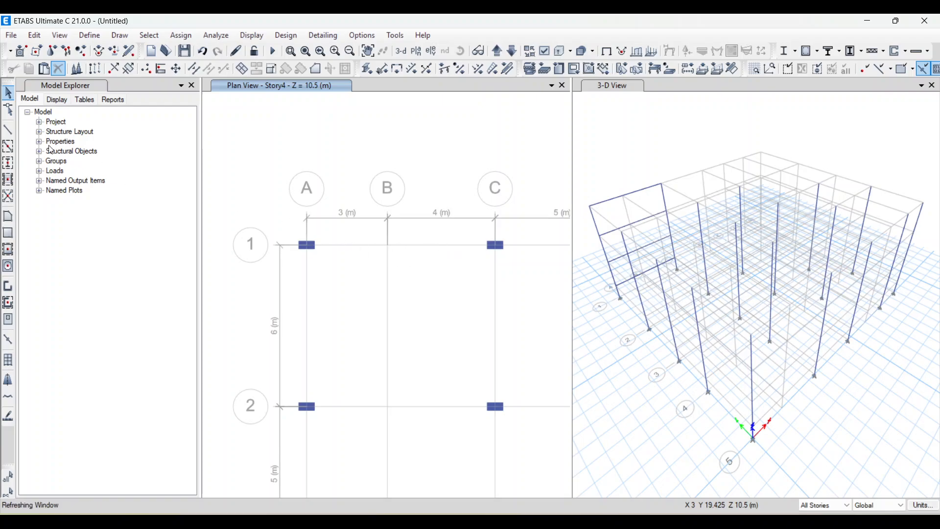
Draw a straight B 230 X 450 beam from A1 to C1 on all stories and check by selection that it is one member.
left_click(7, 131)
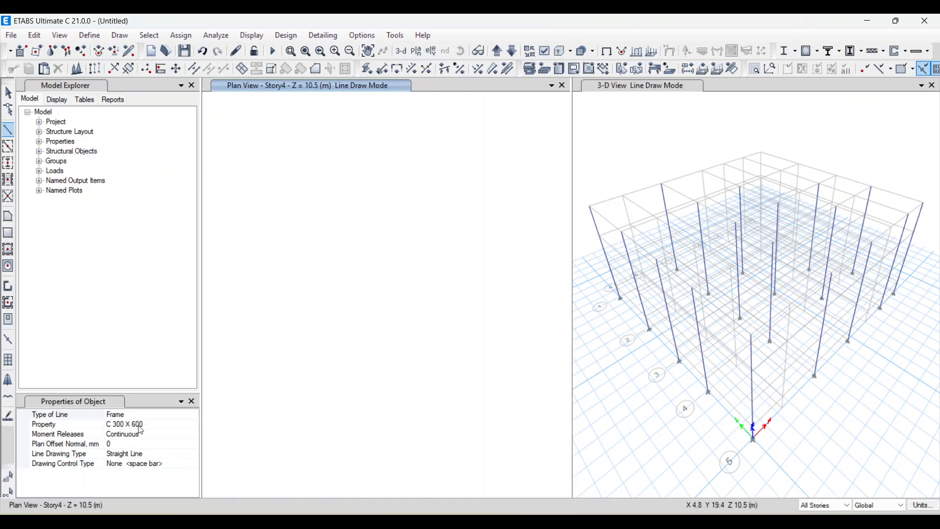
left_click(185, 426)
left_click(194, 425)
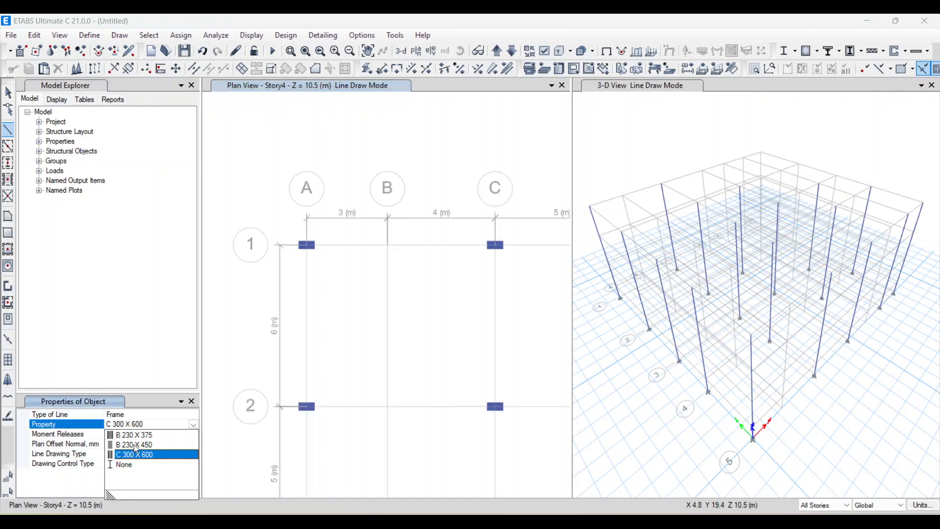
left_click(130, 445)
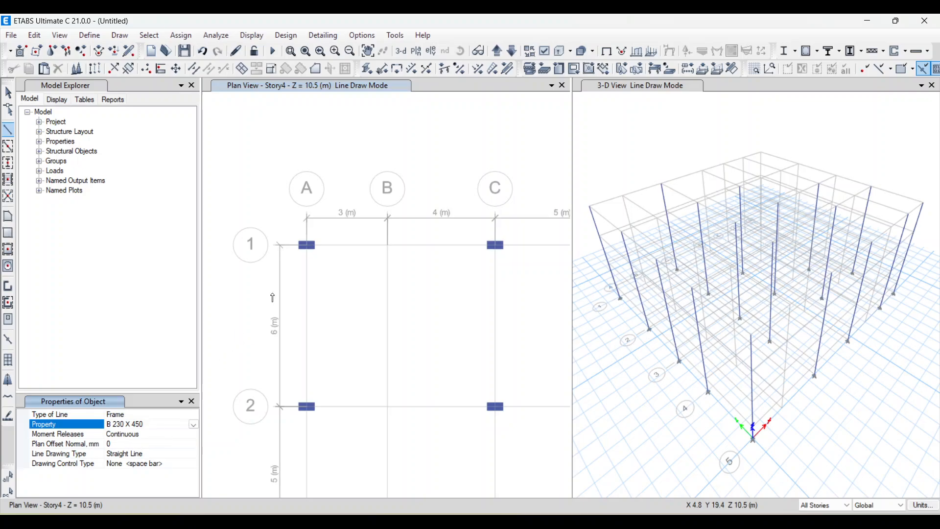
left_click(305, 250)
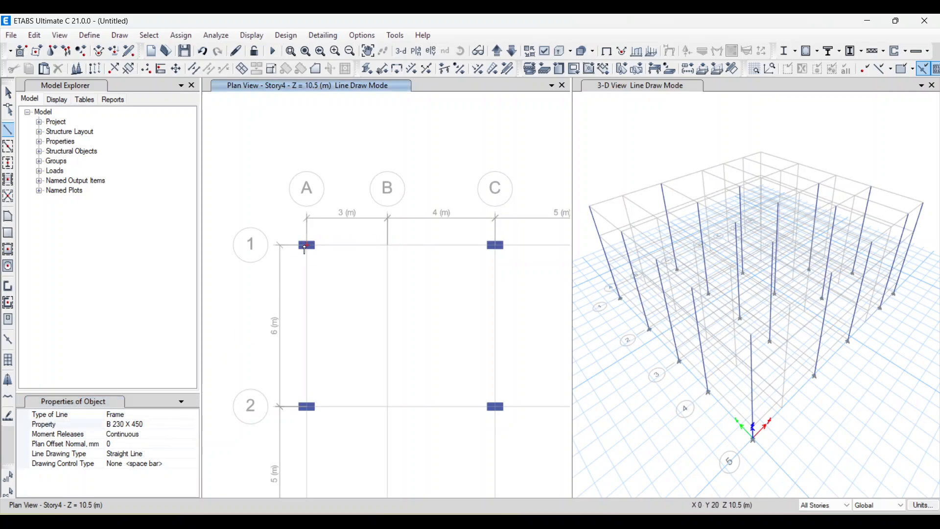
left_click(305, 250)
left_click(495, 249)
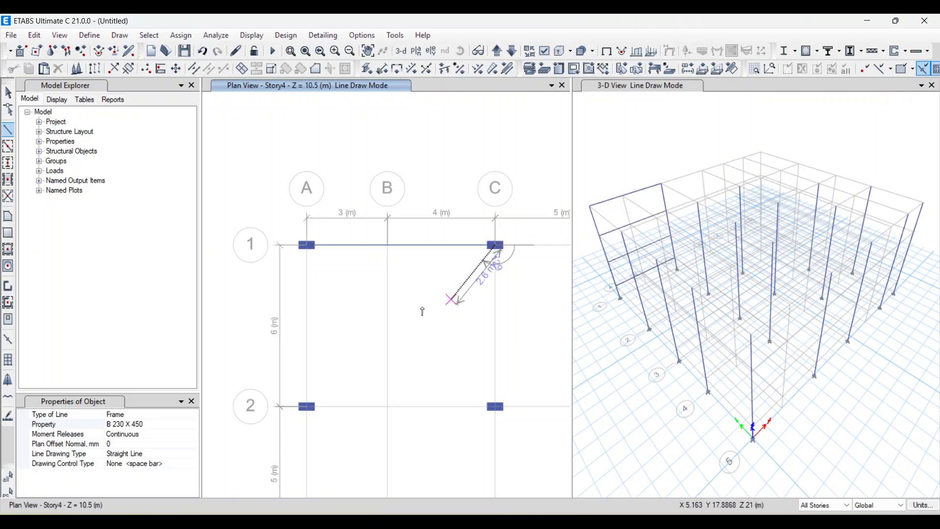
key("Escape")
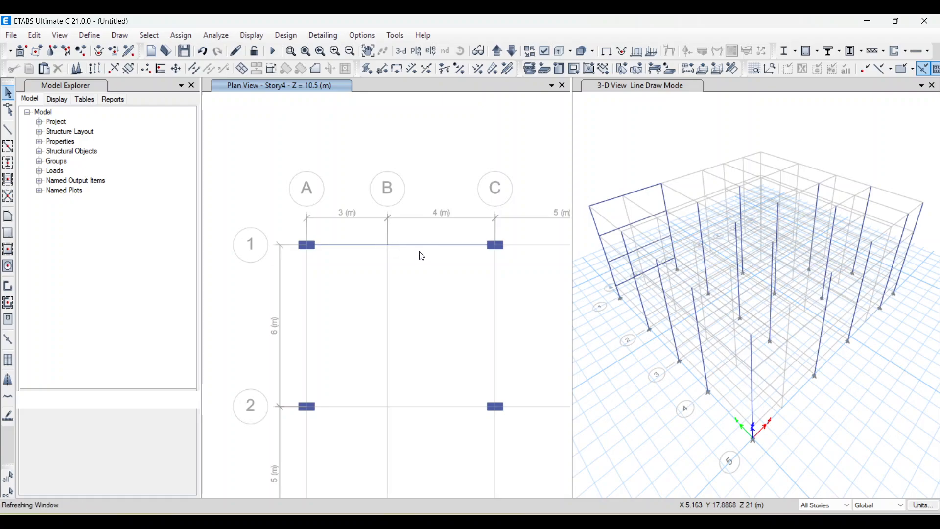
left_click(412, 247)
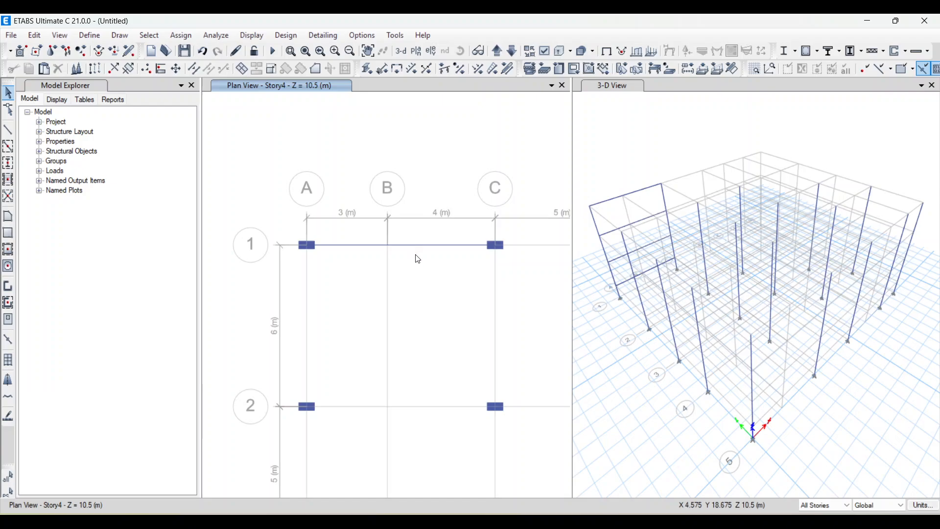
left_click(388, 245)
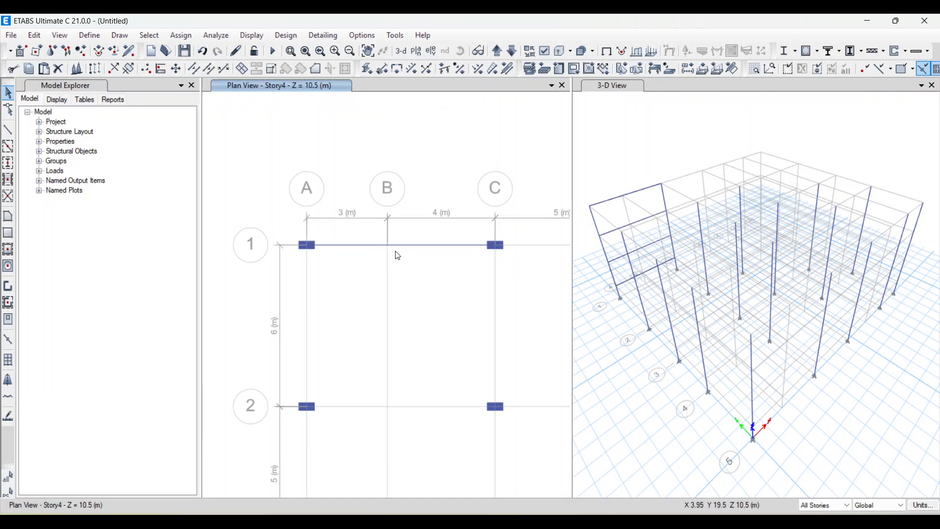
left_click(372, 246)
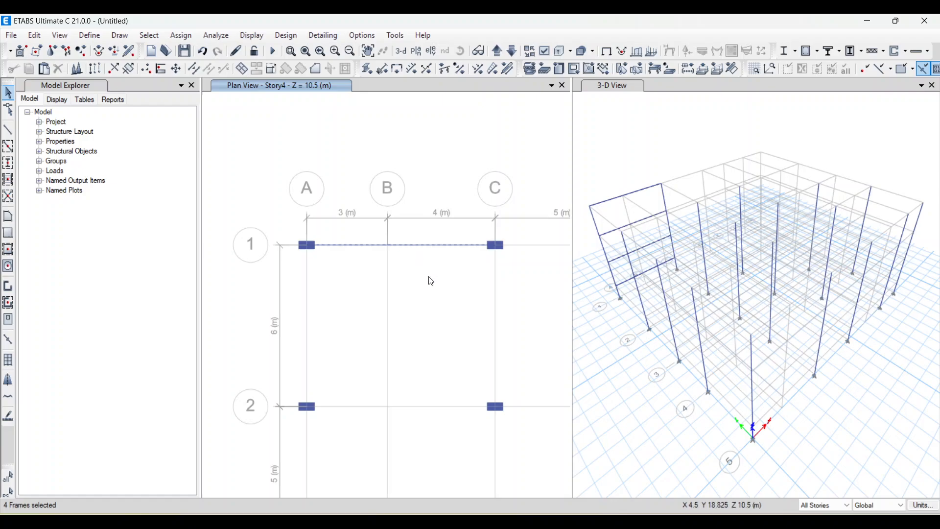
key("Escape")
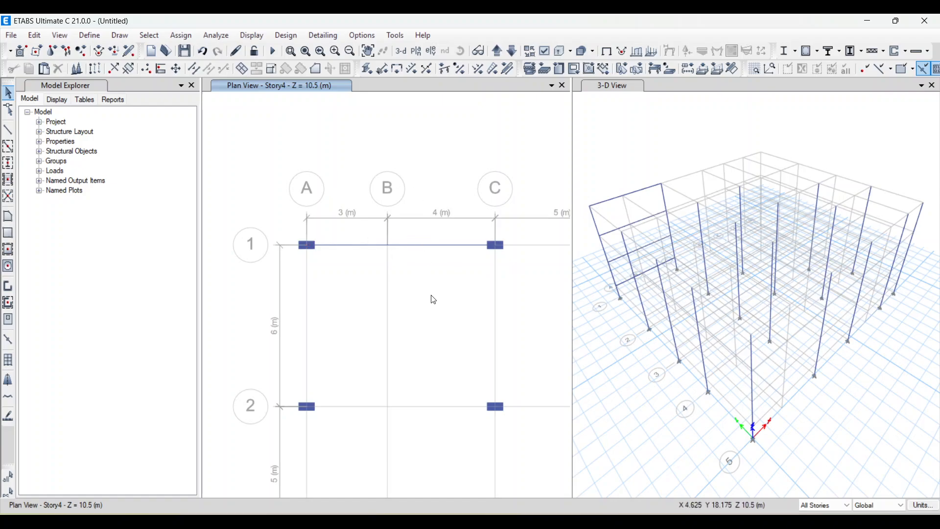
Quick-draw B 230 X 450 beams along grid lines A and C between grid lines 1 and 2 on all stories.
scroll(416, 304, "down", 3)
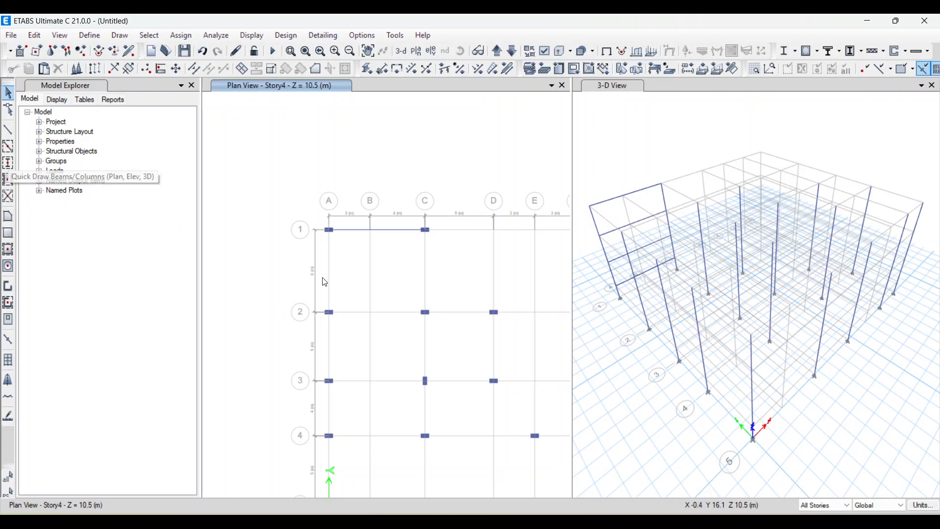
left_click(7, 145)
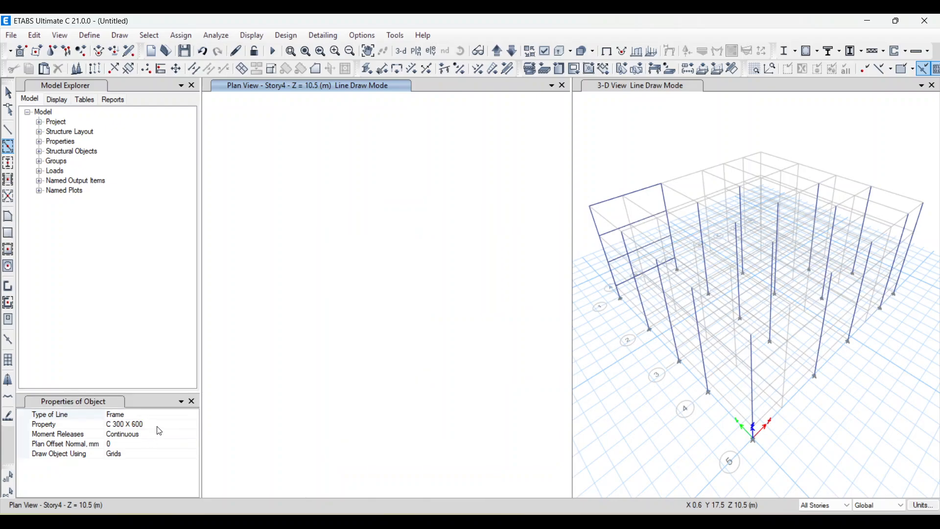
left_click(196, 425)
left_click(194, 425)
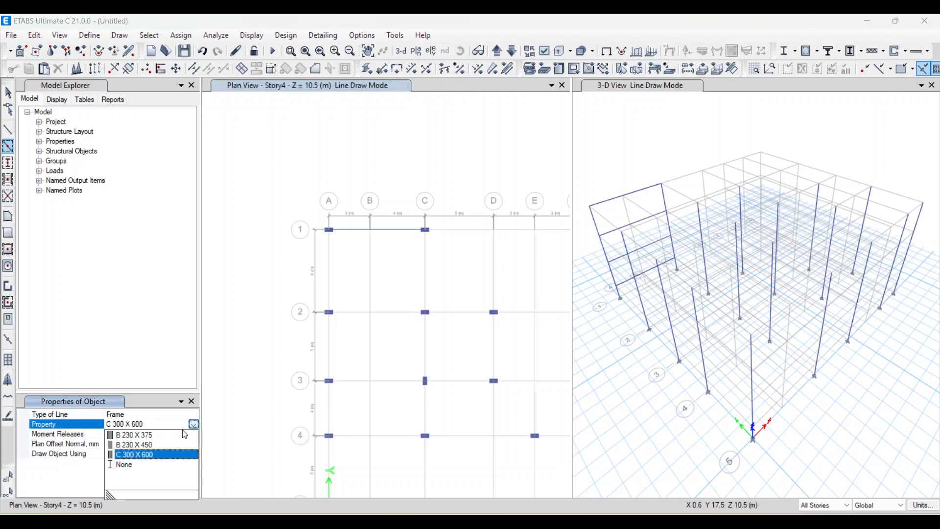
left_click(132, 444)
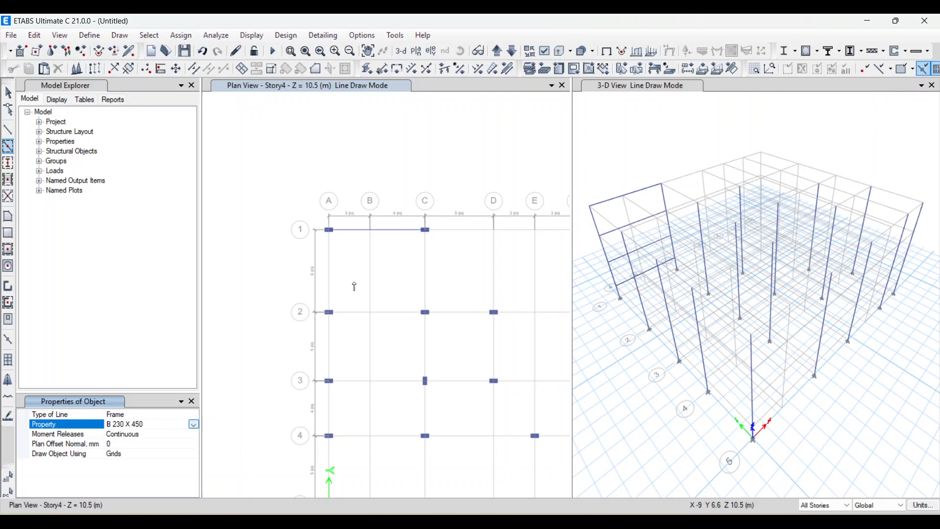
left_click(330, 264)
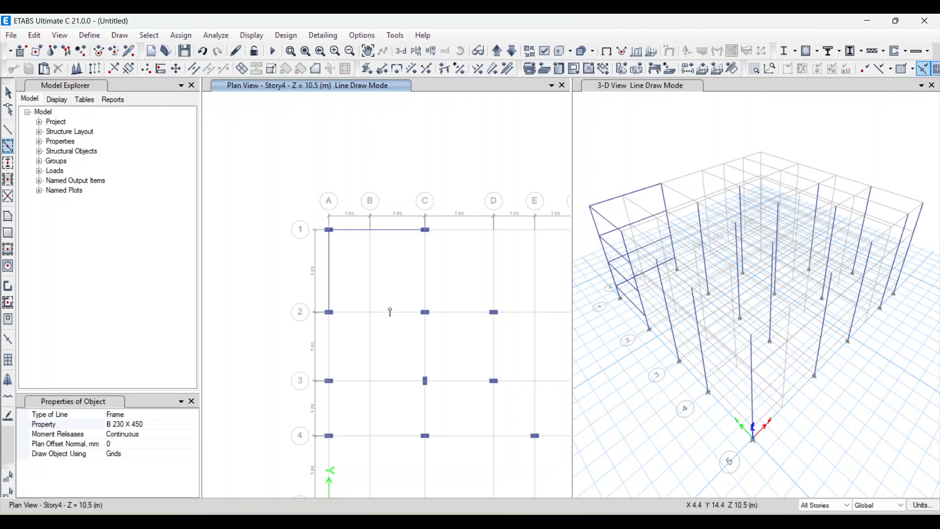
scroll(279, 244, "down", 2)
scroll(418, 289, "up", 2)
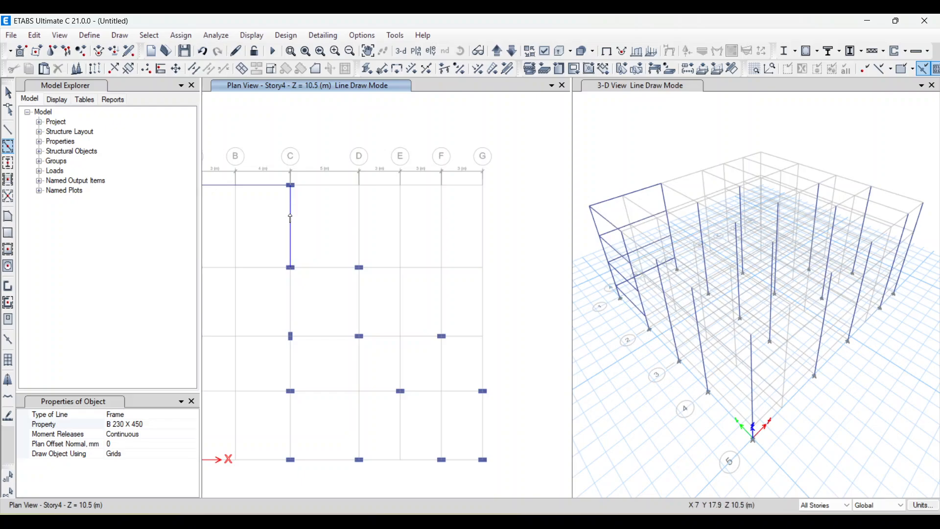
left_click(293, 218)
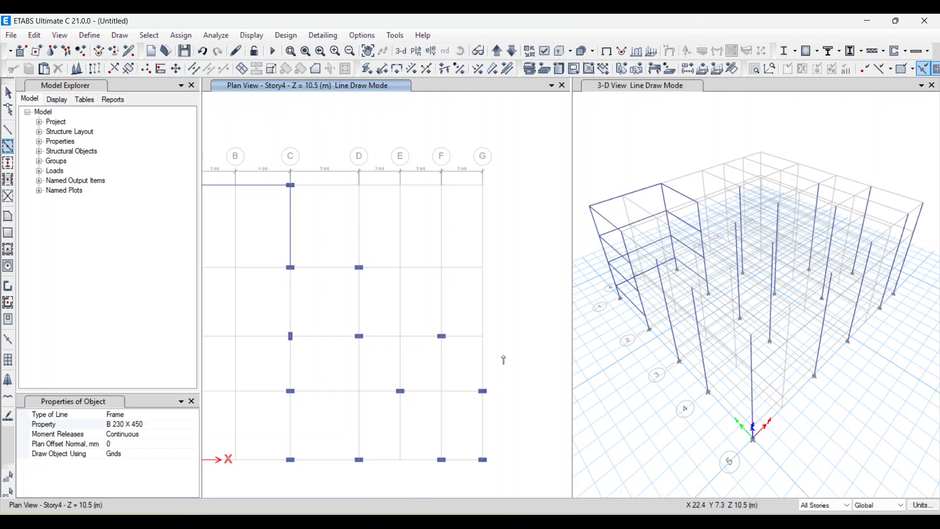
Quick-draw B 230 X 375 beams along grid line A between grid lines 2 and 5 on all stories.
scroll(504, 356, "down", 3)
middle_click_drag(374, 371, 458, 375)
scroll(459, 378, "up", 5)
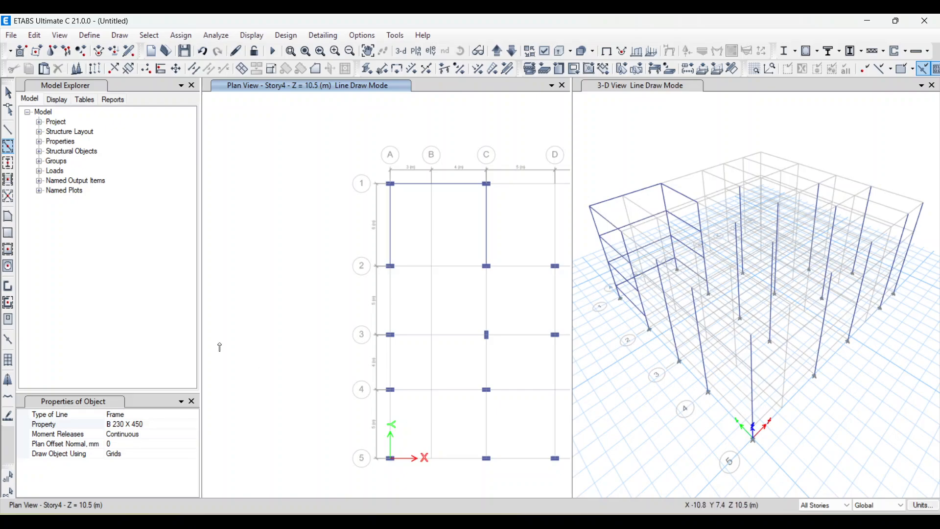
scroll(248, 319, "down", 3)
scroll(338, 315, "up", 3)
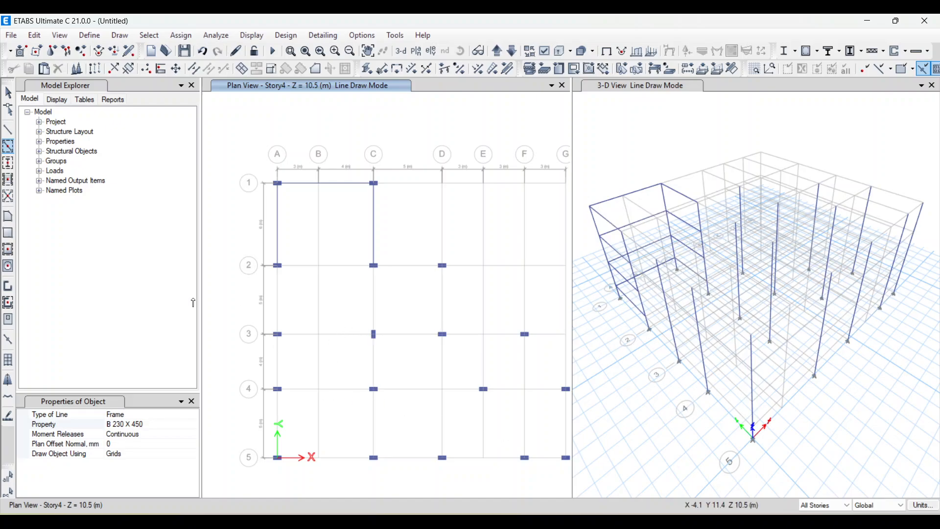
left_click(194, 424)
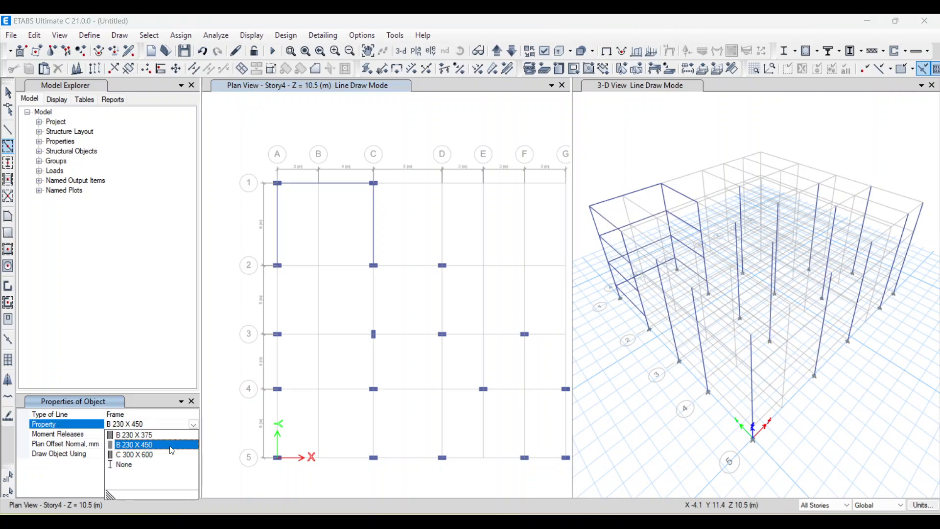
left_click(143, 434)
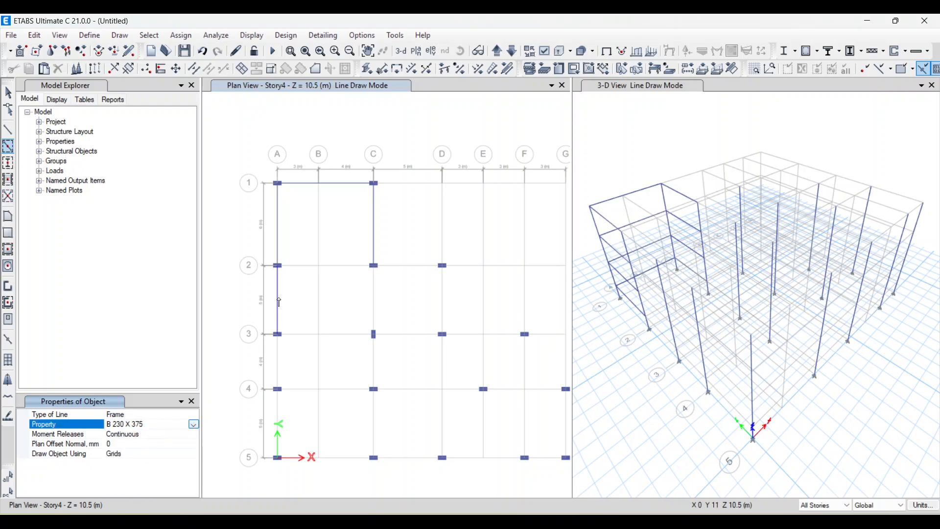
left_click(279, 364)
left_click(279, 443)
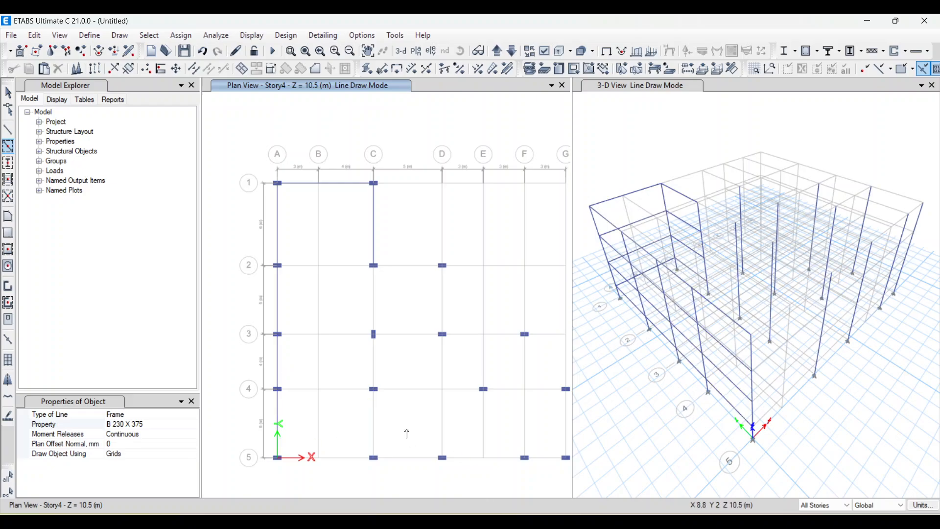
Check the beam layout in ETABS CL-9.pdf and quick-draw B 230 X 375 beams along grid lines C and G between grid lines 4 and 5.
key("alt+Tab")
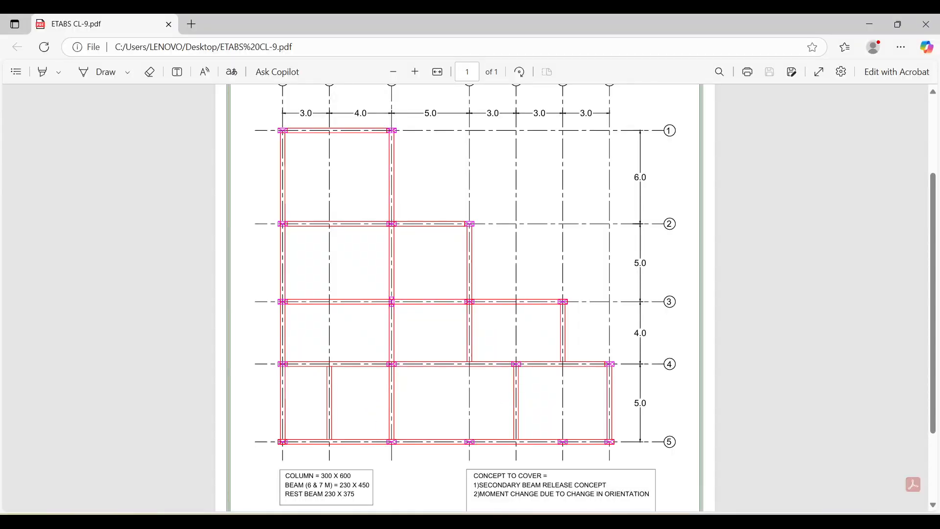
left_click(608, 520)
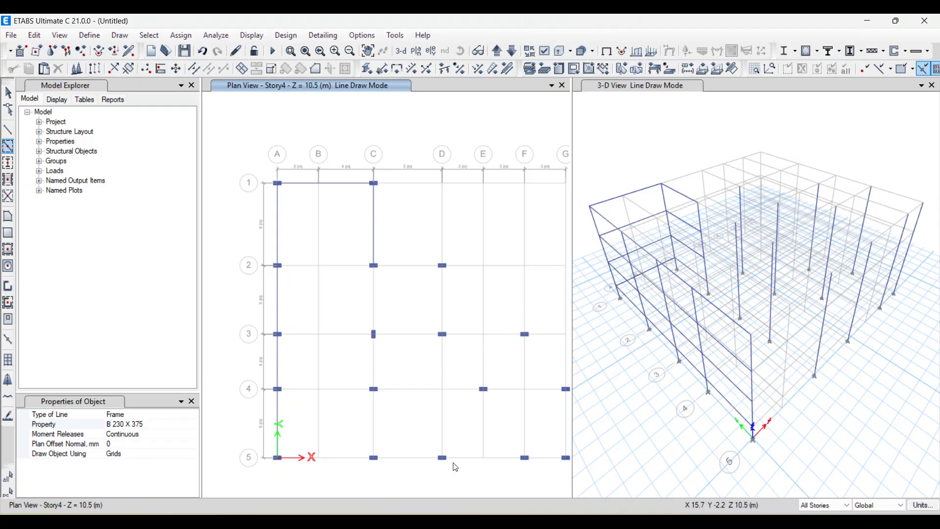
left_click(382, 424)
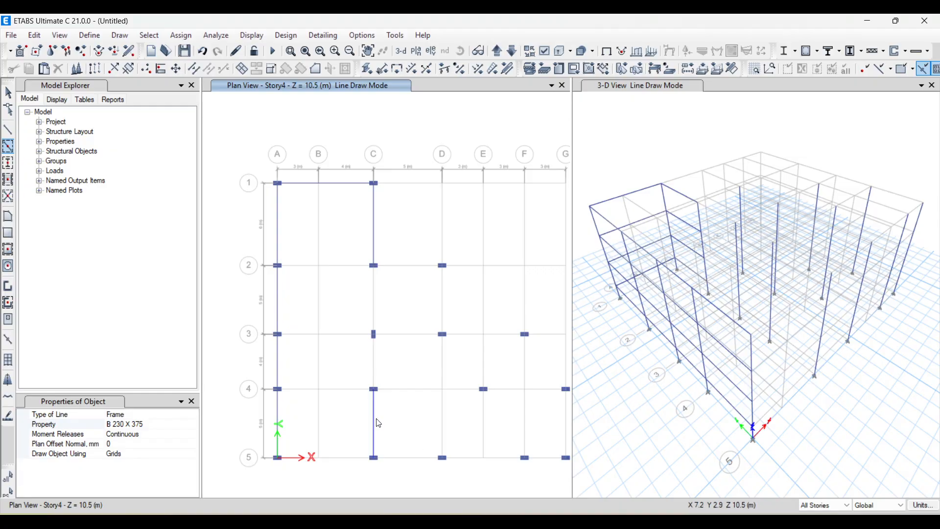
left_click(567, 423)
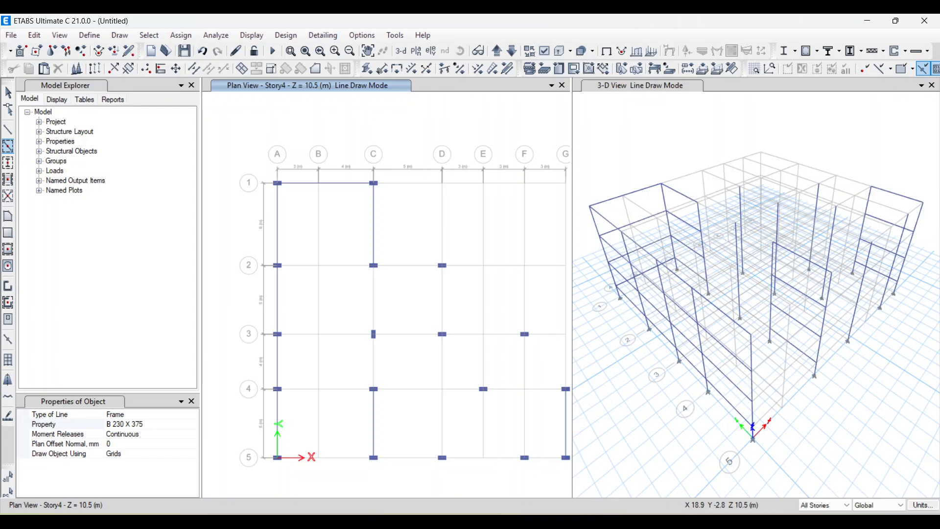
Following the PDF plan, quick-draw B 230 X 375 beams on grid line E between 4–5, F between 3–4 and D between 2–3.
mouse_move(634, 520)
left_click(612, 491)
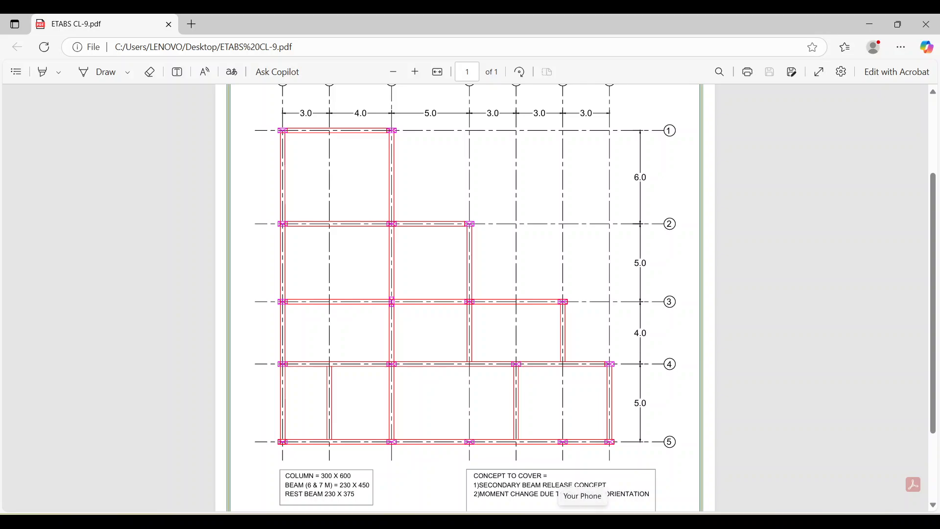
key("alt+Tab")
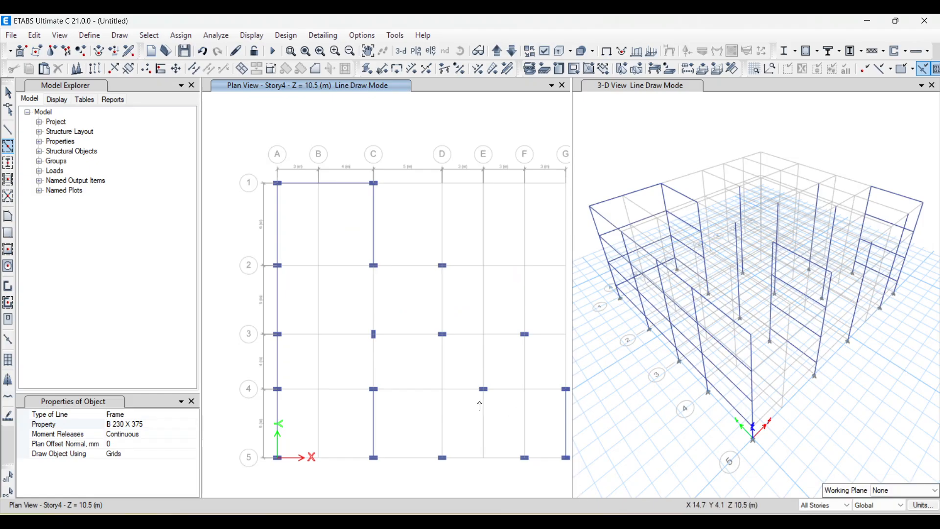
left_click(485, 408)
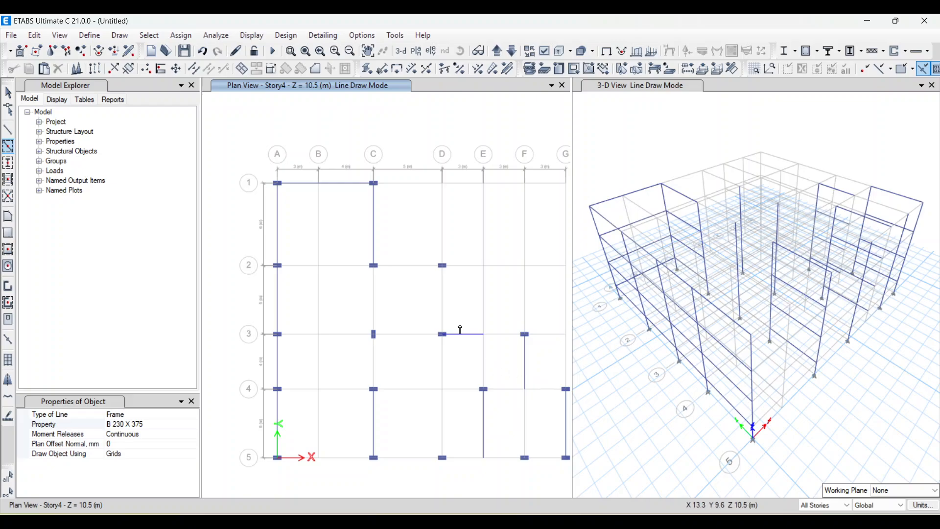
left_click(443, 294)
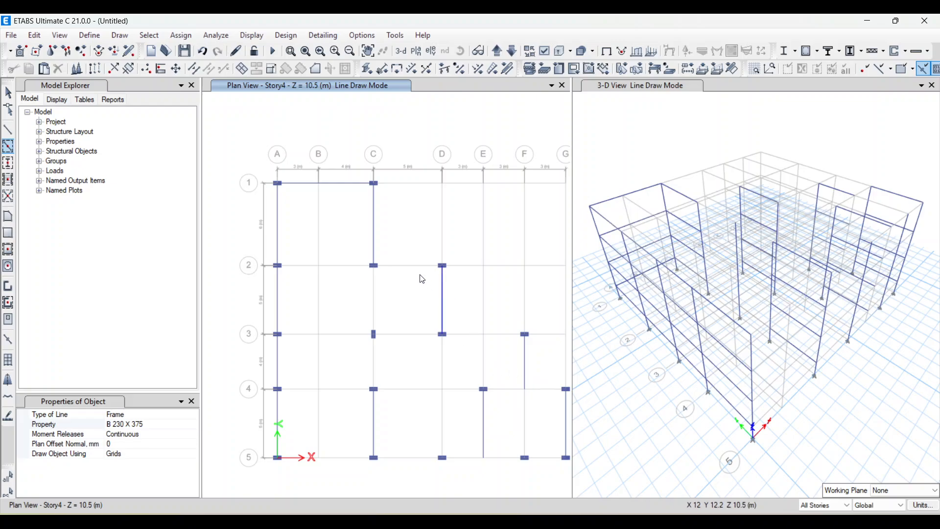
Quick-draw B 230 X 375 beams between C and D along grid lines 2 and 3, checking the layout against the PDF plan.
left_click(396, 266)
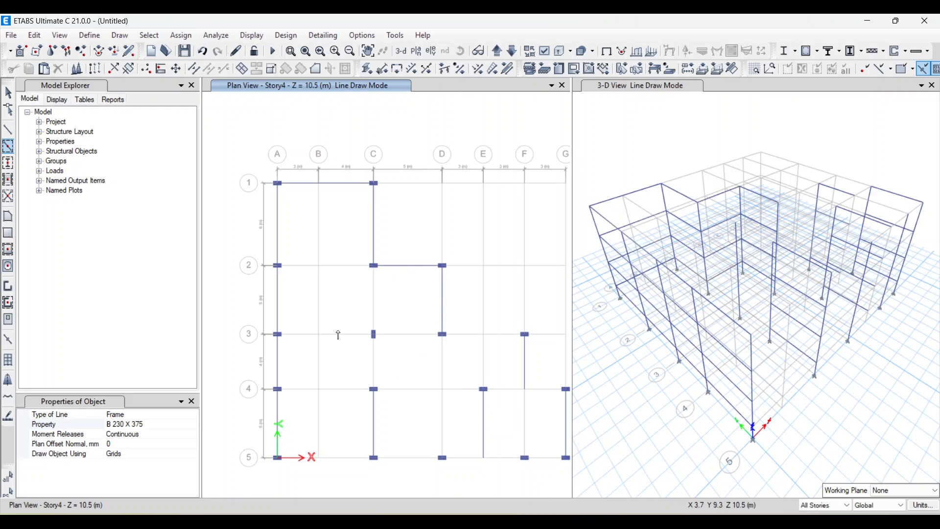
key("alt+Tab")
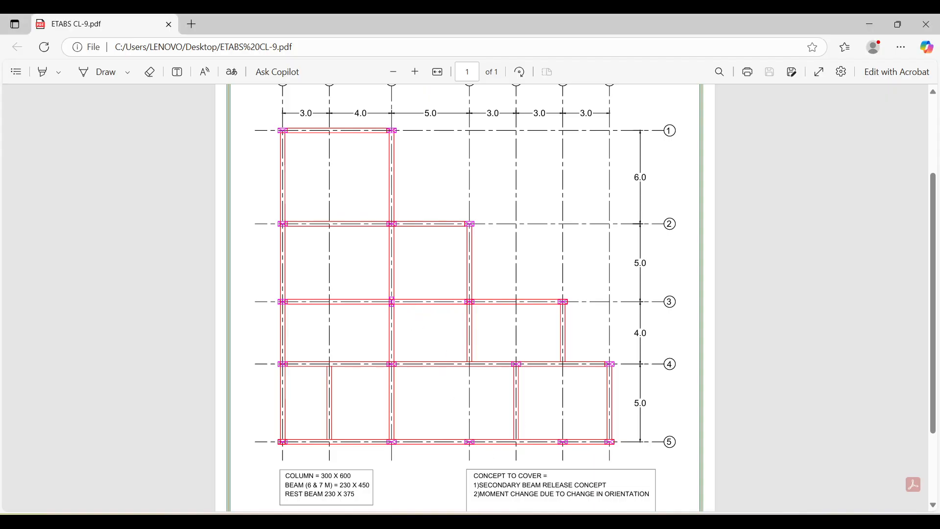
key("alt+Tab")
left_click(397, 335)
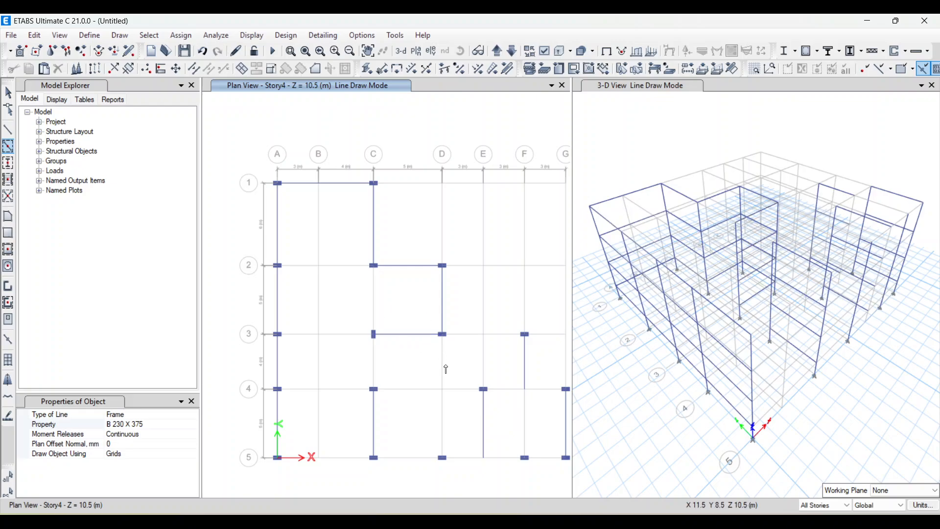
Consult the PDF plan and quick-draw the B 230 X 375 beam on grid line B between grid lines 4 and 5.
key("alt+Tab")
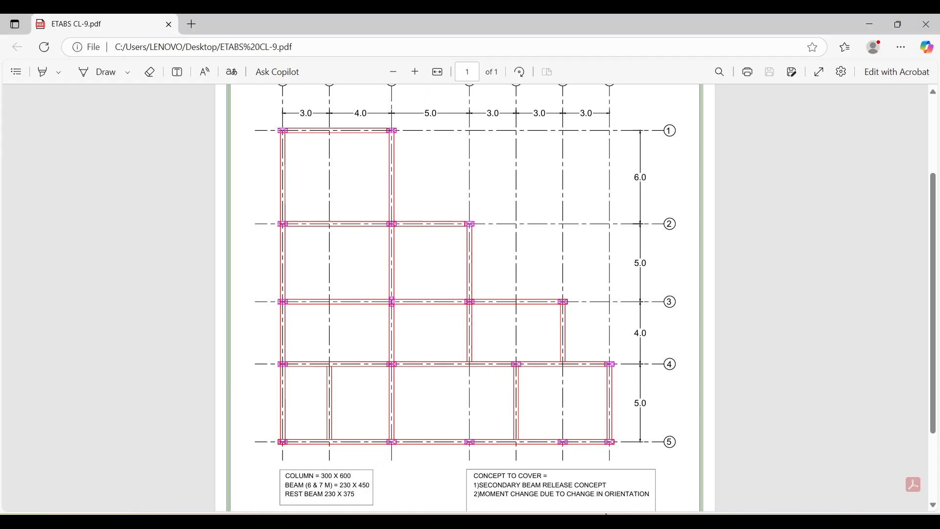
key("alt+Tab")
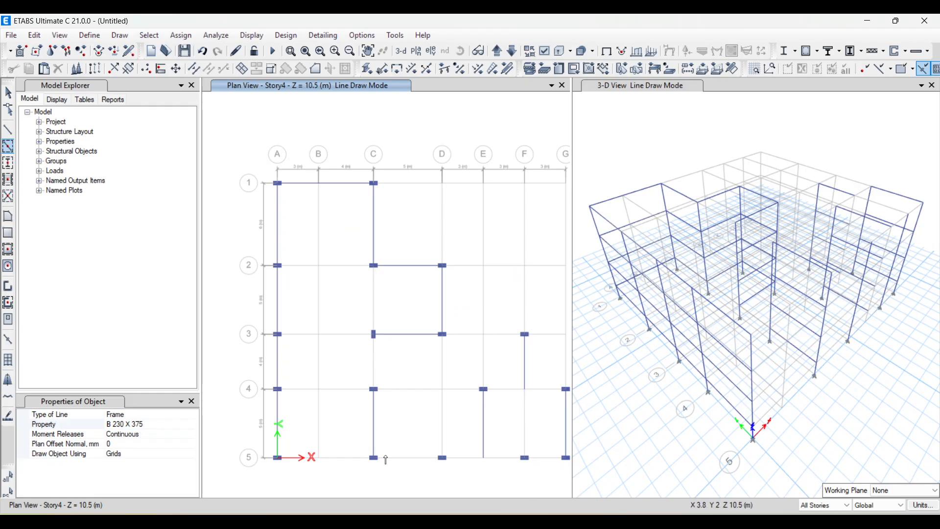
left_click(319, 429)
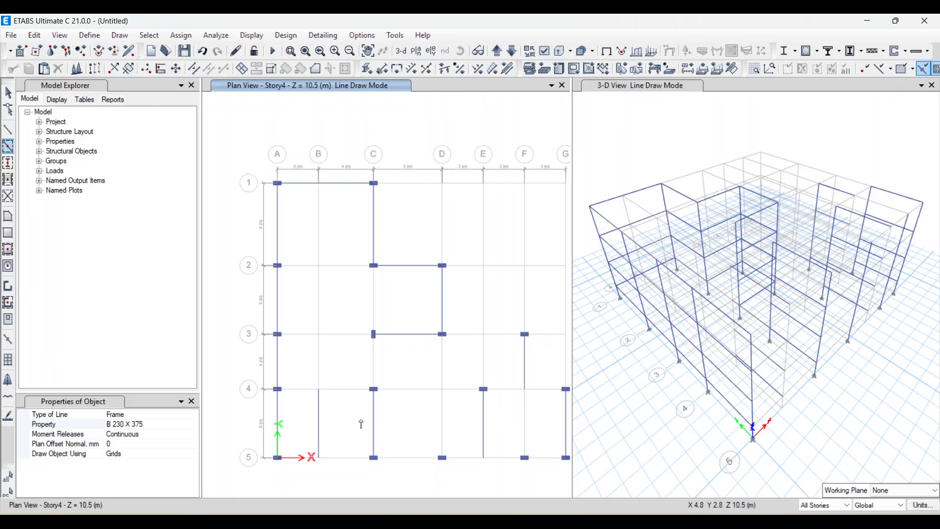
Review the PDF plan and draw one straight B 230 X 450 beam from A2 to C2 on all stories.
key("alt+Tab")
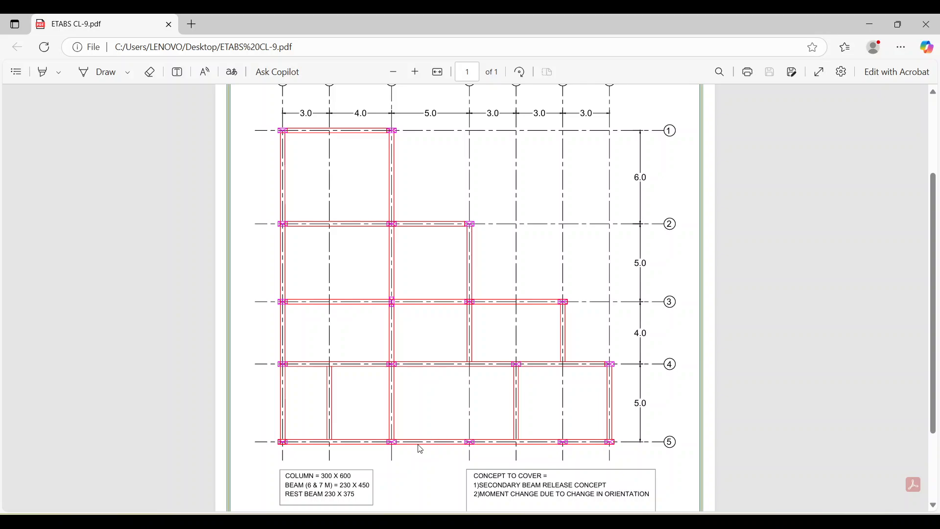
key("alt+Tab")
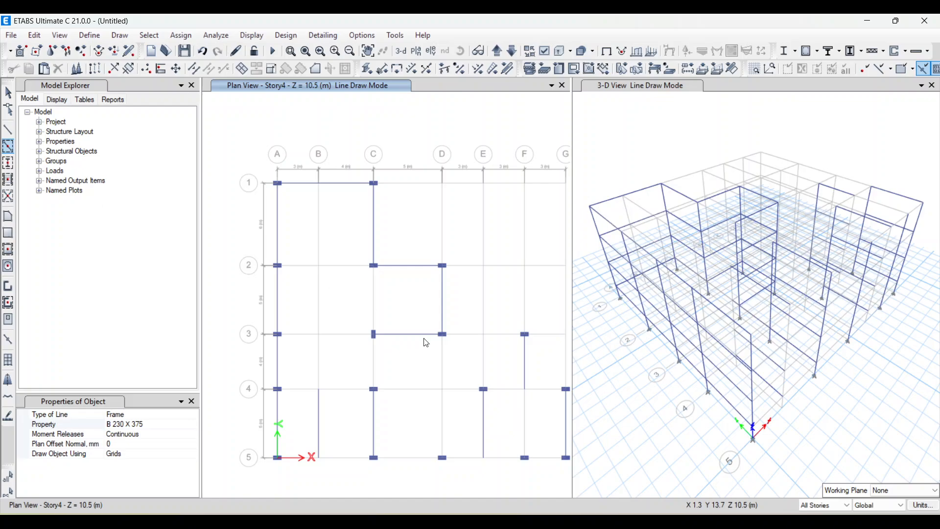
left_click(6, 132)
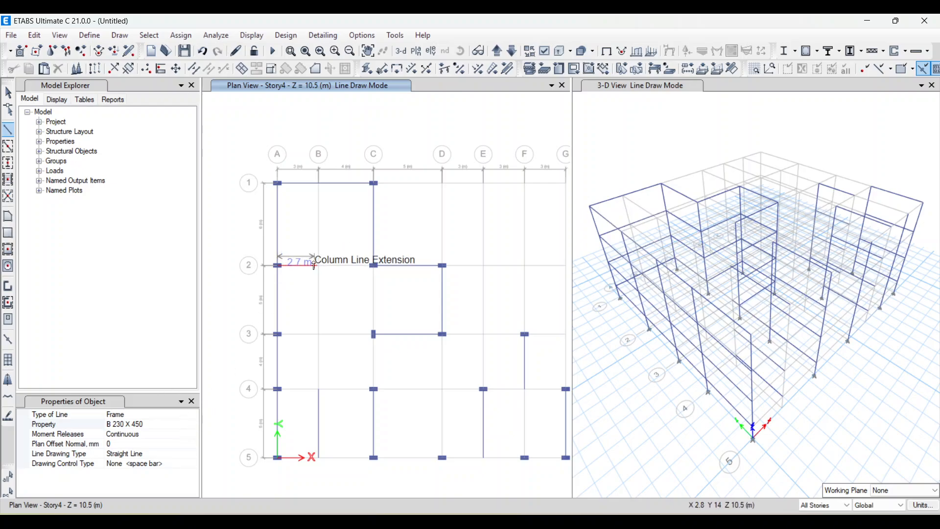
scroll(279, 266, "up", 3)
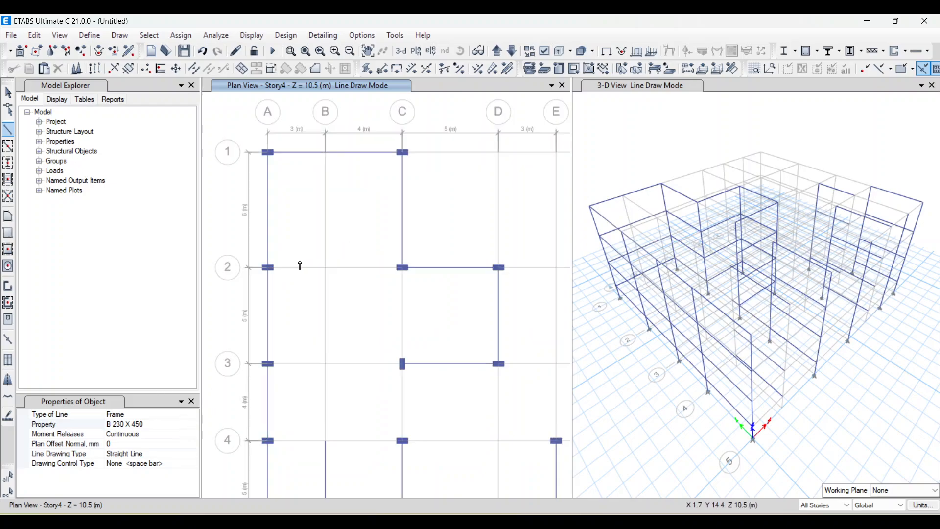
left_click(255, 270)
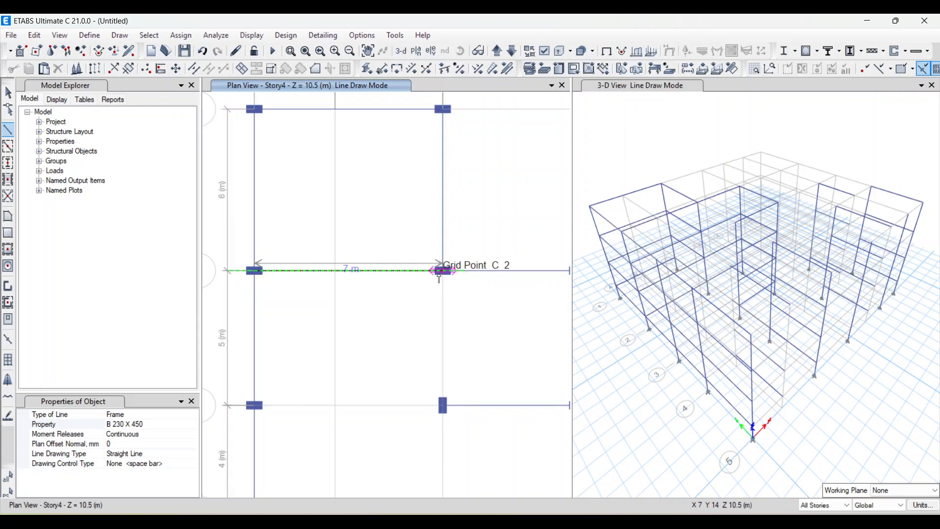
left_click(441, 270)
key("Escape")
key("Escape")
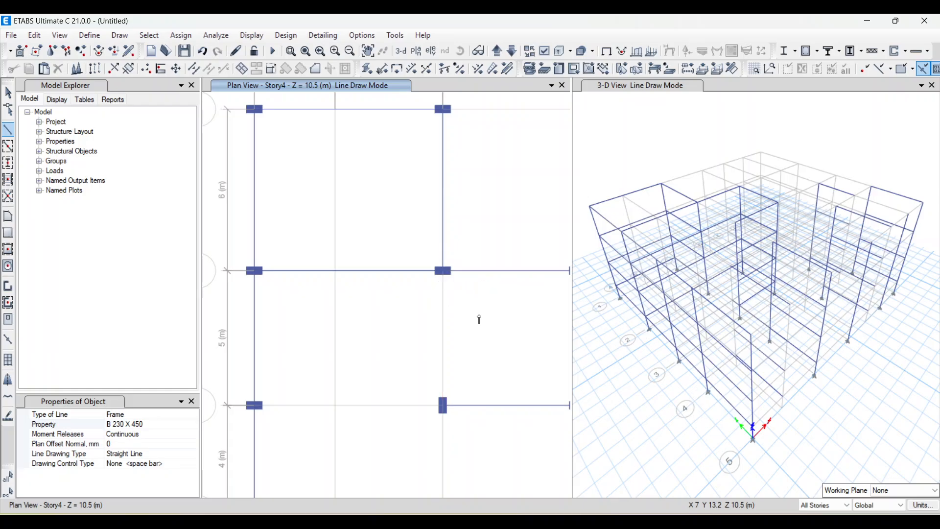
key("alt+Tab")
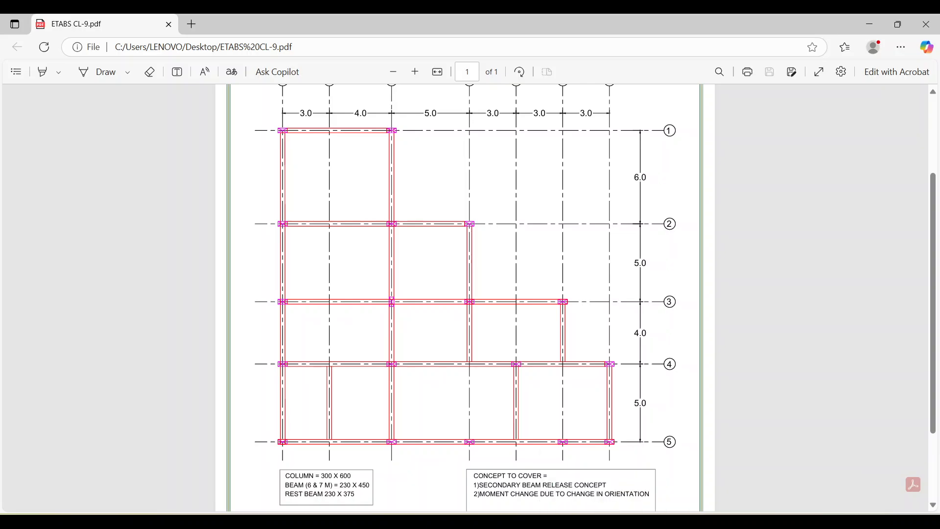
key("alt+Tab")
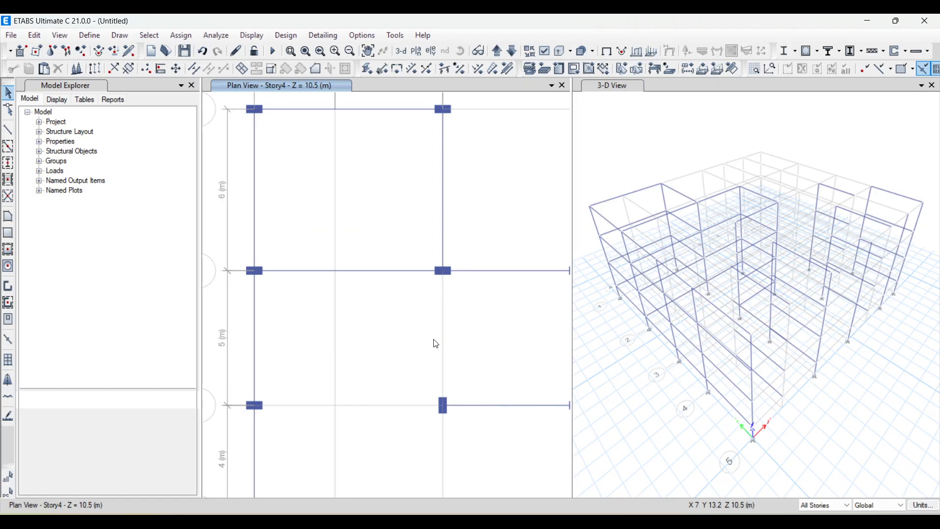
left_click(255, 406)
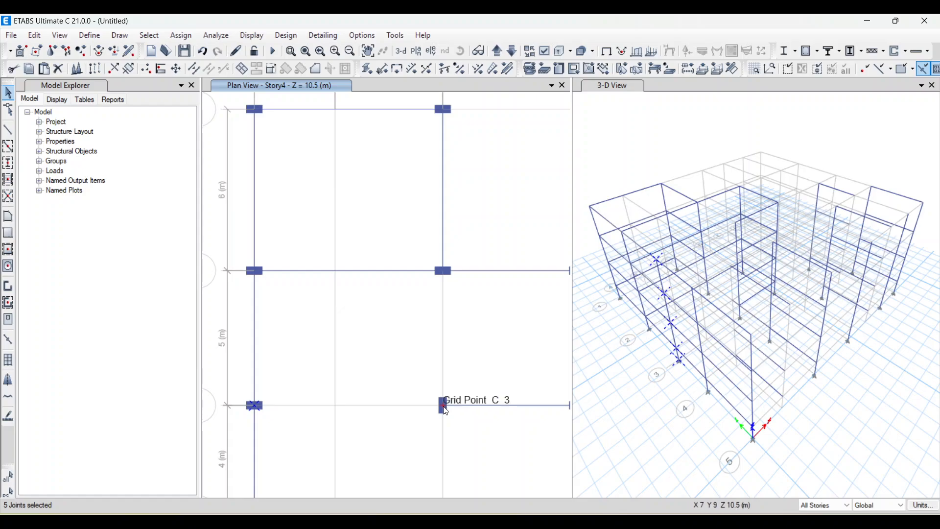
left_click(444, 407)
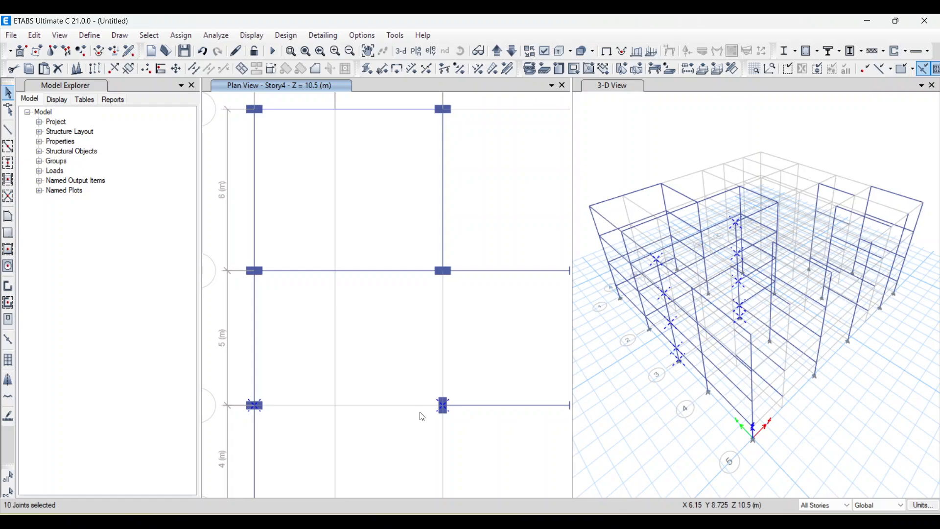
key("Escape")
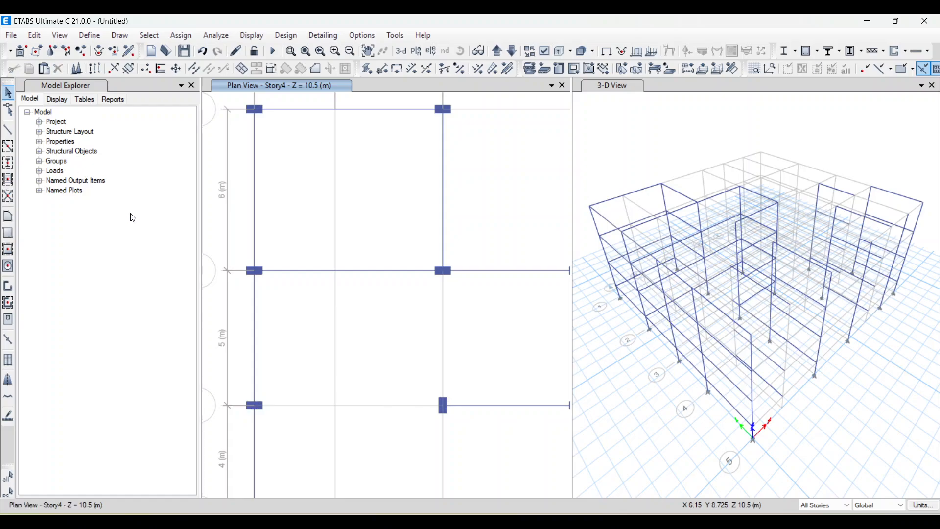
Draw one straight B 230 X 450 beam from A3 to C3 on all stories.
left_click(8, 129)
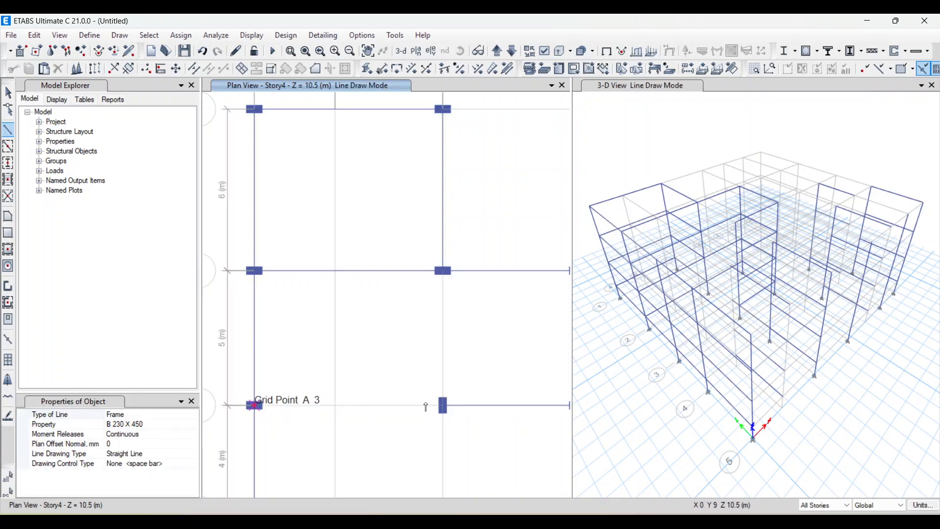
left_click(444, 406)
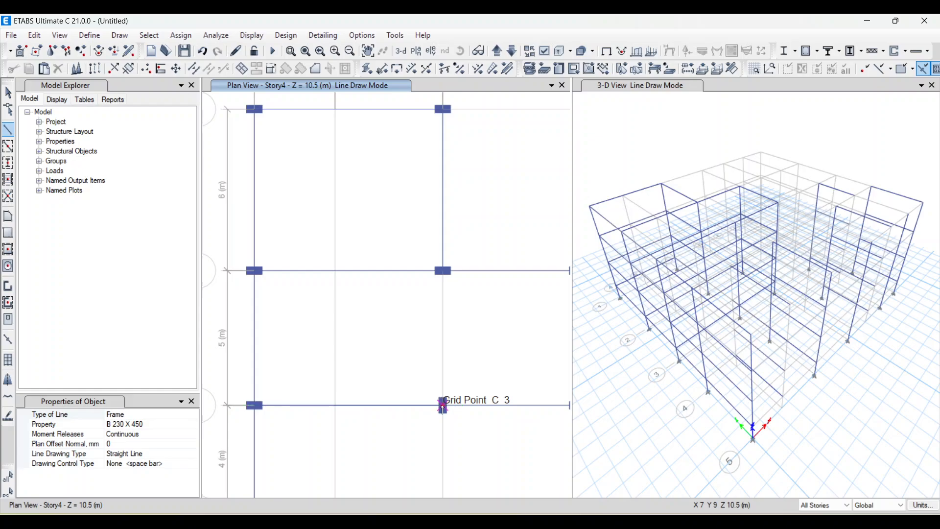
key("Escape")
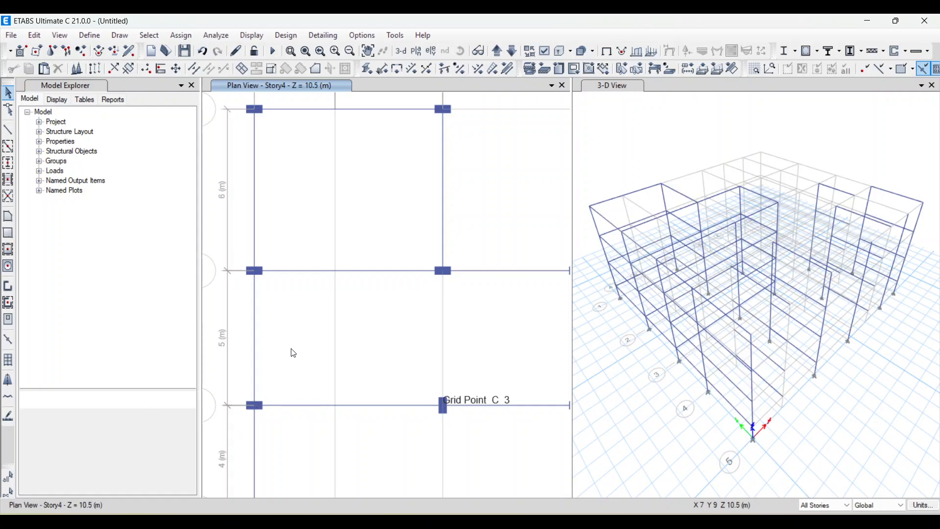
Draw a straight B 230 X 375 beam along grid line C from C2 to C3 on all stories.
left_click(8, 130)
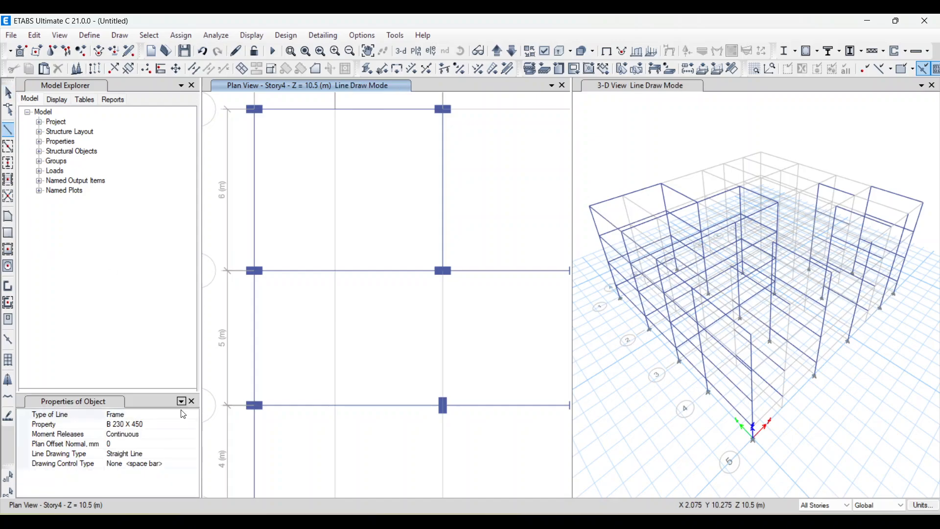
left_click(194, 424)
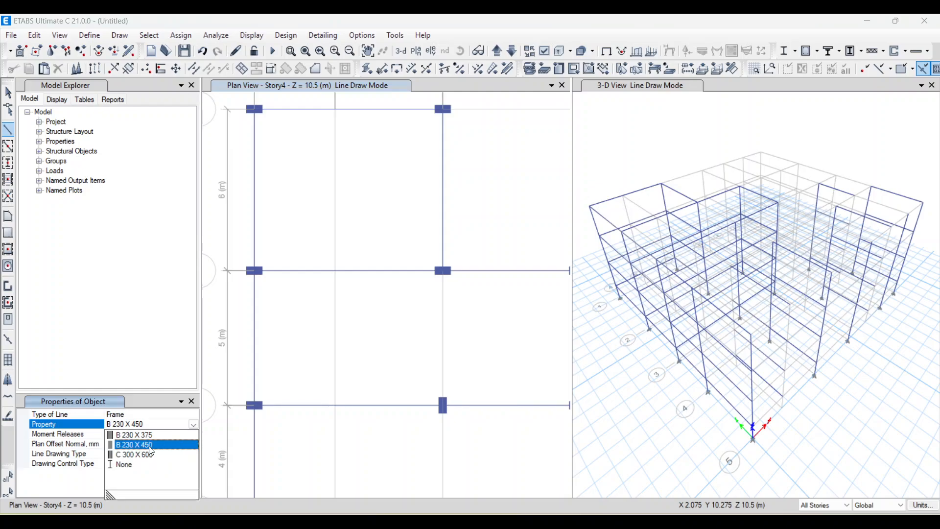
left_click(130, 435)
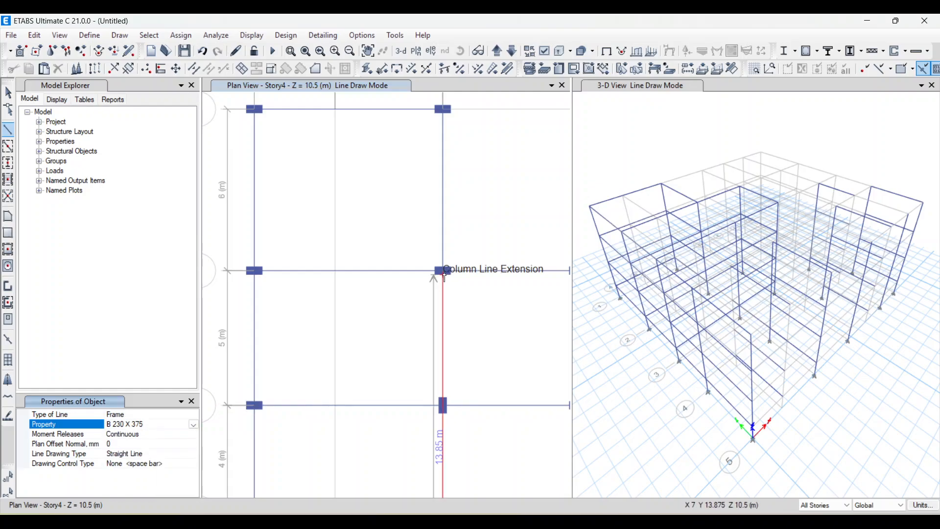
left_click(444, 271)
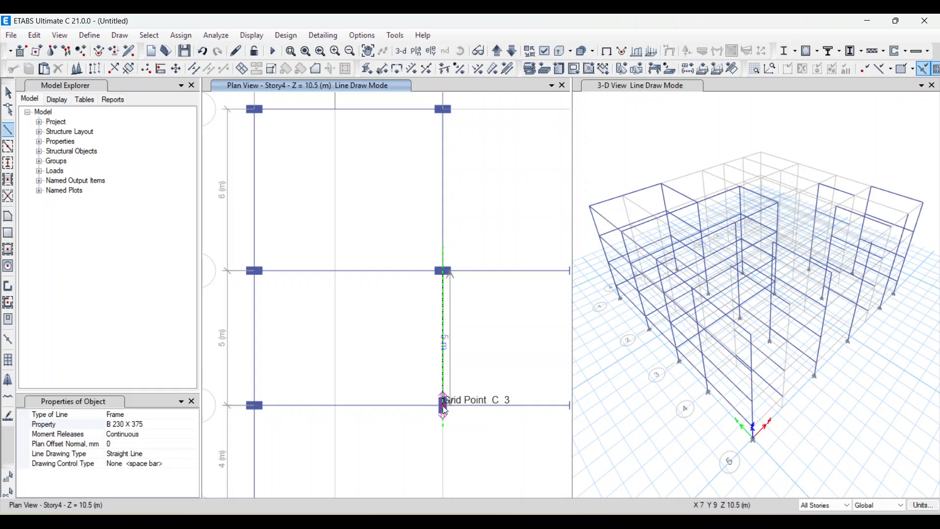
left_click(443, 406)
key("Escape")
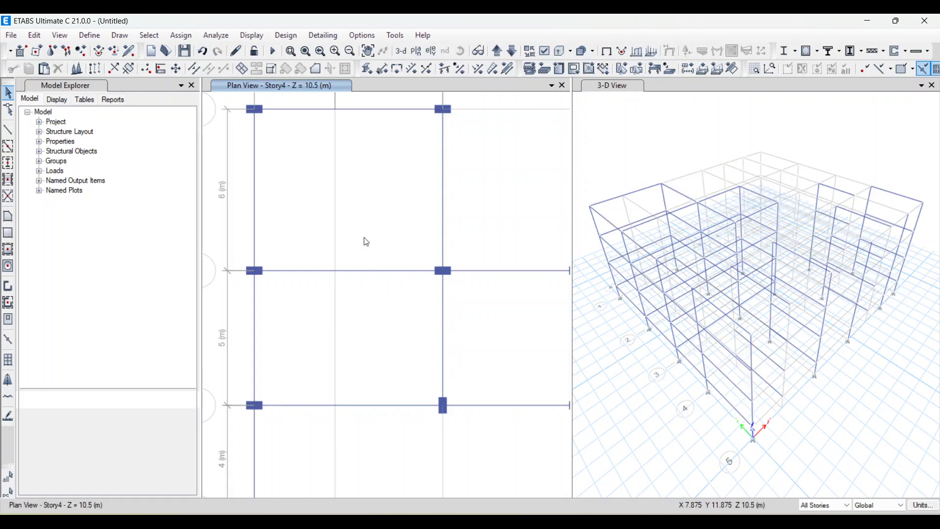
Compare the whole Story4 beam layout with the ETABS CL-9.pdf plan to identify the beams still missing.
scroll(365, 239, "down", 6)
scroll(445, 325, "down", 4)
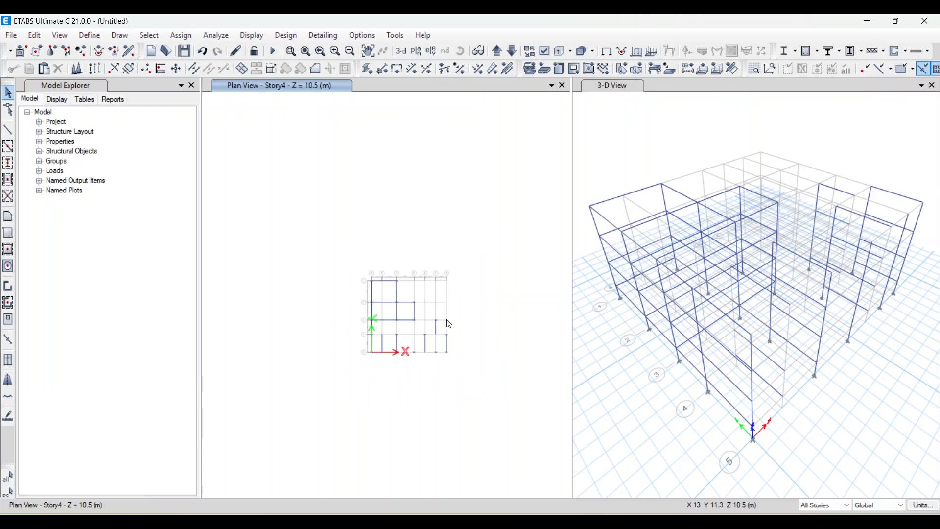
scroll(388, 272, "up", 3)
scroll(412, 321, "up", 3)
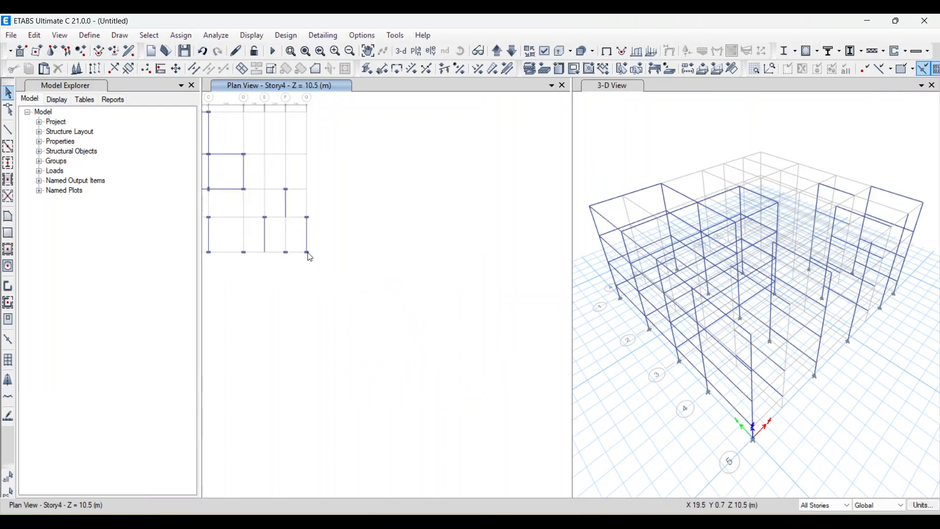
scroll(426, 301, "down", 3)
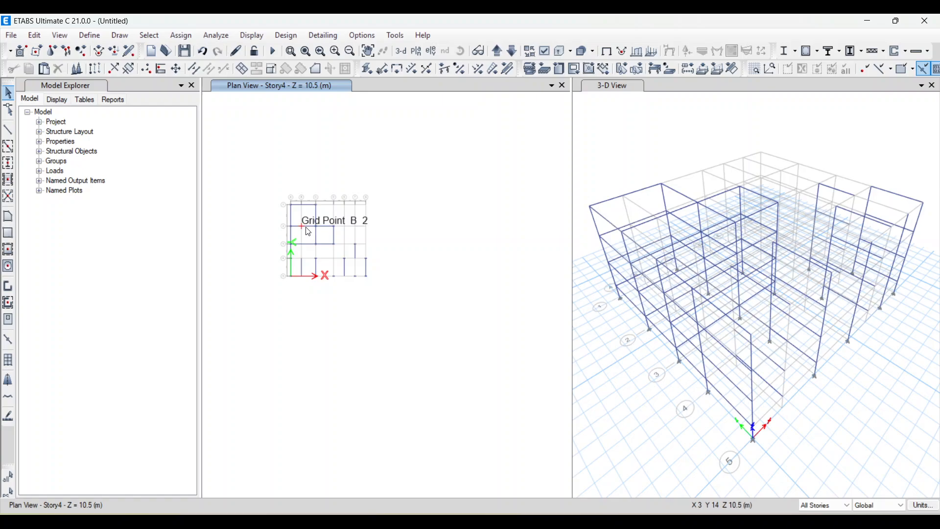
scroll(329, 241, "up", 2)
scroll(336, 245, "up", 2)
middle_click_drag(340, 248, 373, 274)
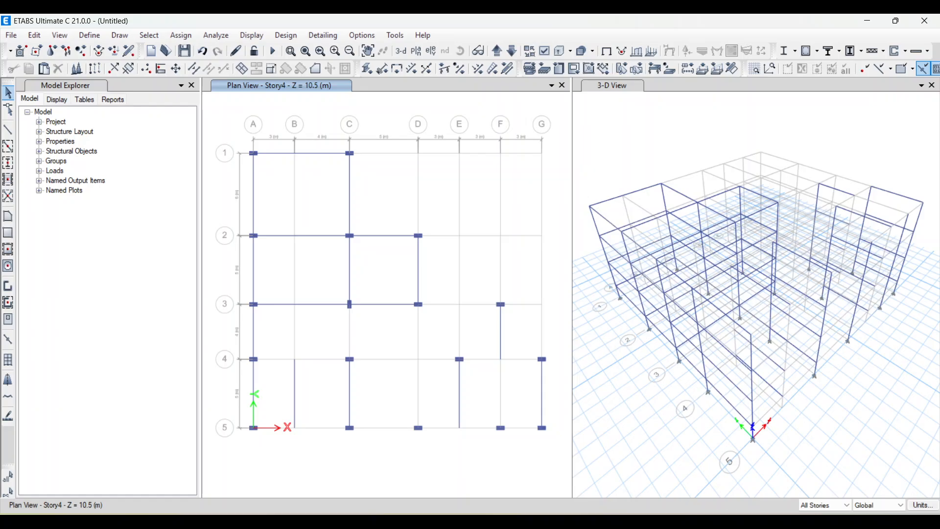
left_click(573, 427)
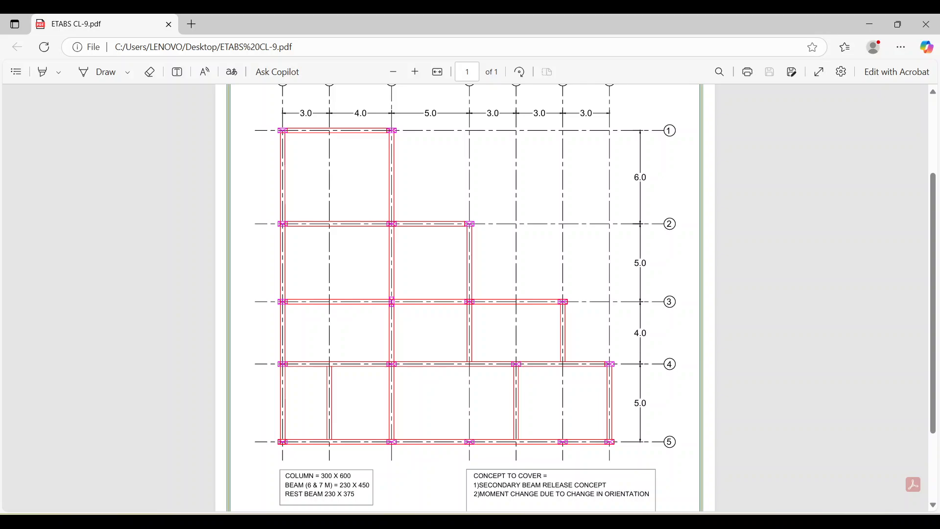
mouse_move(606, 521)
left_click(607, 463)
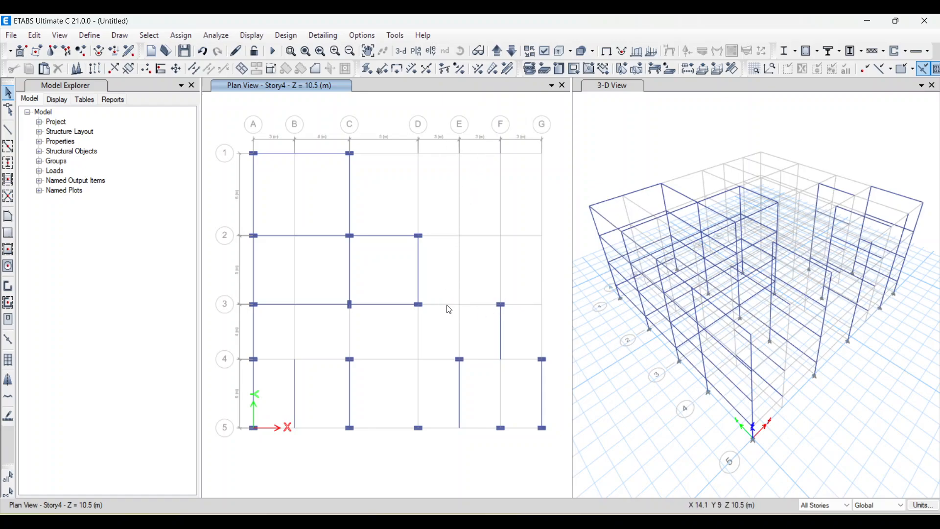
Draw a straight B 230 X 450 beam along grid line 3 from D3 to F3 on all stories.
left_click(11, 132)
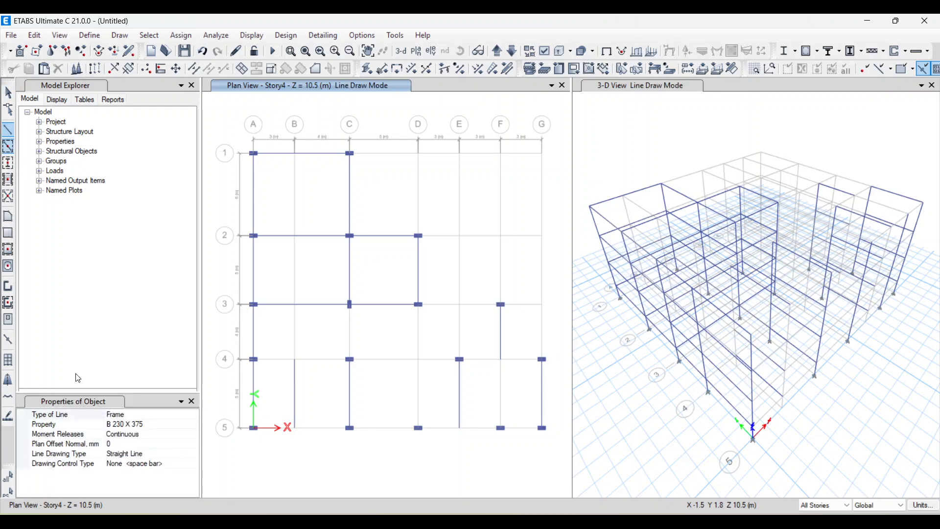
left_click(192, 426)
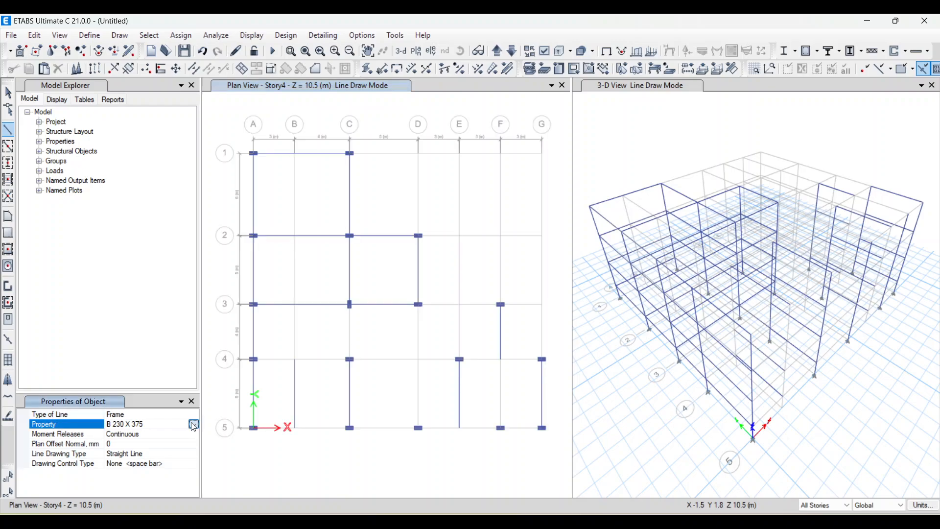
left_click(193, 425)
left_click(132, 448)
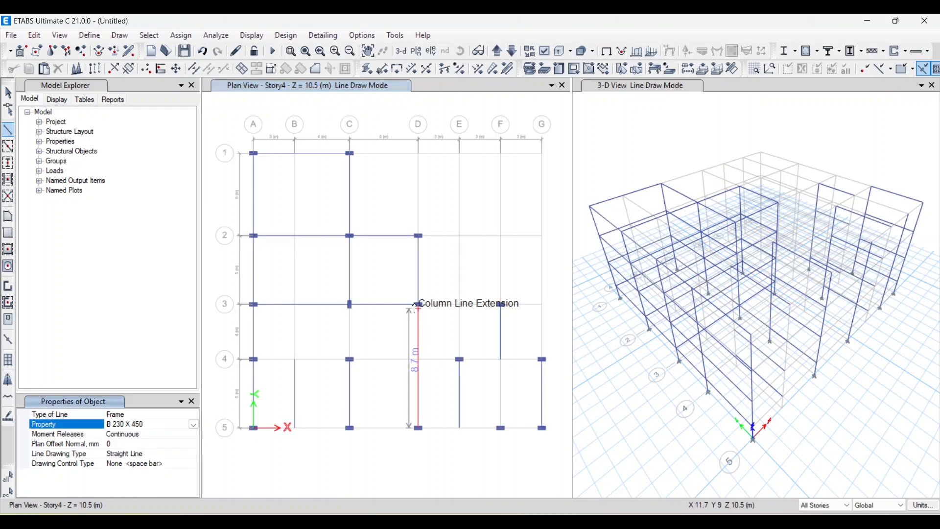
left_click(502, 305)
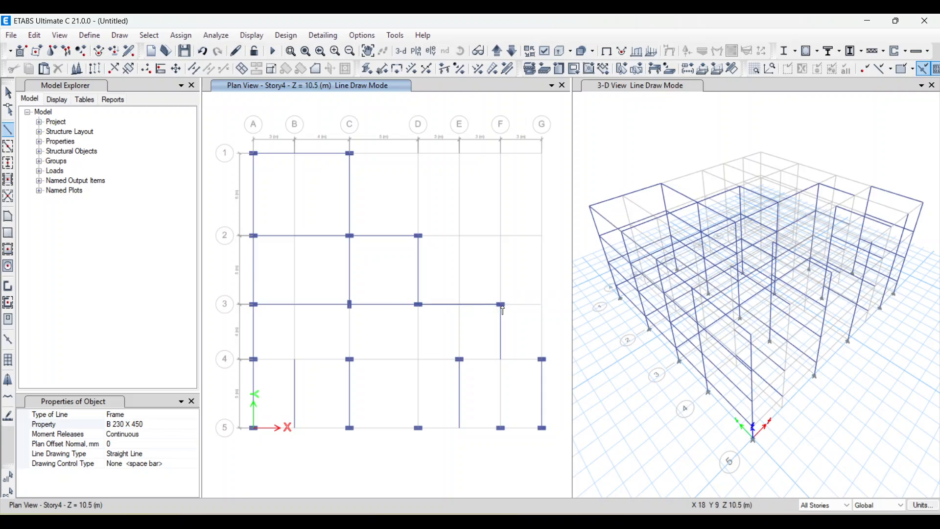
key("Escape")
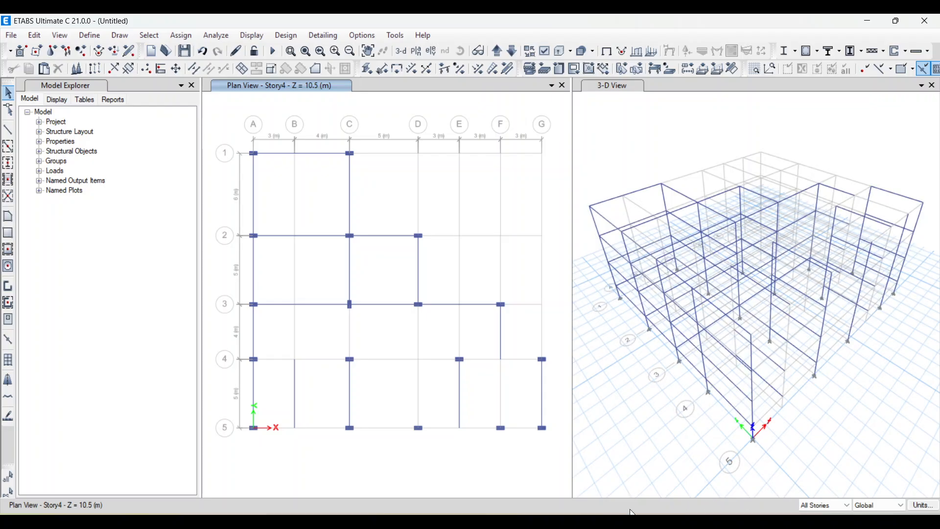
Consult the PDF plan and draw a straight B 230 X 375 beam from C3 to C4 on all stories.
mouse_move(632, 512)
left_click(600, 493)
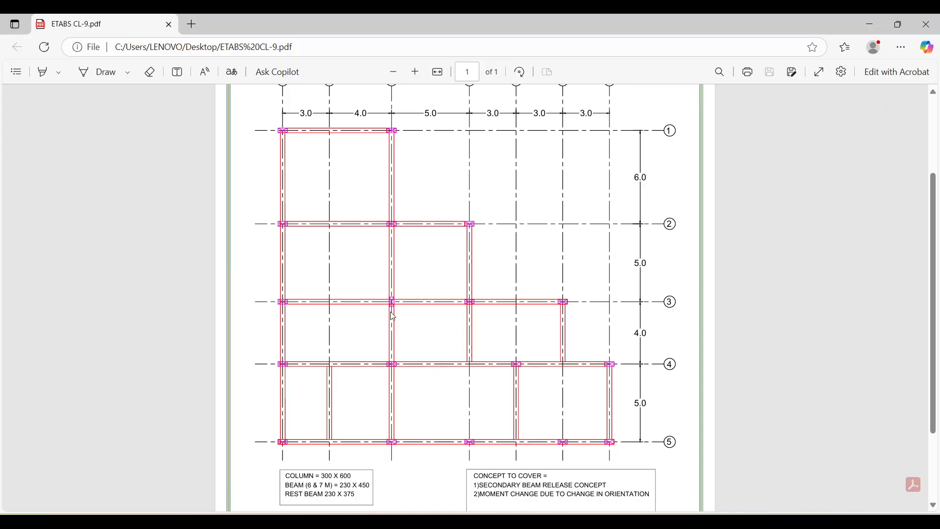
key("alt+Tab")
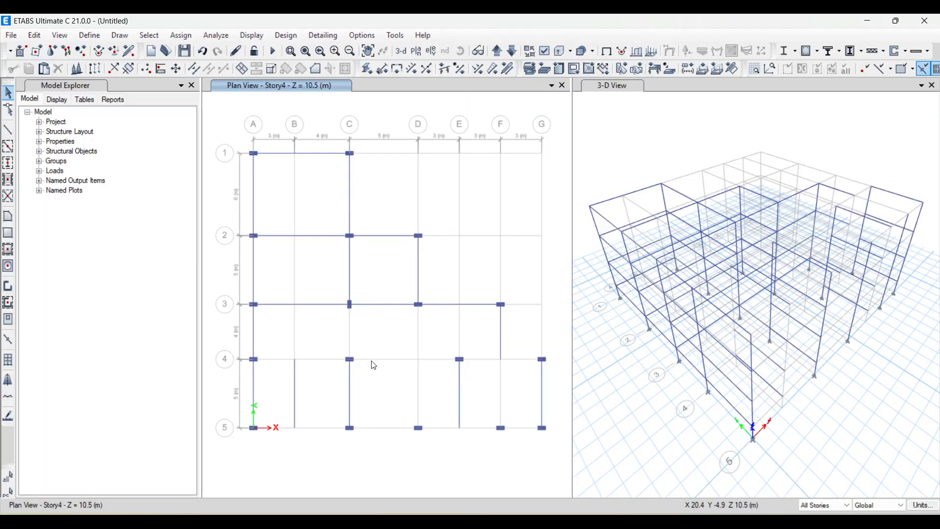
left_click(8, 131)
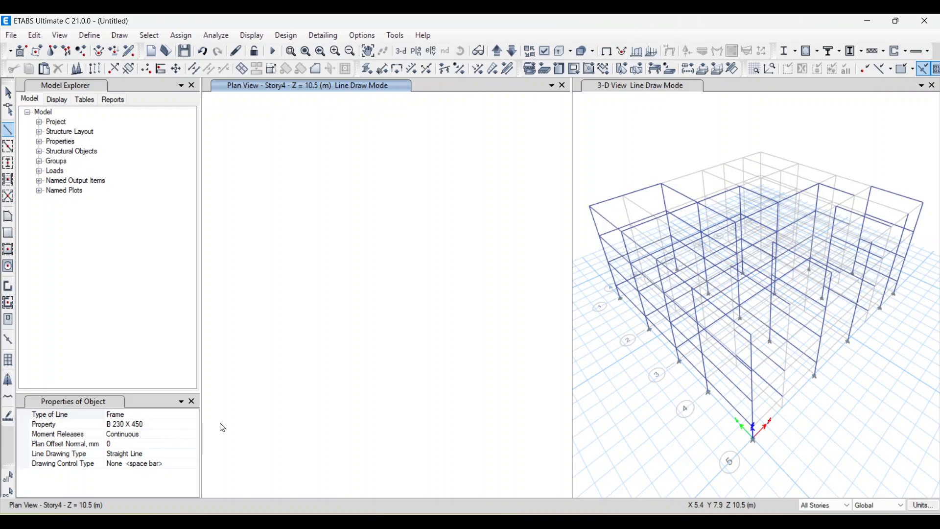
left_click(125, 424)
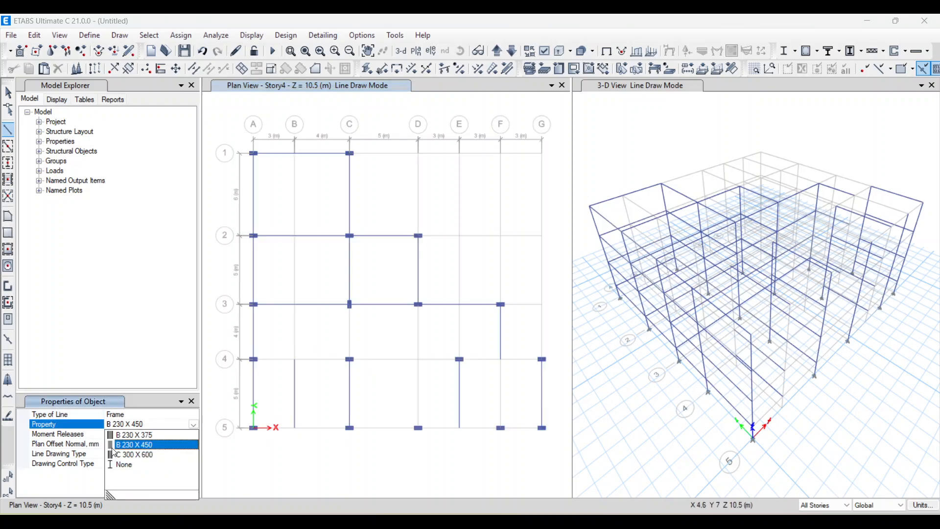
left_click(133, 436)
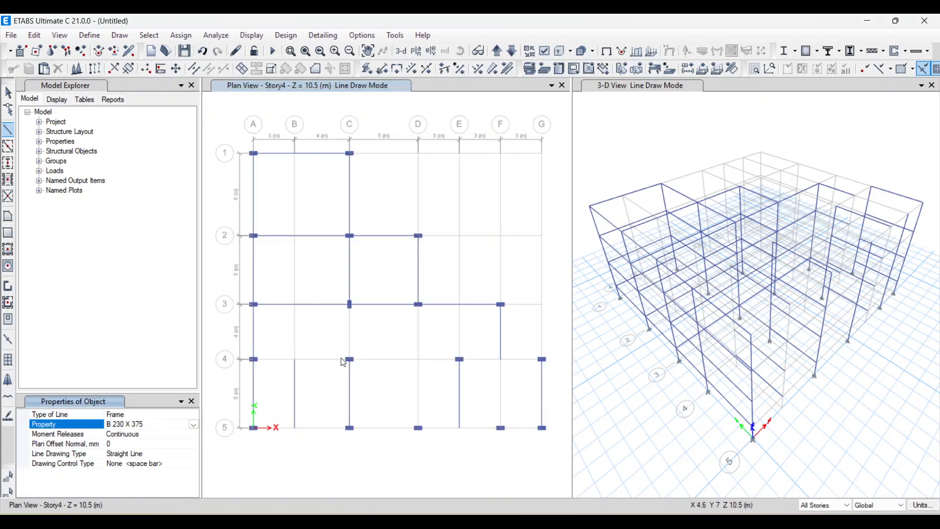
left_click(349, 304)
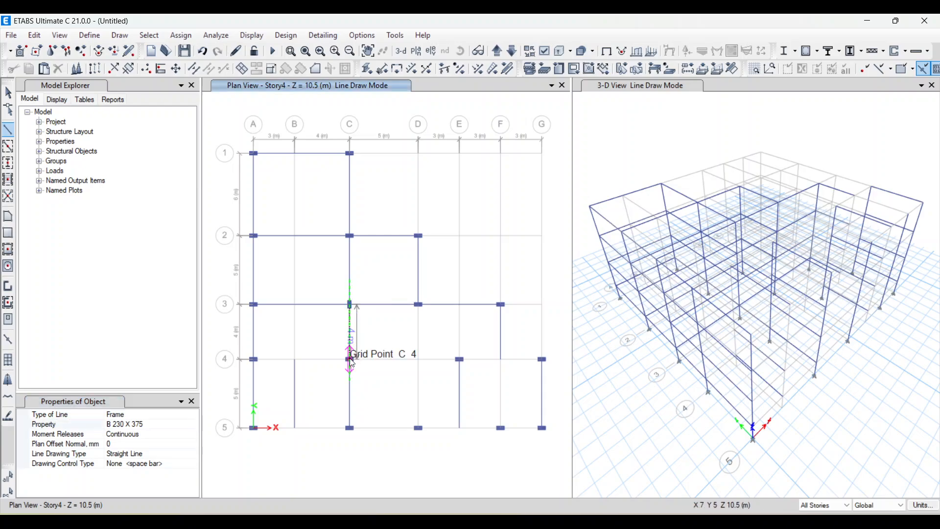
left_click(351, 361)
key("Escape")
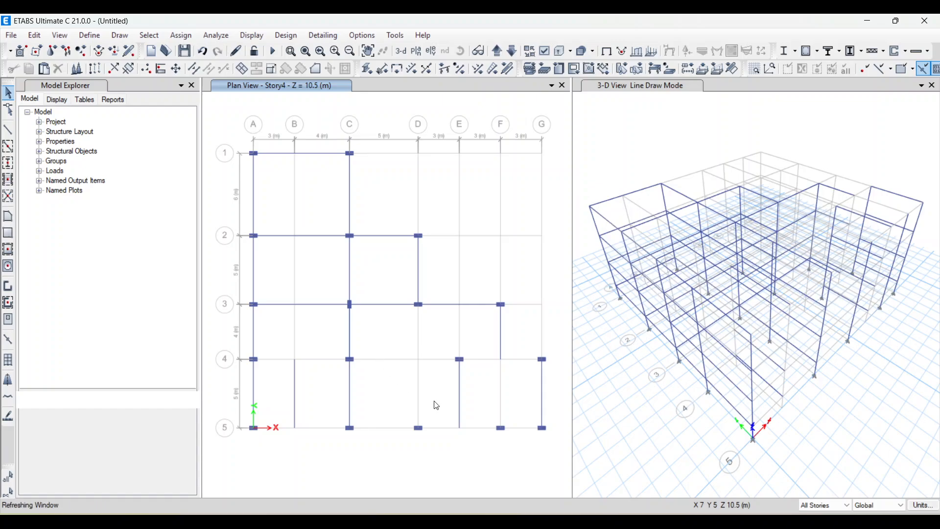
Check the PDF plan and draw B 230 X 450 beams along grid line 4 from A to C, C to E and E to G.
left_click(622, 504)
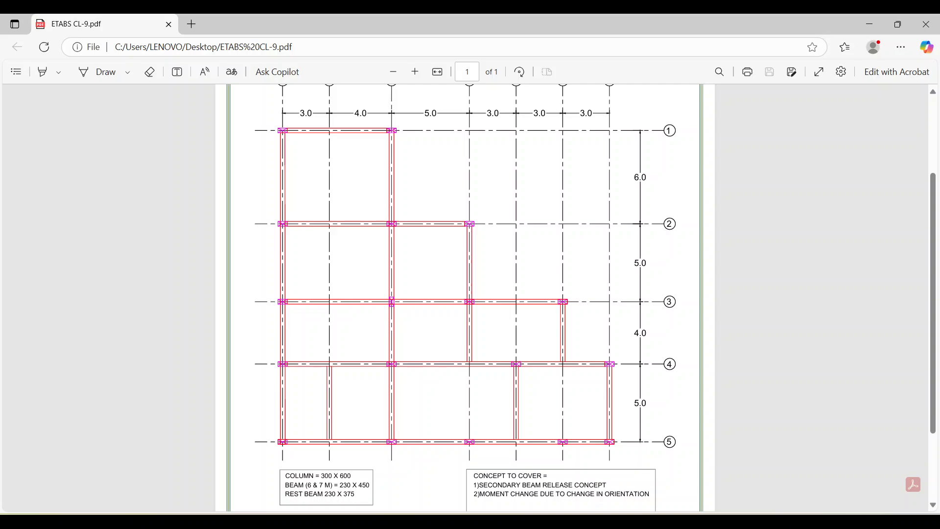
mouse_move(604, 509)
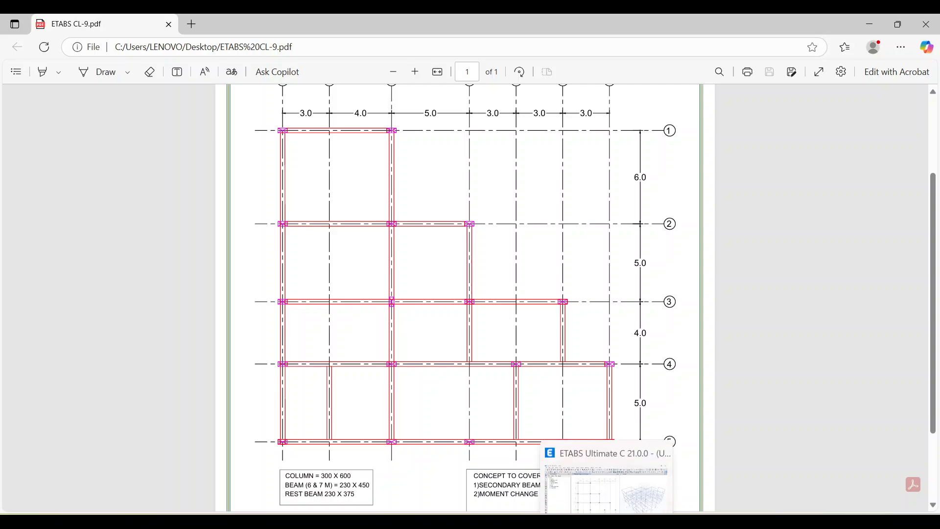
left_click(572, 504)
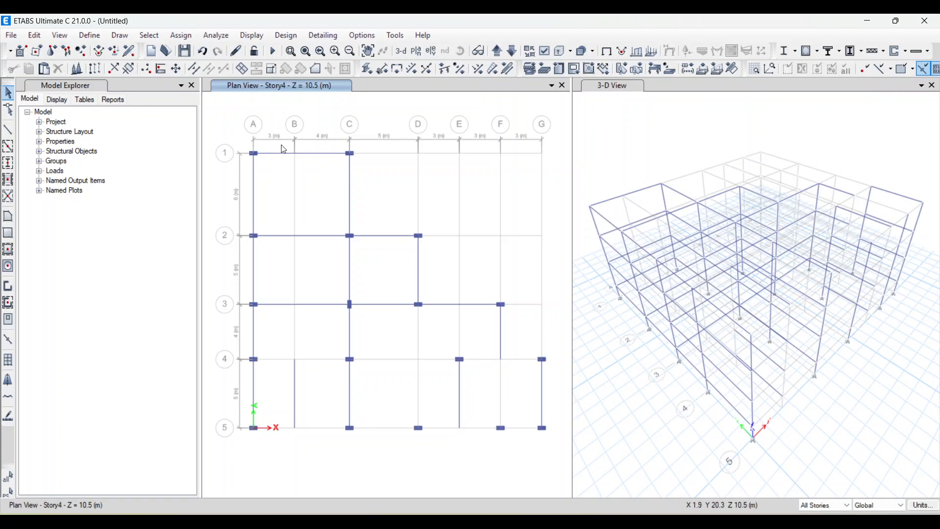
left_click(8, 130)
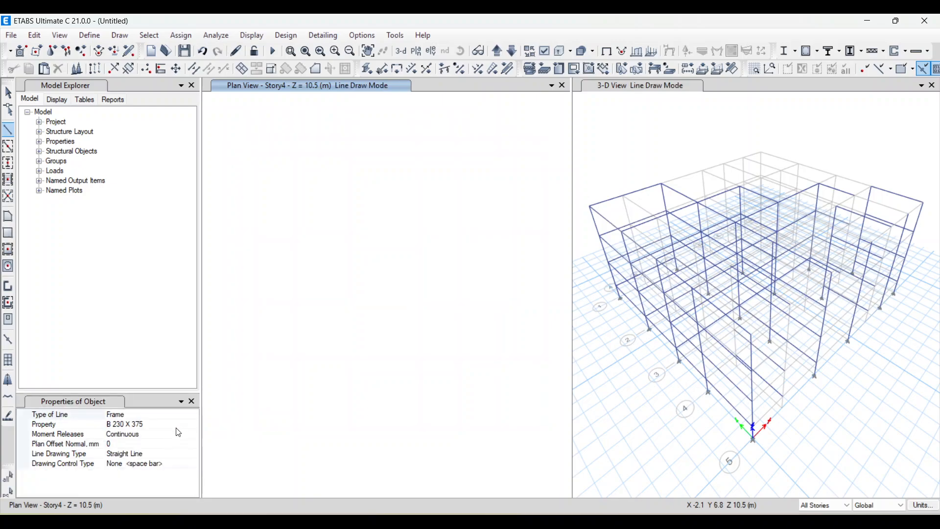
left_click(193, 425)
left_click(194, 424)
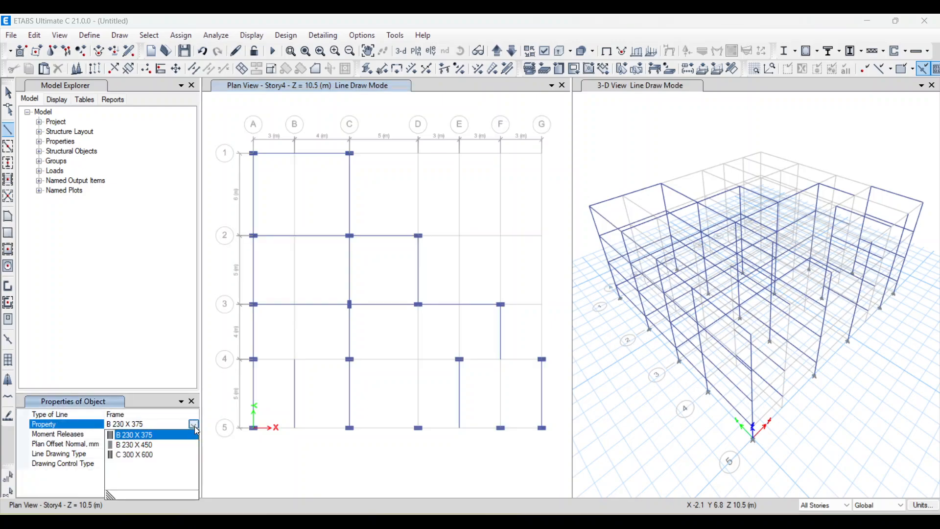
left_click(150, 445)
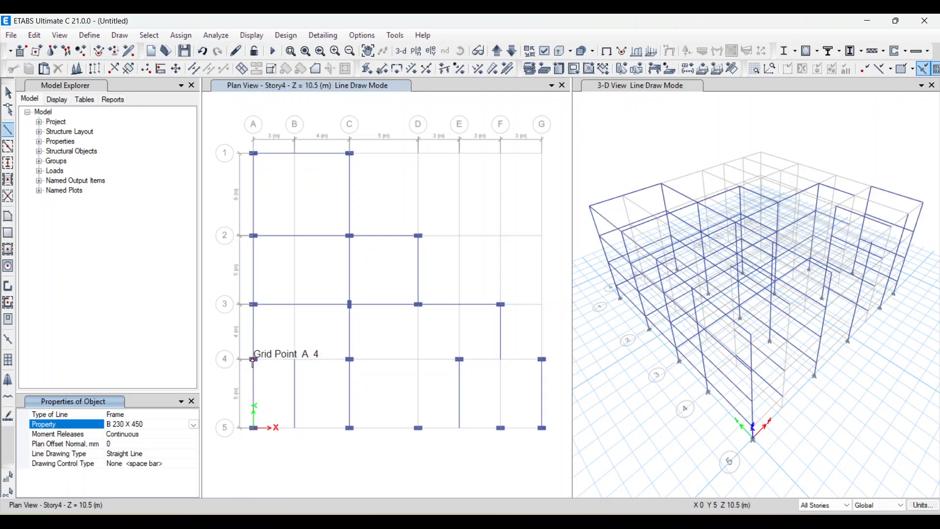
left_click(350, 359)
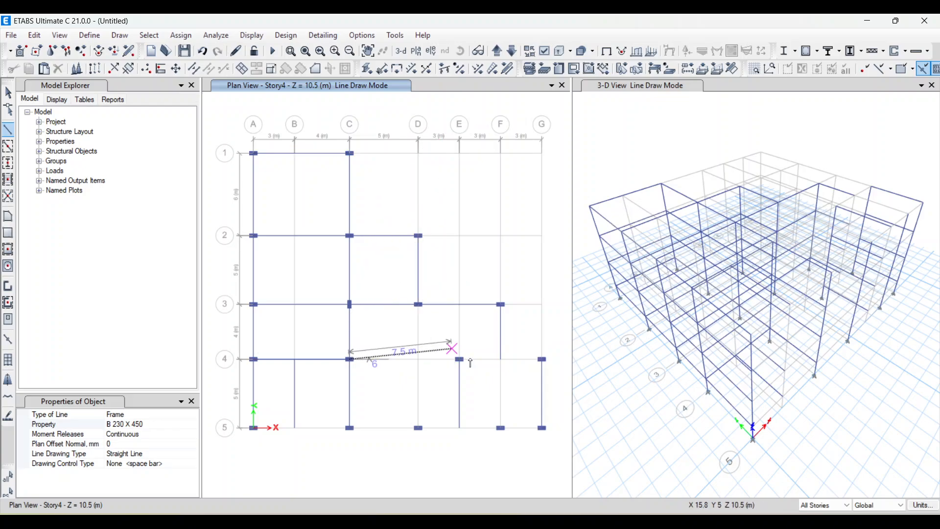
left_click(459, 360)
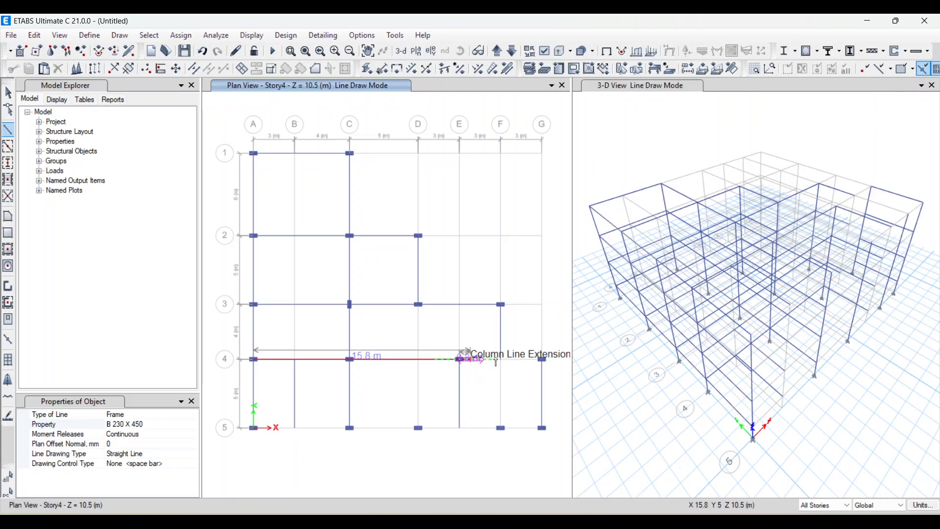
left_click(542, 360)
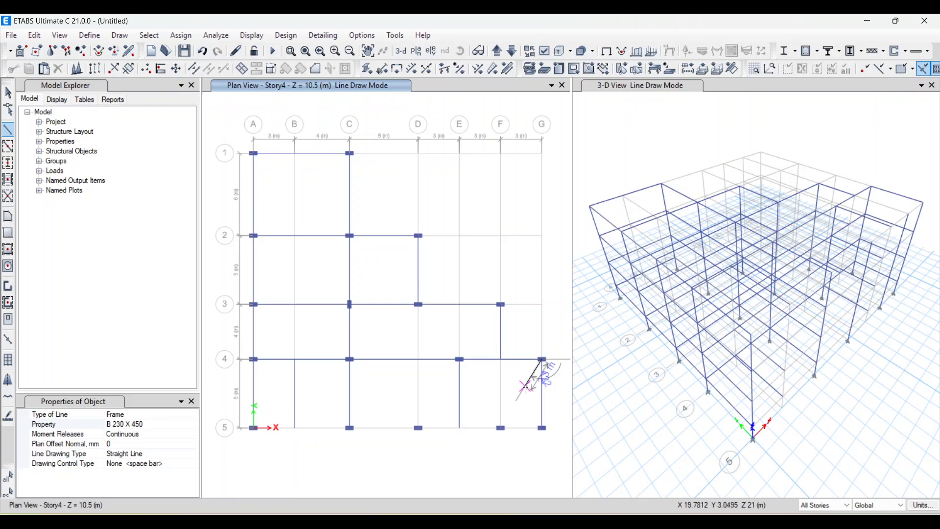
key("Escape")
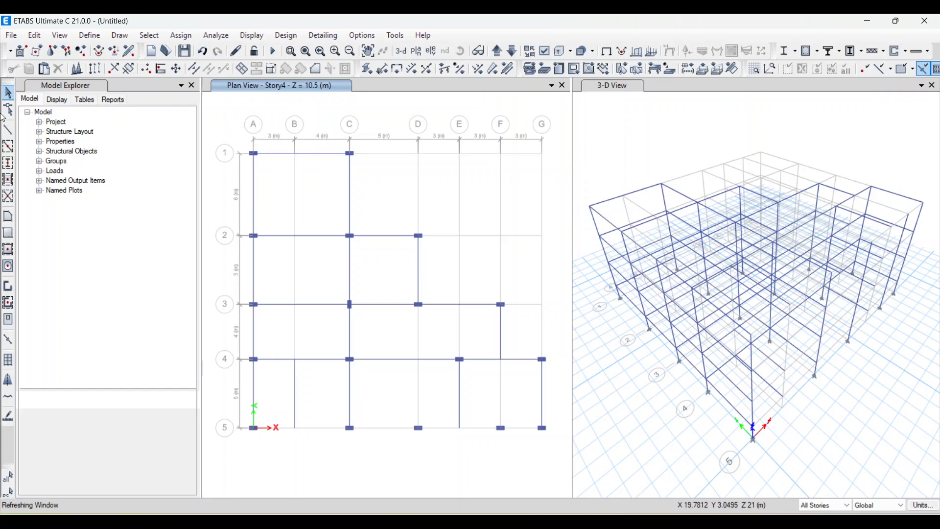
Draw a straight B 230 X 450 beam along grid line 5 from A5 to C5 on all stories.
left_click(8, 130)
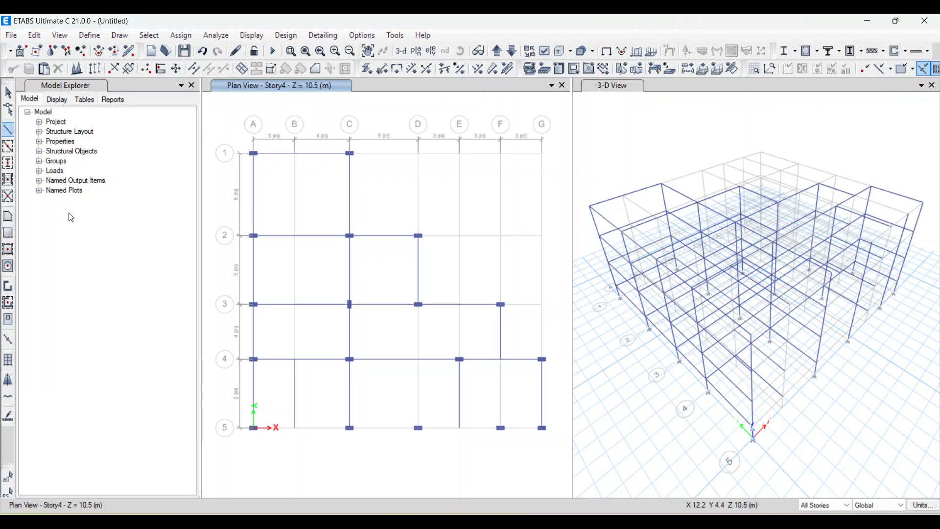
left_click(254, 428)
left_click(350, 428)
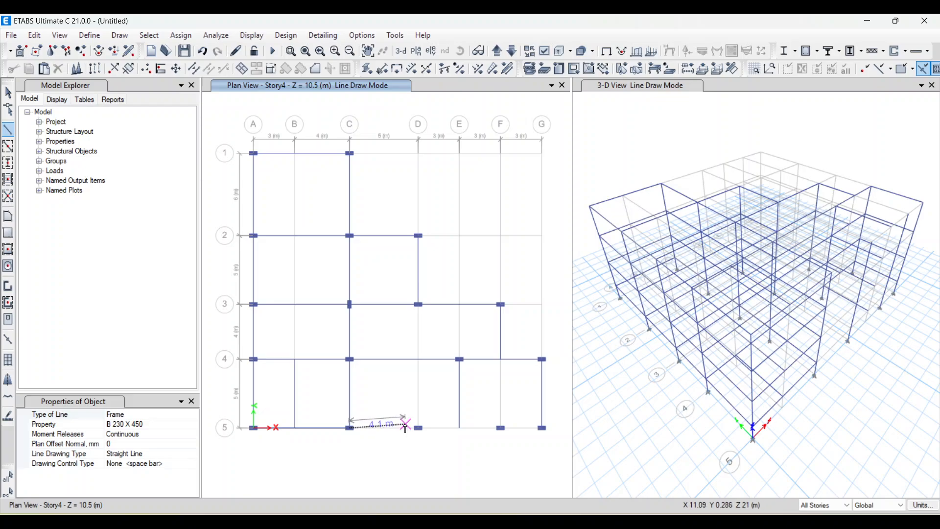
key("Escape")
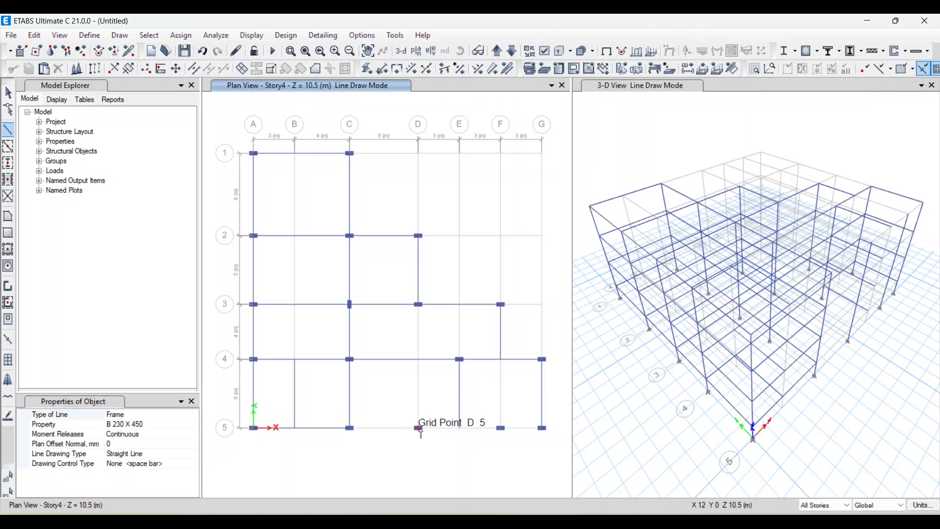
Draw a straight B 230 X 450 beam along grid line 5 from D5 to F5 on all stories.
scroll(414, 429, "up", 3)
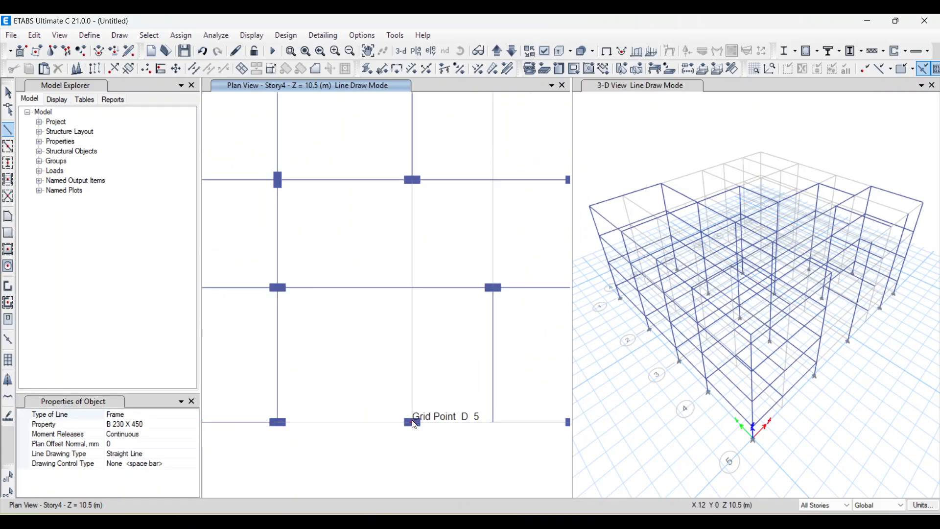
left_click(413, 422)
scroll(414, 422, "down", 3)
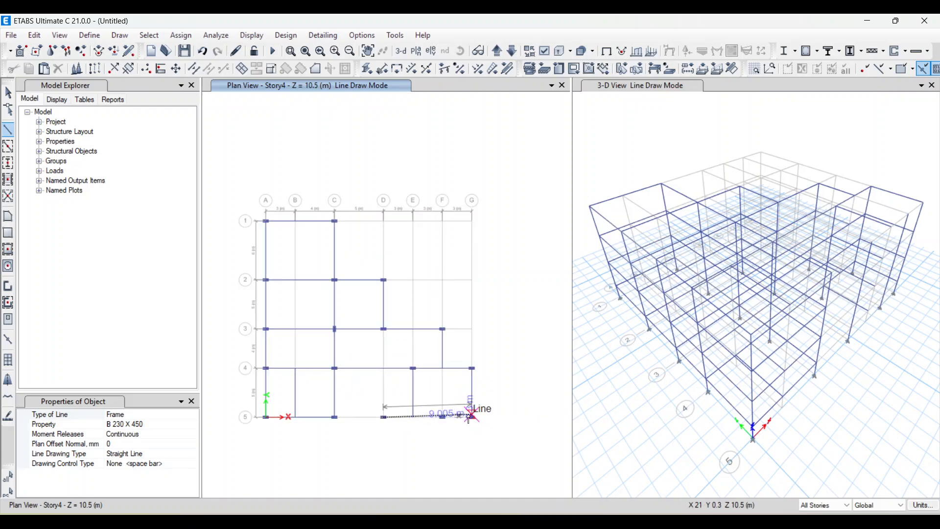
scroll(469, 418, "up", 2)
left_click(430, 420)
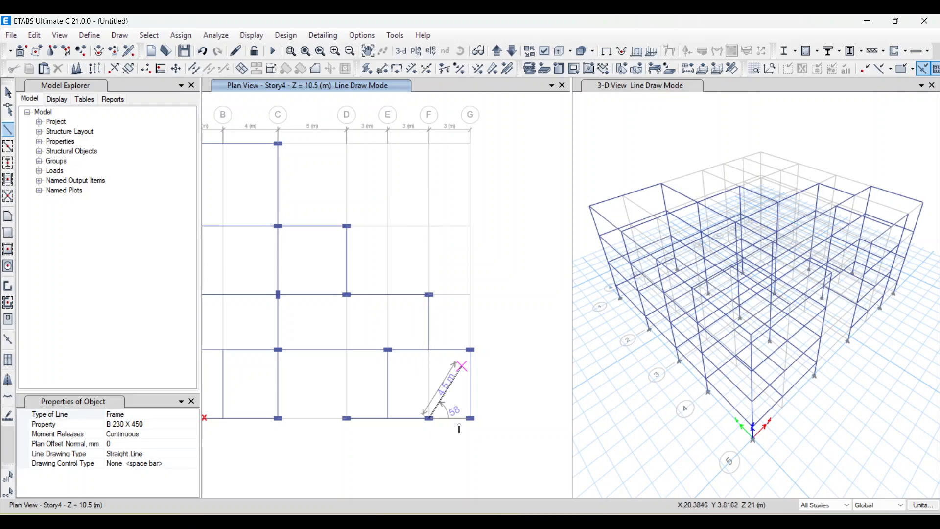
key("Escape")
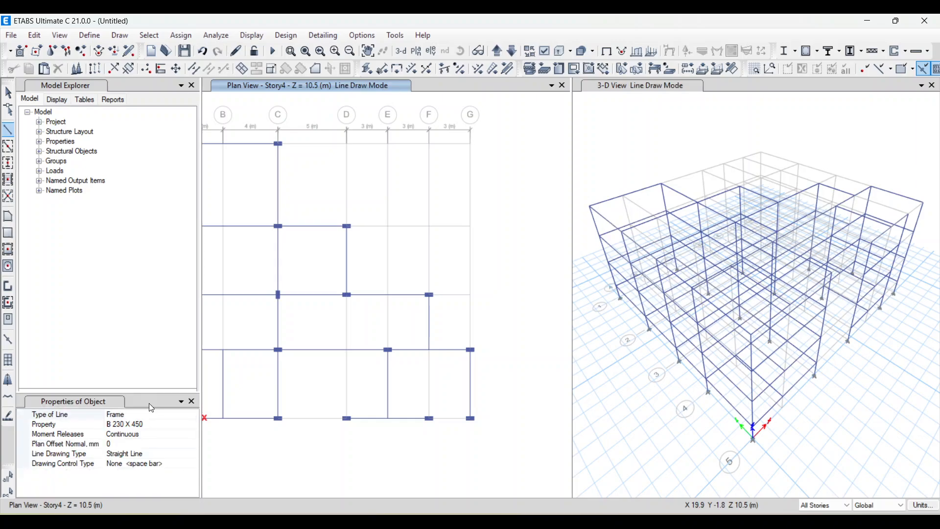
Set the frame property to B 230 X 375 and draw a beam from C5 to D5 on all stories.
left_click(147, 424)
left_click(194, 424)
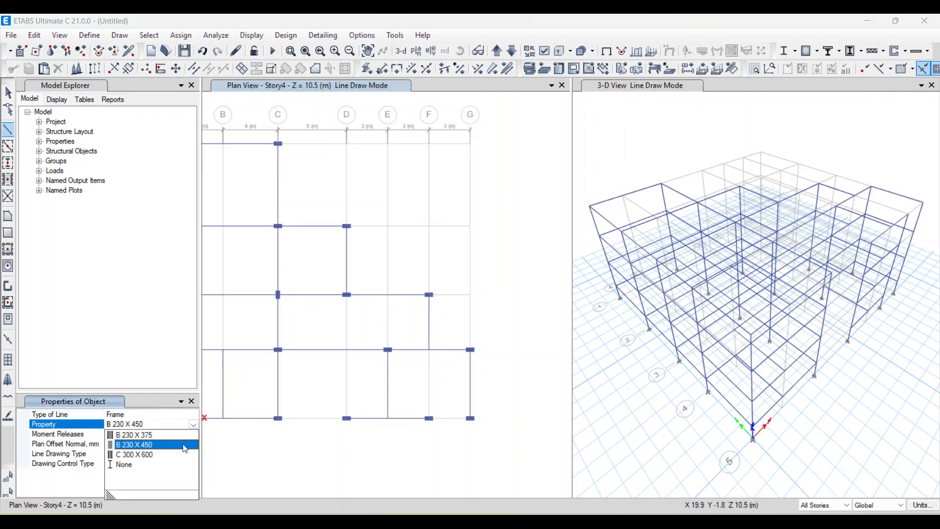
left_click(139, 435)
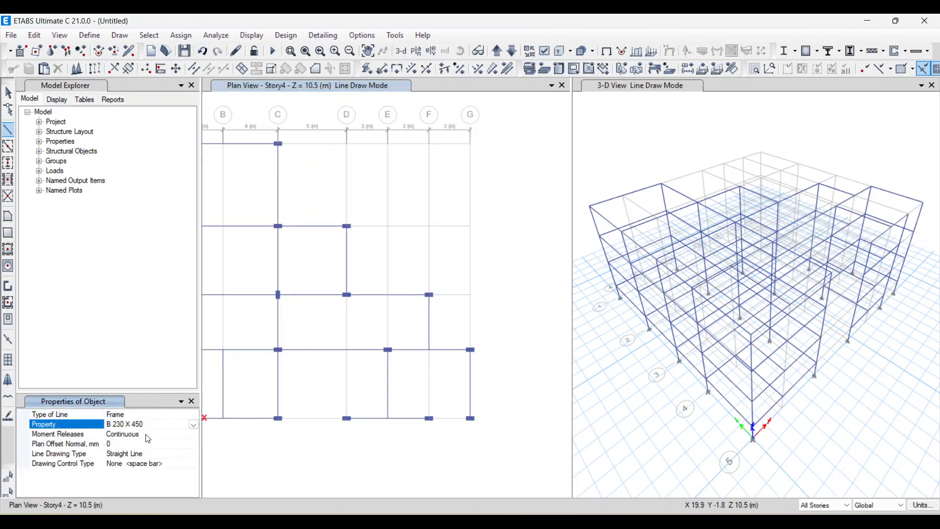
left_click(279, 419)
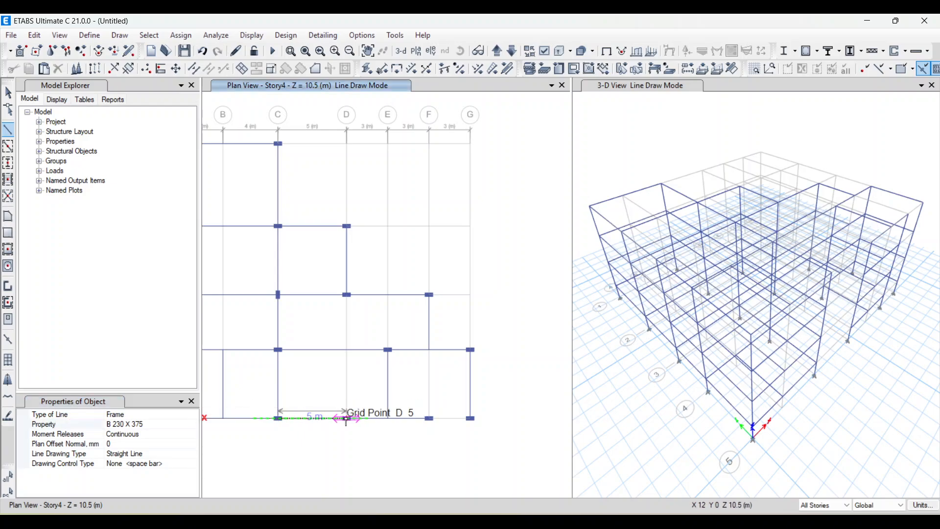
left_click(348, 420)
key("Escape")
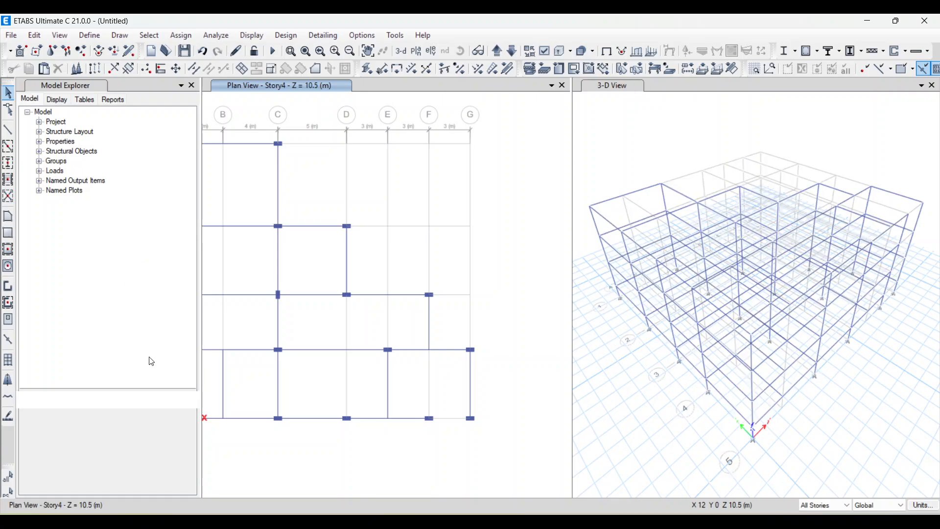
Draw a straight B 230 X 375 beam from F5 to G5 on all stories.
left_click(7, 130)
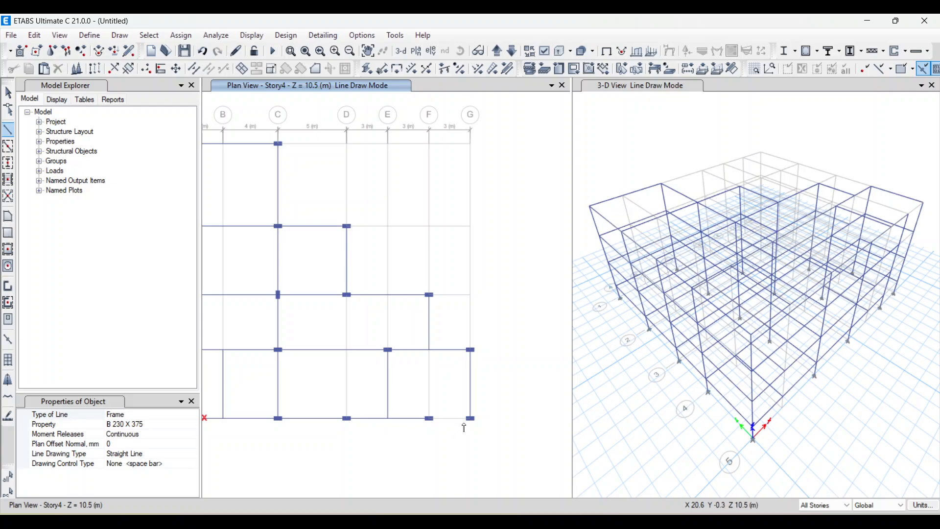
scroll(466, 426, "up", 4)
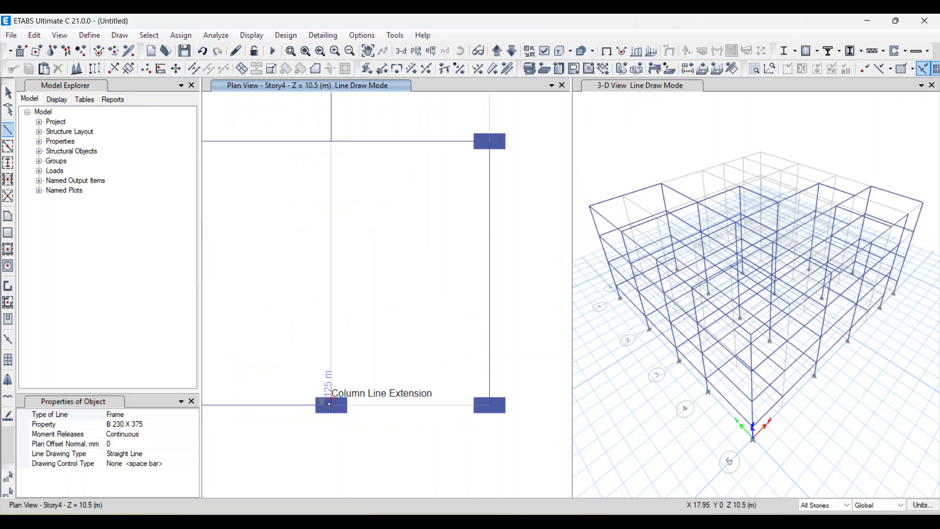
left_click(333, 406)
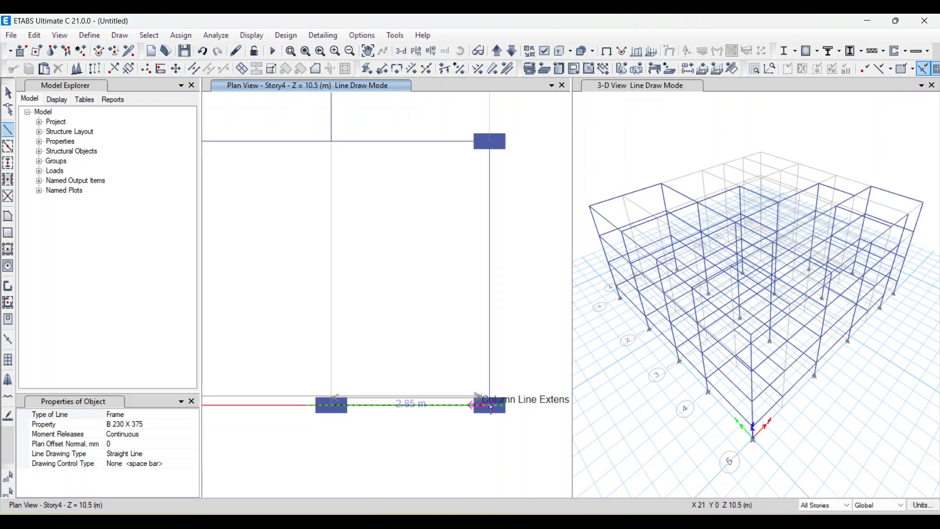
left_click(491, 407)
key("Escape")
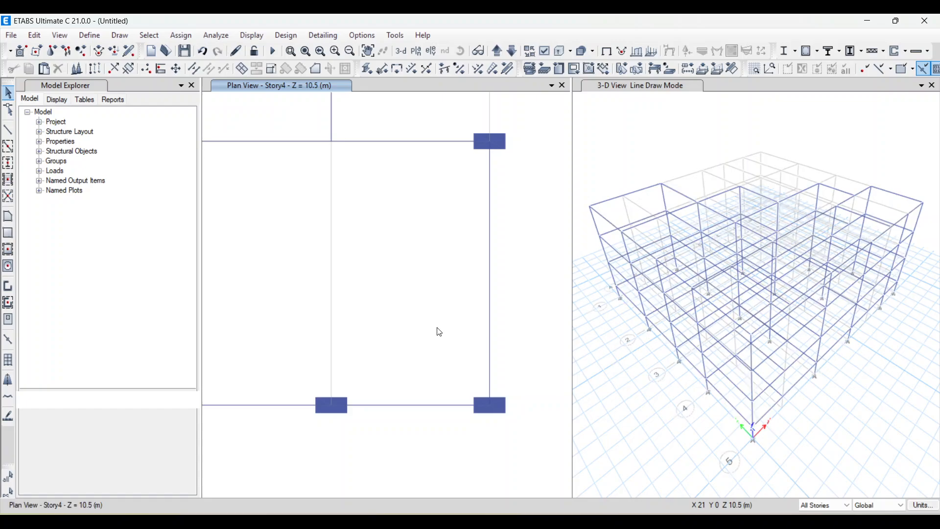
Check the layout against the PDF plan and draw the missing B 230 X 375 beam from D3 to D4 on all stories.
scroll(424, 284, "down", 2)
scroll(419, 297, "down", 4)
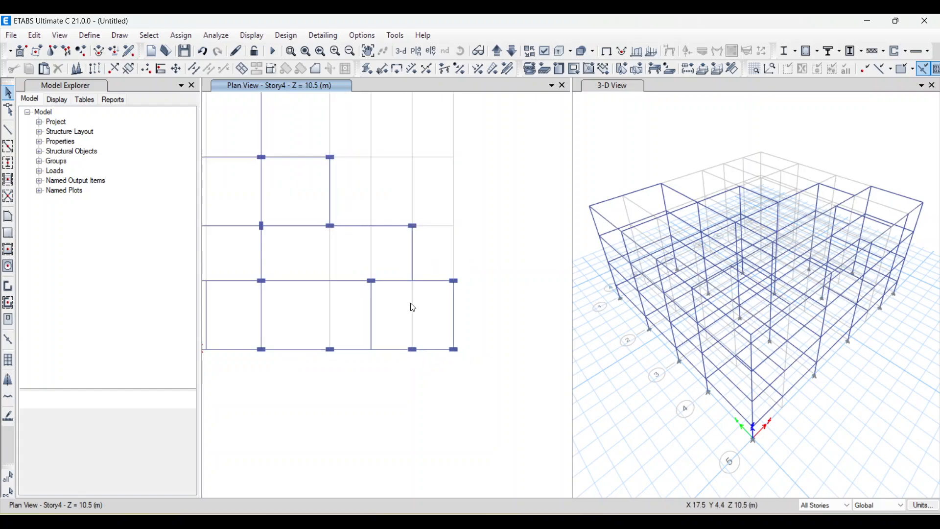
scroll(394, 312, "up", 3)
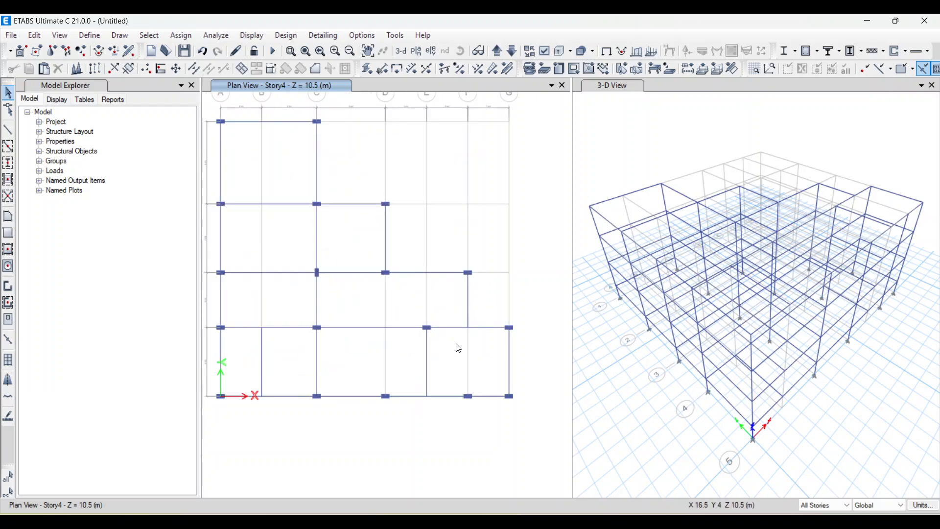
left_click(605, 499)
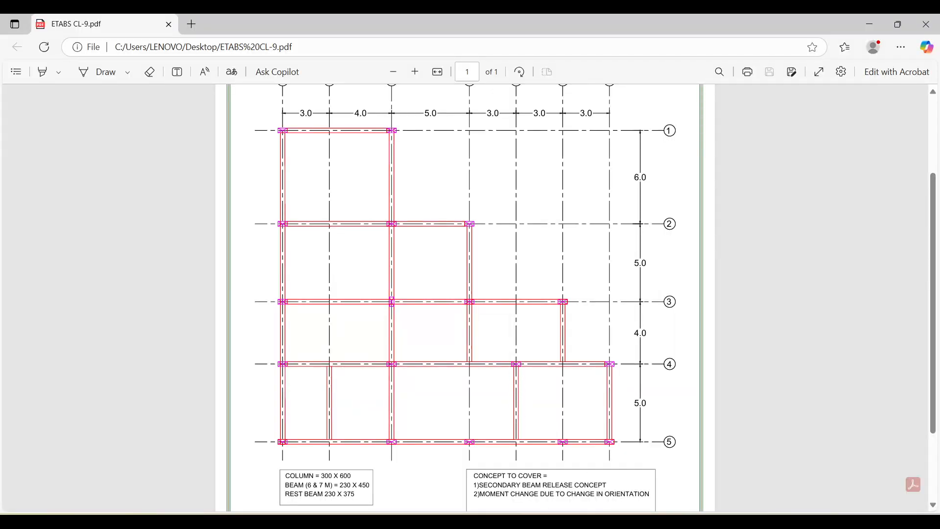
left_click(520, 521)
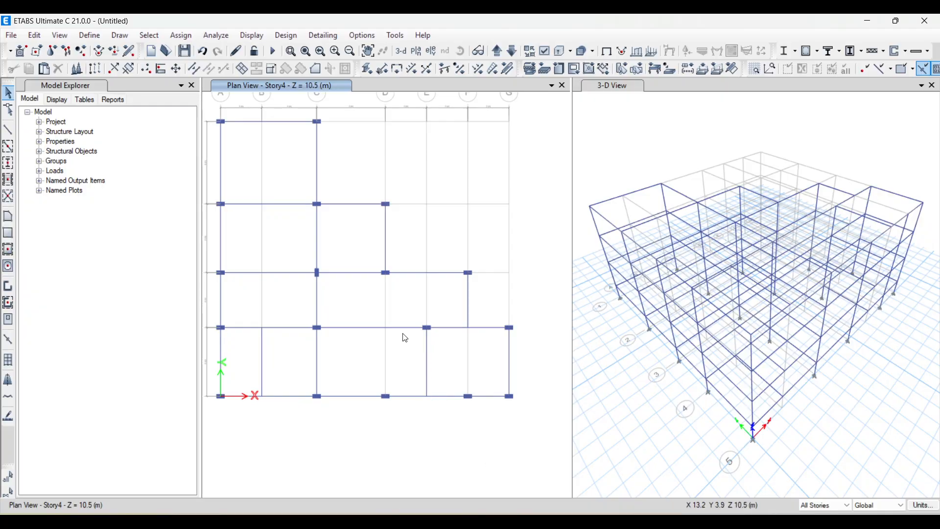
left_click(618, 520)
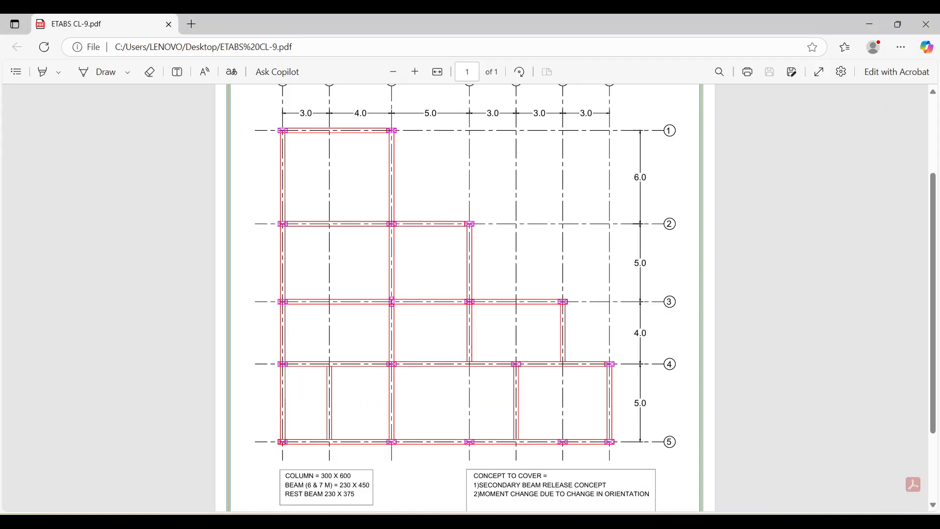
left_click(520, 521)
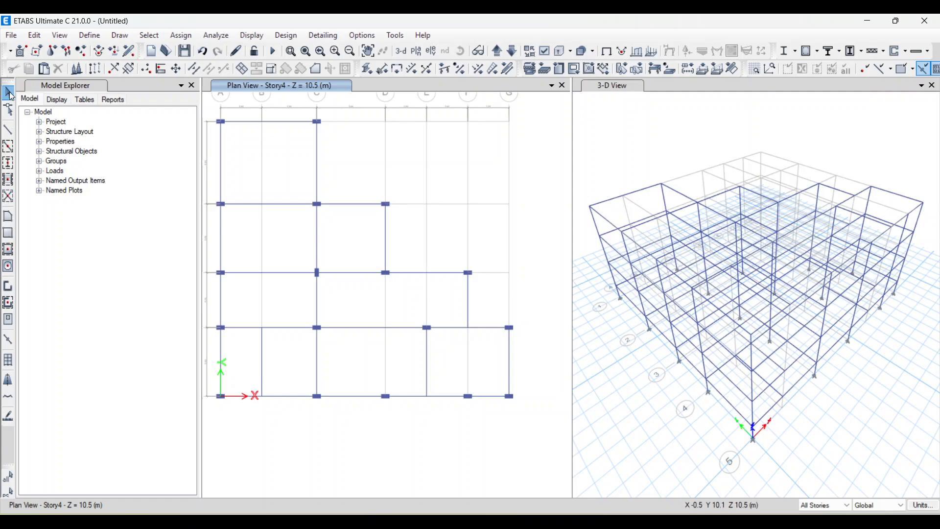
left_click(7, 131)
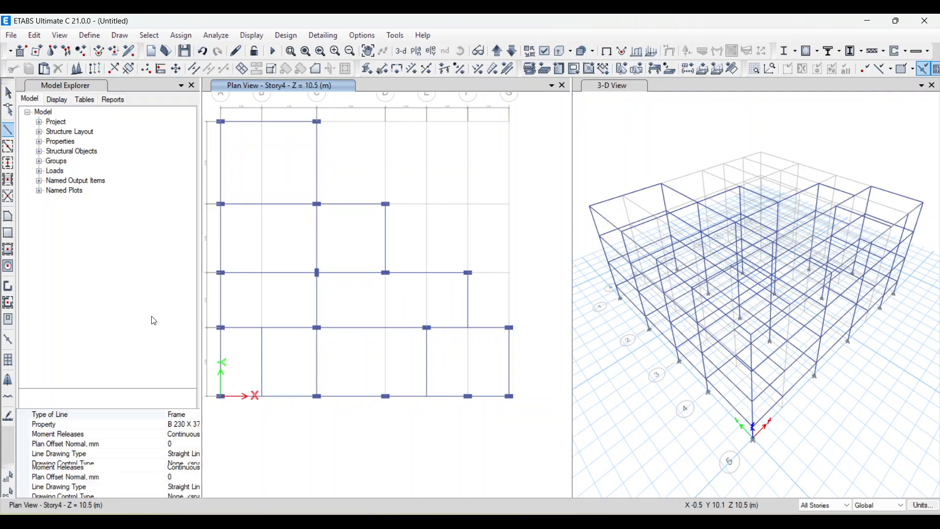
left_click(385, 272)
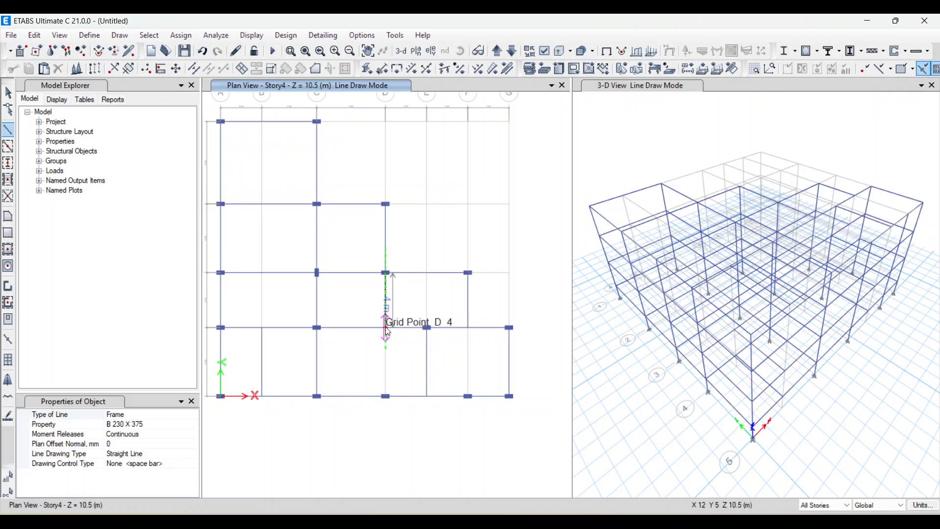
left_click(385, 327)
key("Escape")
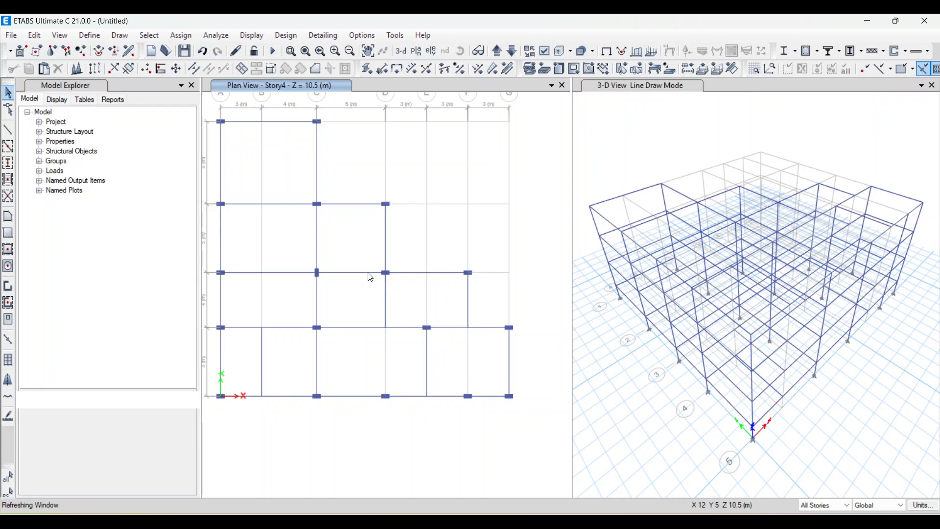
Compare the complete Story4 beam layout with the ETABS CL-9.pdf plan, checking the beams along every grid line.
scroll(359, 261, "down", 4)
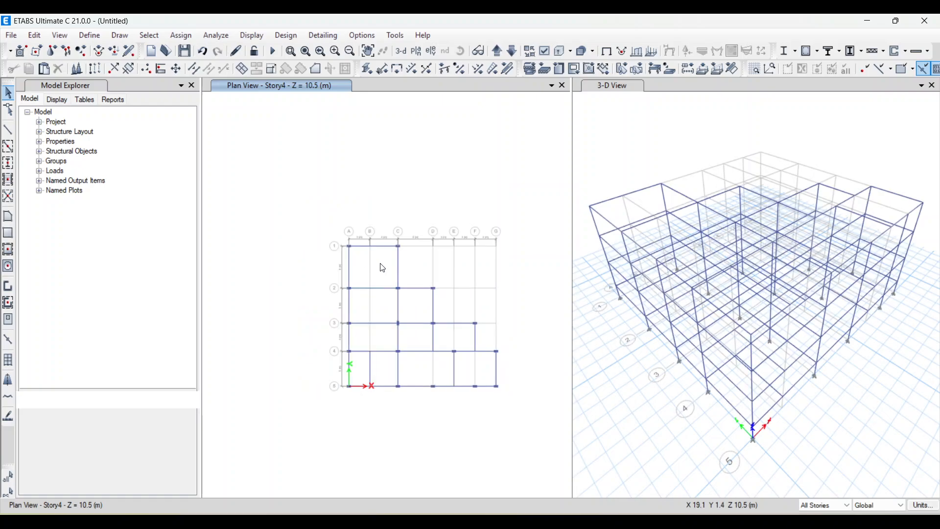
scroll(409, 302, "up", 2)
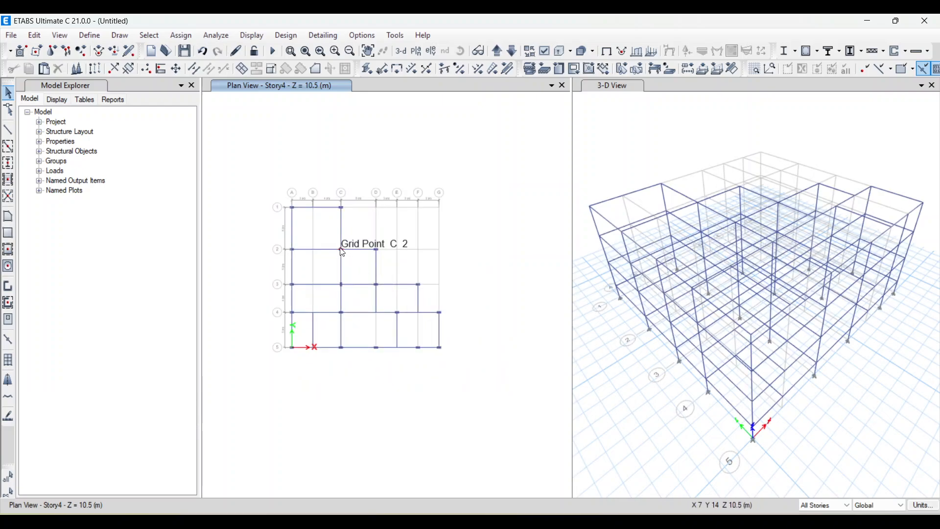
scroll(316, 242, "up", 2)
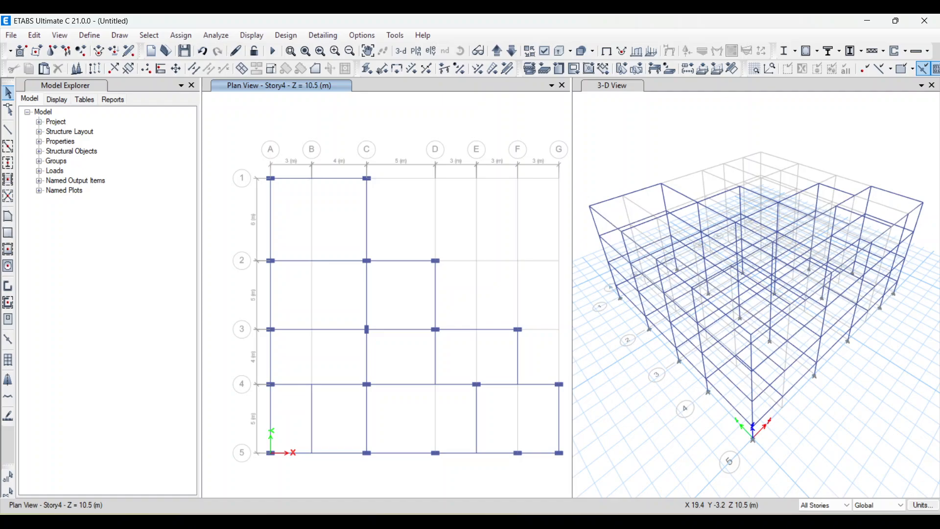
left_click(618, 511)
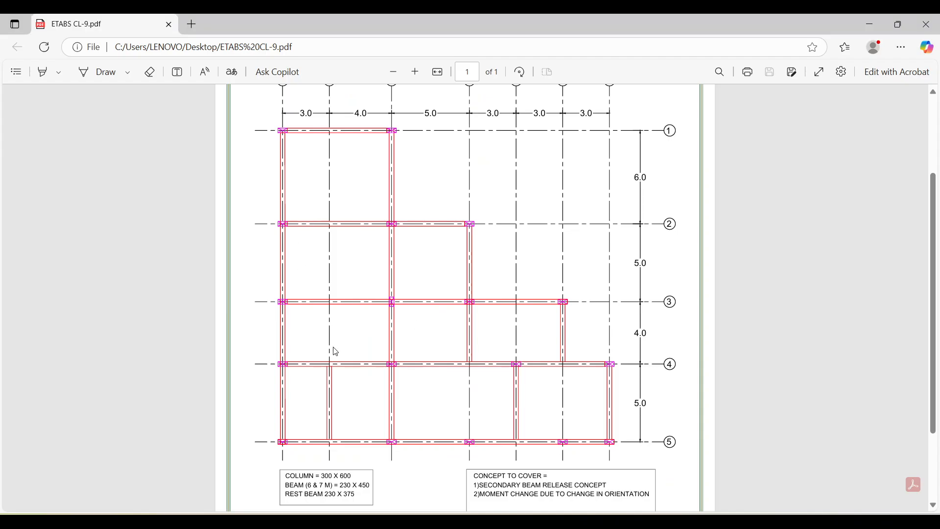
left_click(633, 521)
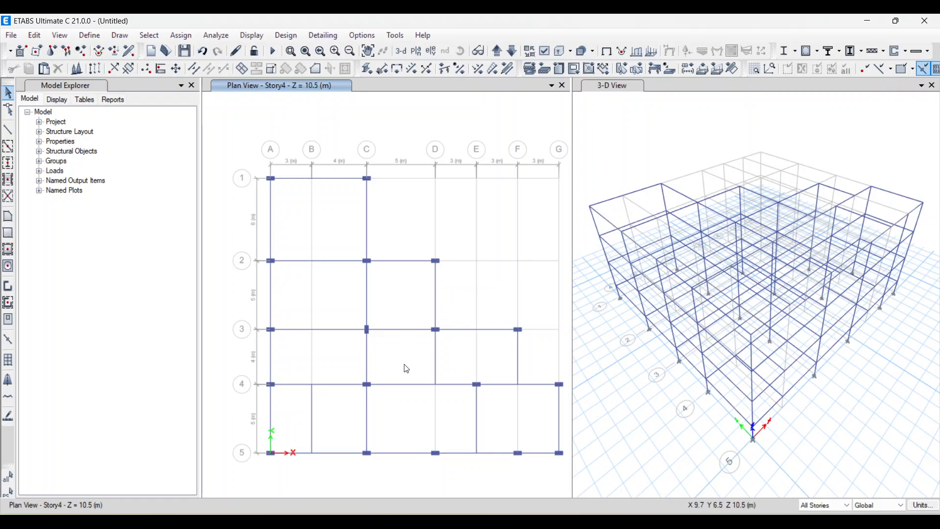
left_click(630, 511)
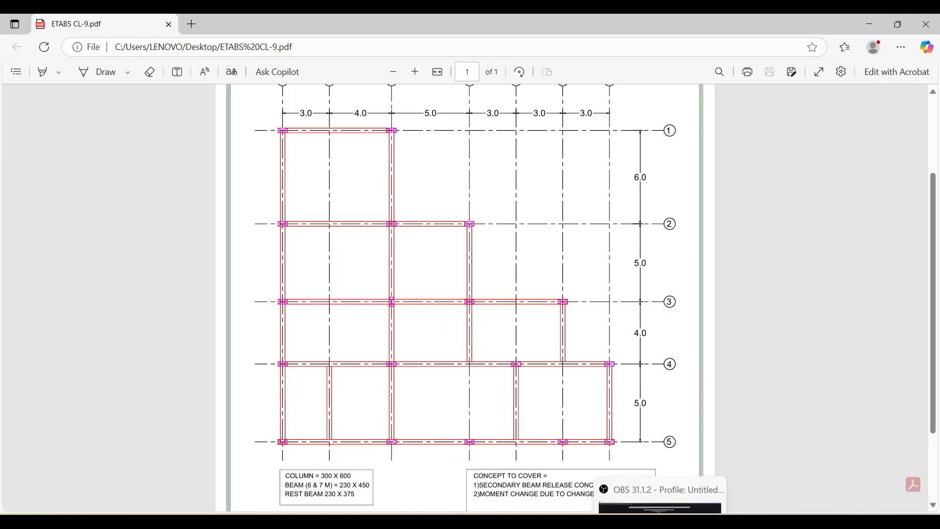
left_click(633, 521)
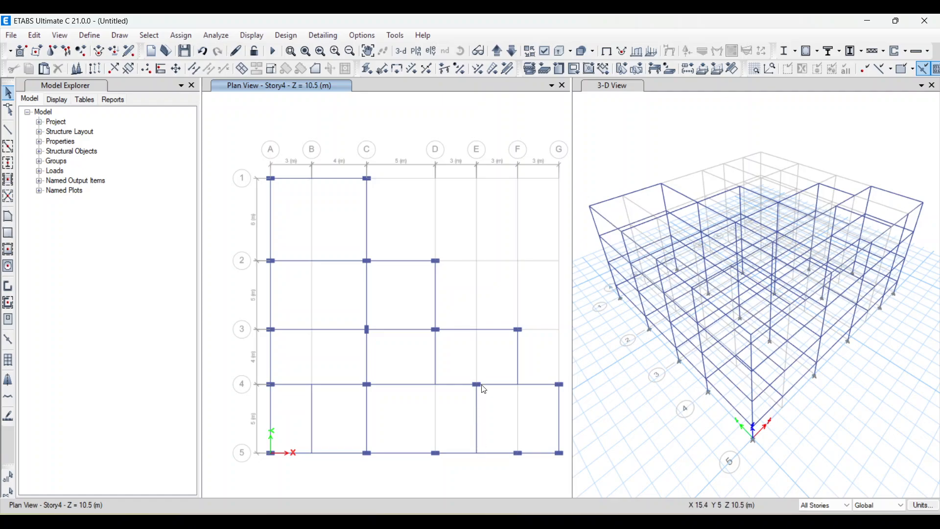
left_click(632, 518)
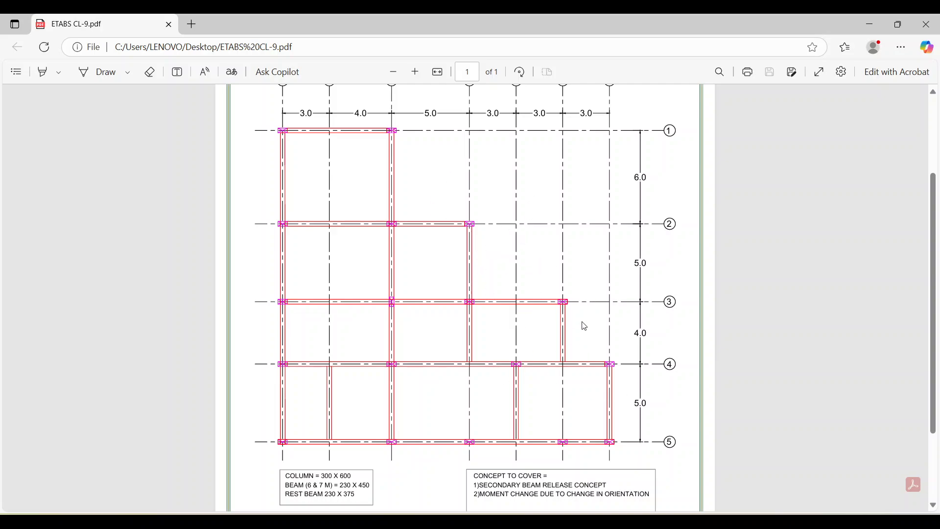
left_click(592, 520)
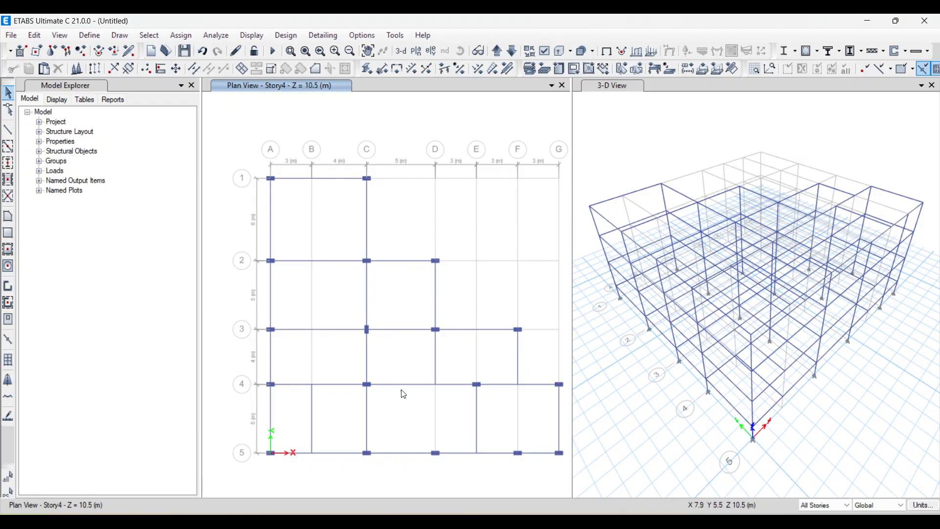
Inspect the beam between D5 and F5 by selecting it, clear the selection, and return to the ETABS CL-9.pdf plan.
left_click(482, 459)
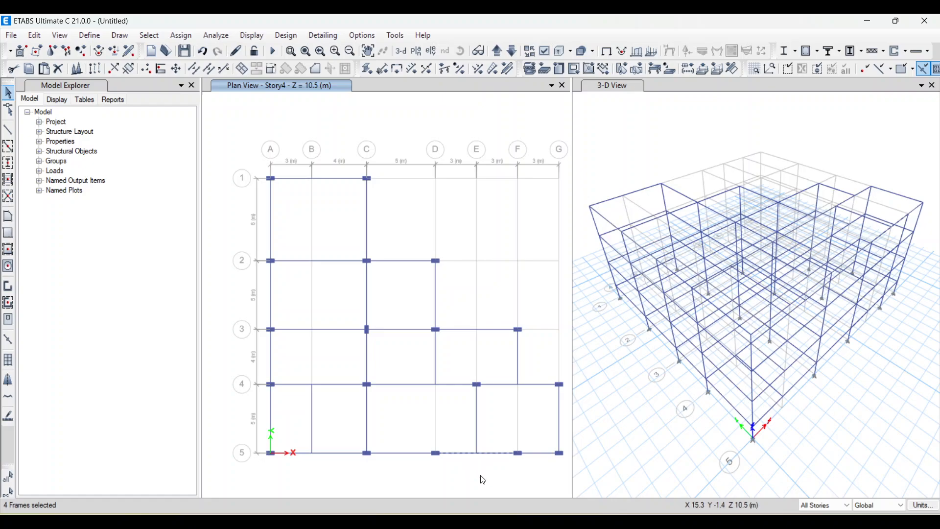
scroll(481, 475, "up", 2)
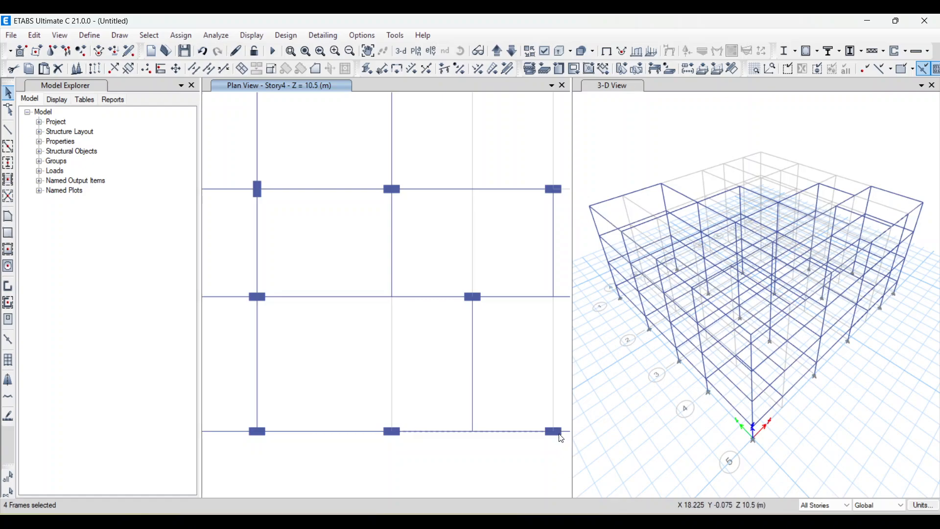
scroll(466, 398, "down", 2)
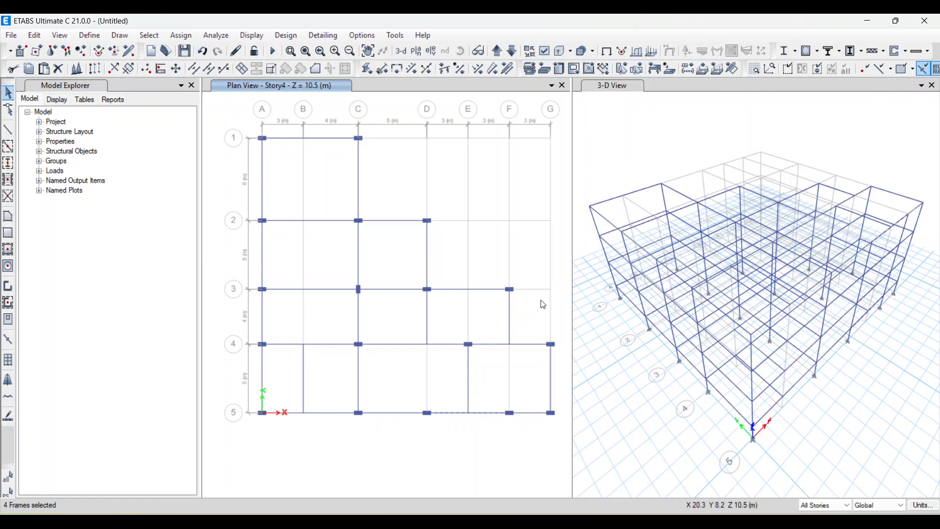
key("Escape")
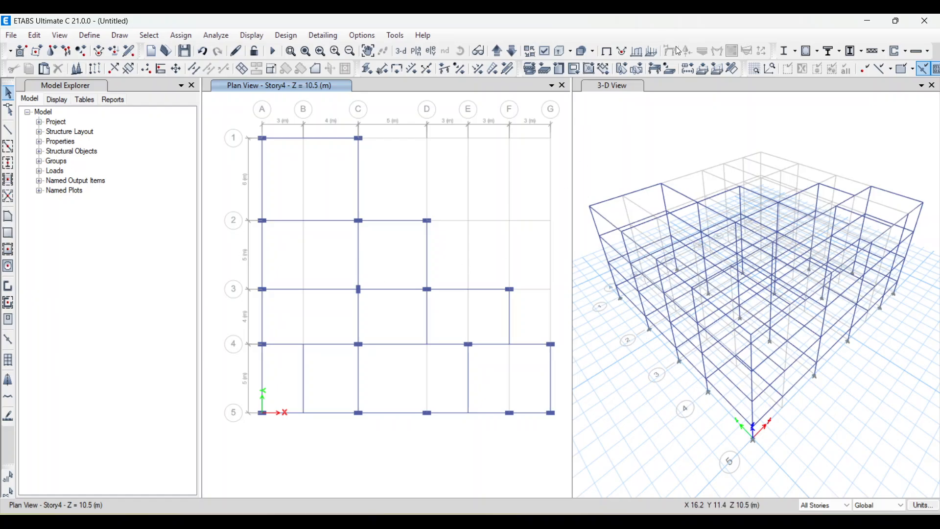
left_click(867, 22)
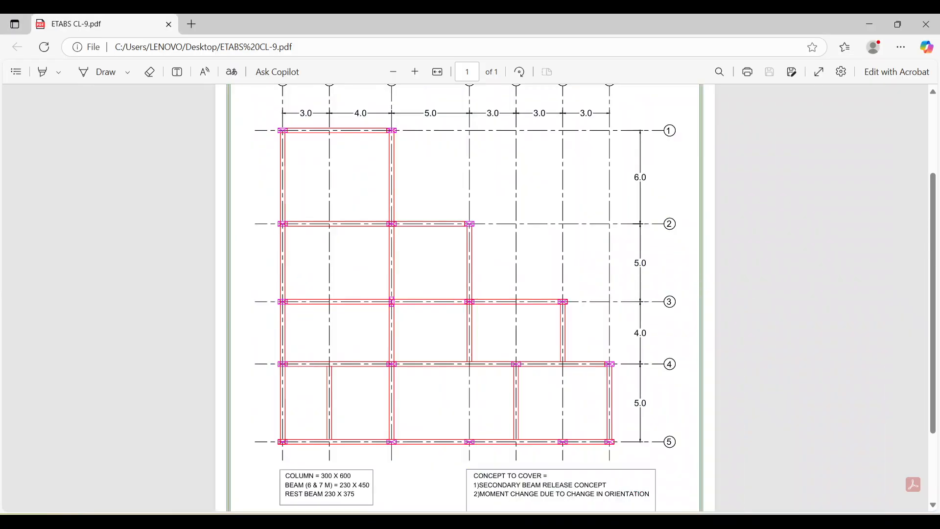